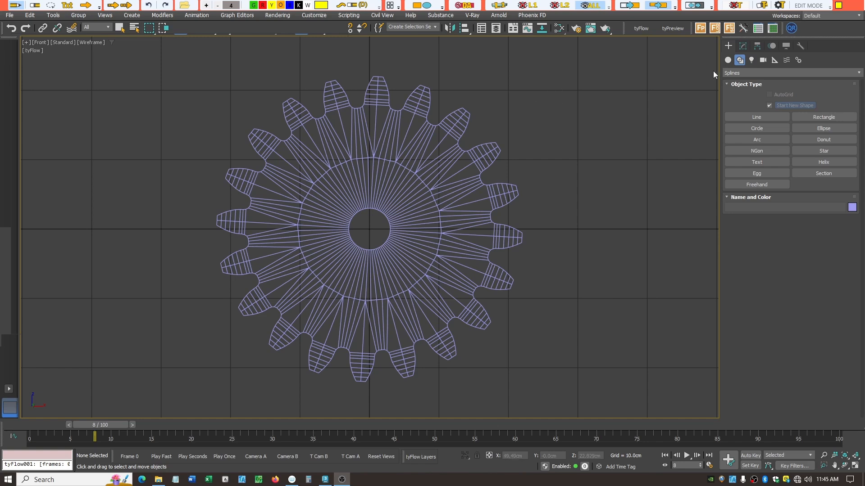
# Look up the Gear primitive in the Examples geometry category
pyautogui.click(859, 73)
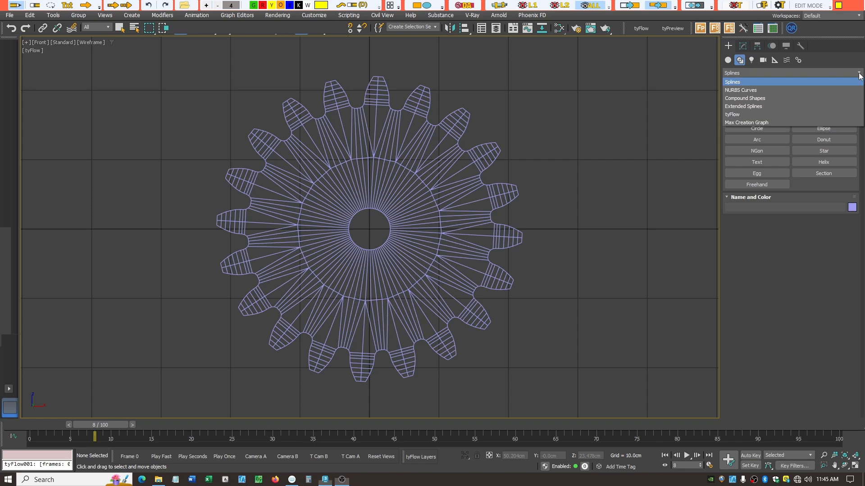
pyautogui.click(848, 269)
pyautogui.click(728, 60)
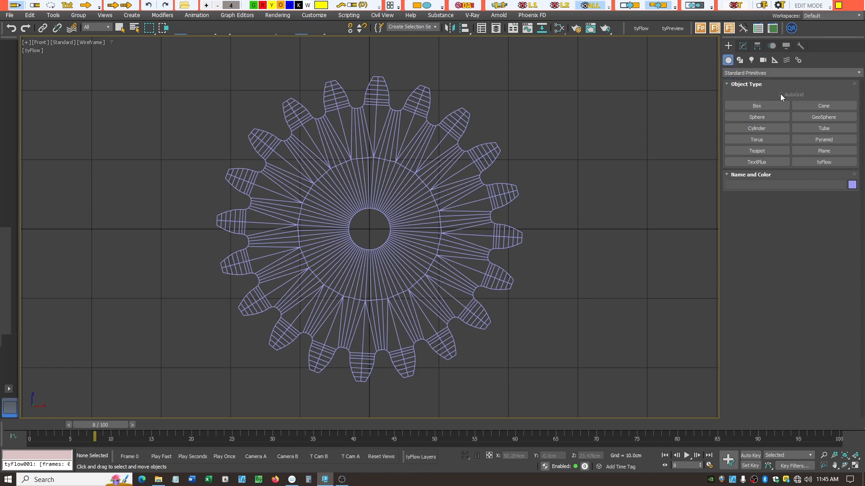
pyautogui.click(855, 74)
pyautogui.scroll(-1, 766, 114)
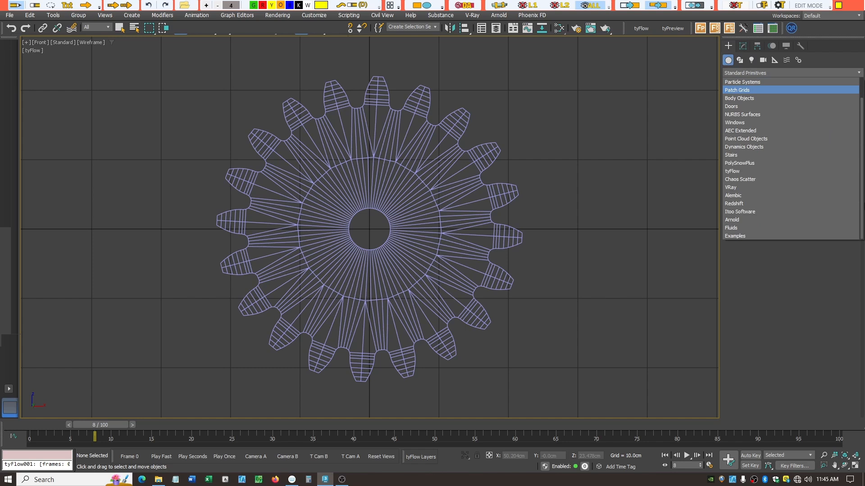
pyautogui.click(739, 236)
pyautogui.click(784, 106)
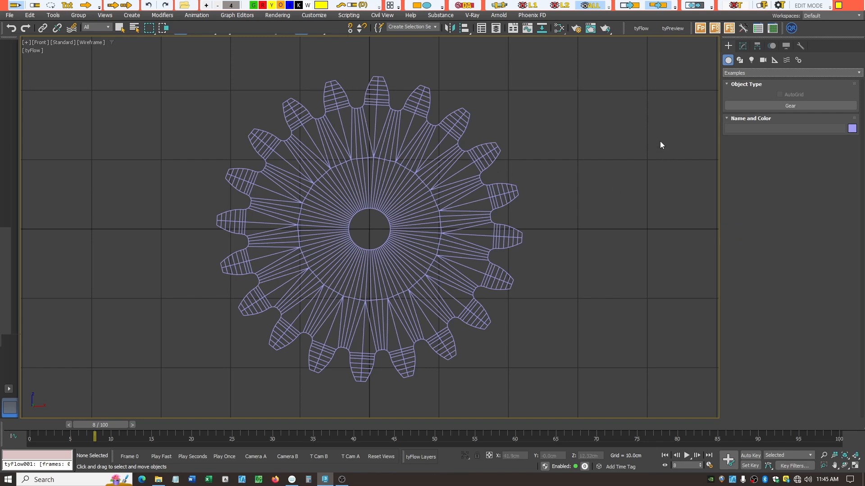
# Select the 20-tooth gear and show its modifier settings
pyautogui.click(744, 48)
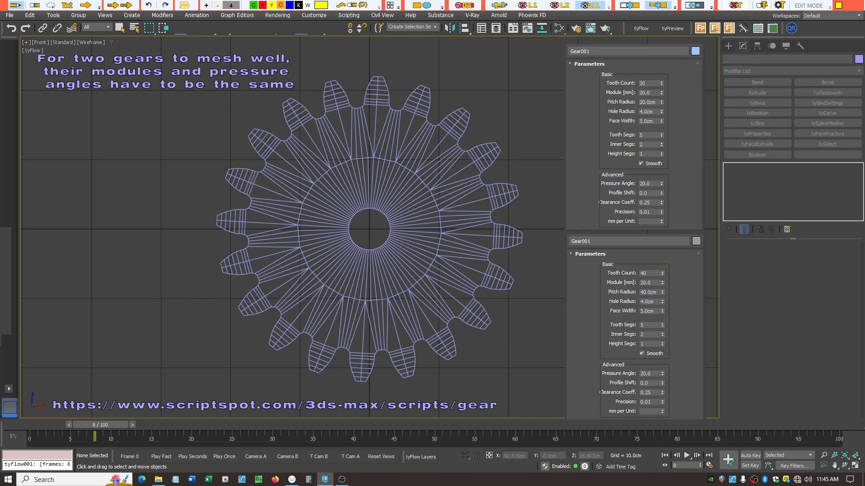
pyautogui.click(492, 143)
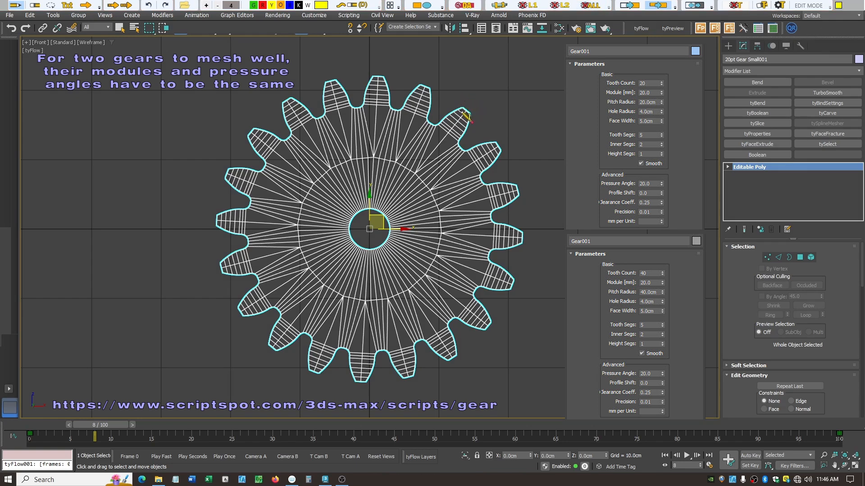
# Mark the gear's tooth outlines with freehand yellow screen annotations and clear them
pyautogui.moveTo(472, 101)
pyautogui.mouseDown()
pyautogui.moveTo(436, 113)
pyautogui.moveTo(438, 92)
pyautogui.moveTo(411, 73)
pyautogui.mouseUp()
pyautogui.moveTo(472, 101)
pyautogui.mouseDown()
pyautogui.moveTo(483, 109)
pyautogui.moveTo(469, 139)
pyautogui.moveTo(501, 131)
pyautogui.moveTo(513, 155)
pyautogui.moveTo(492, 176)
pyautogui.moveTo(525, 213)
pyautogui.moveTo(523, 262)
pyautogui.moveTo(504, 317)
pyautogui.moveTo(488, 333)
pyautogui.mouseUp()
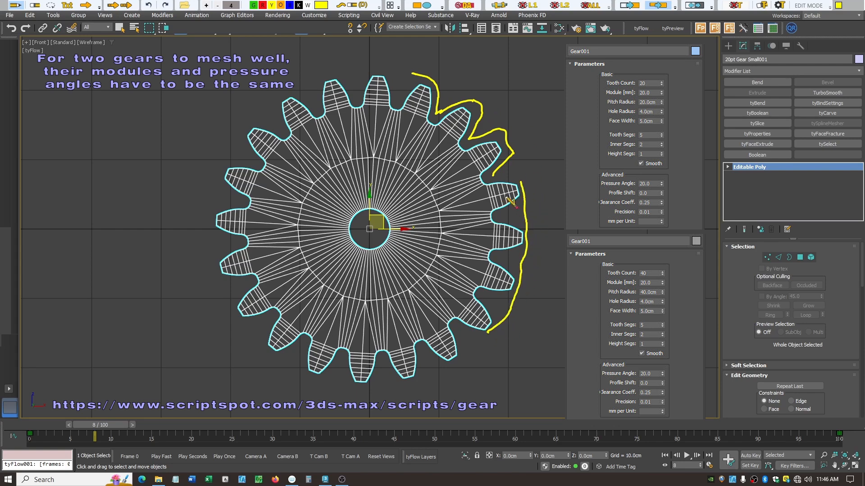
pyautogui.click(355, 5)
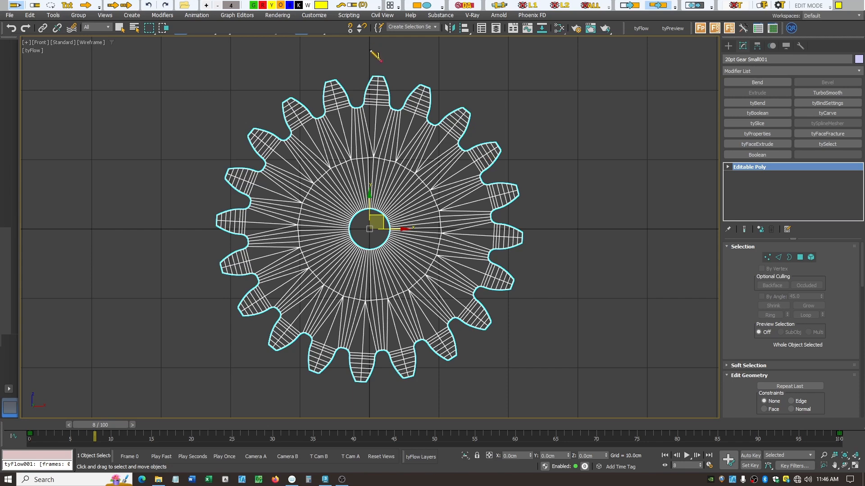
pyautogui.moveTo(379, 73); pyautogui.dragTo(382, 62)
pyautogui.click(354, 6)
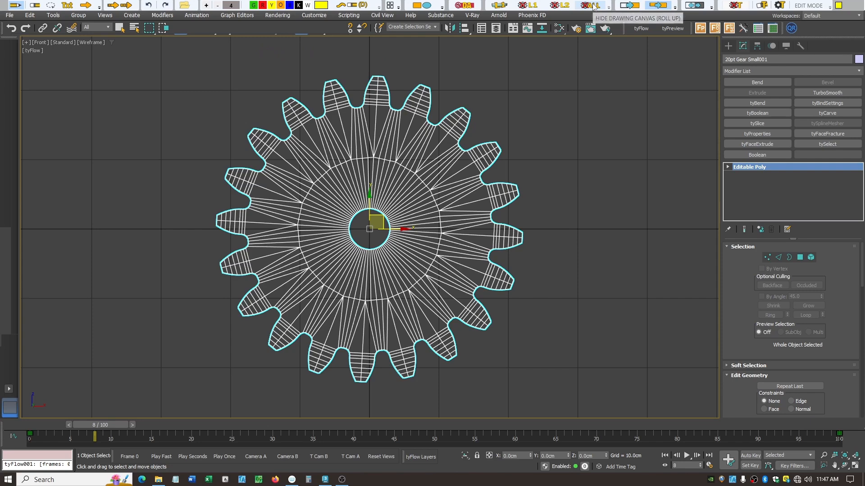
# Rotate the gear slightly counterclockwise in the front view until one tooth points straight up, and deselect it
pyautogui.click(195, 28)
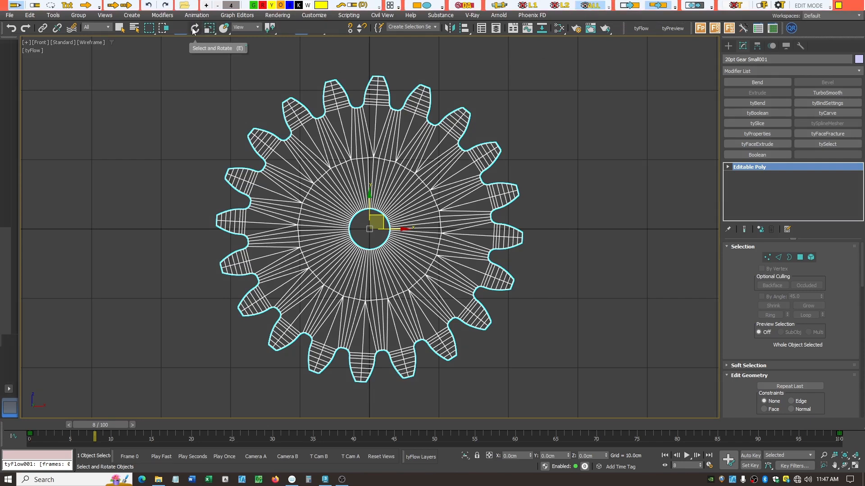
pyautogui.moveTo(403, 201); pyautogui.dragTo(403, 199)
pyautogui.click(557, 131)
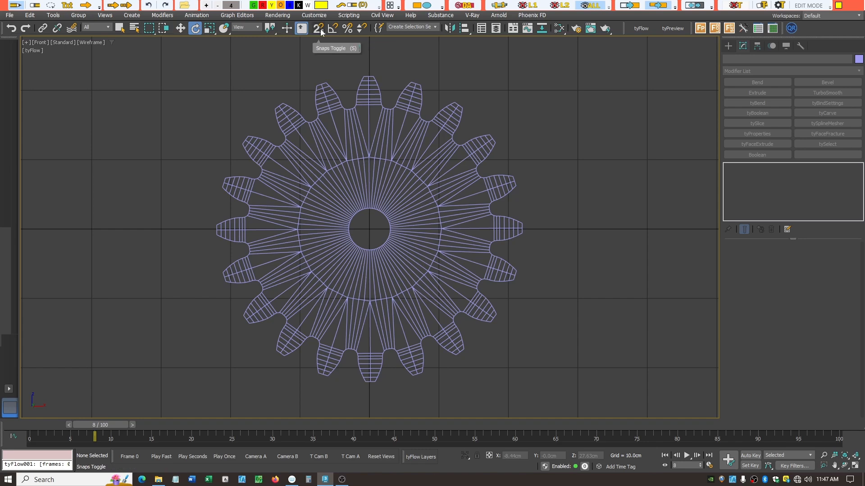
# Turn on snapping and set it to snap to Vertex only, with Grid Points disabled
pyautogui.click(321, 31)
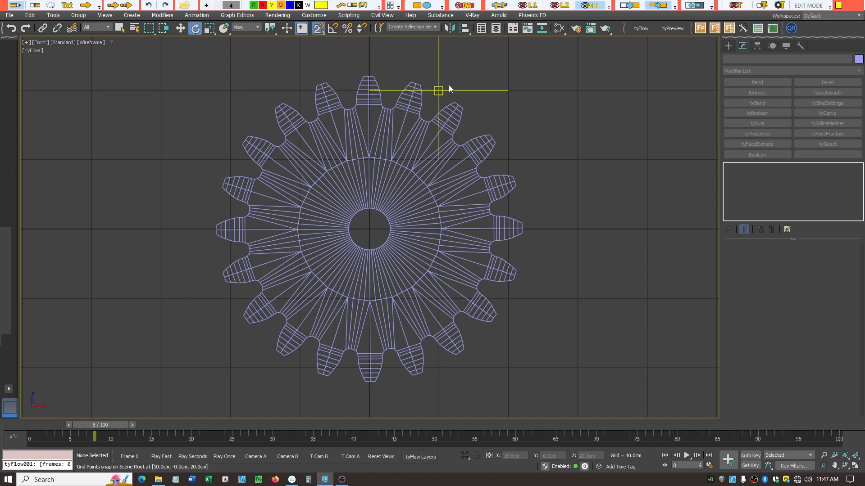
pyautogui.rightClick(319, 28)
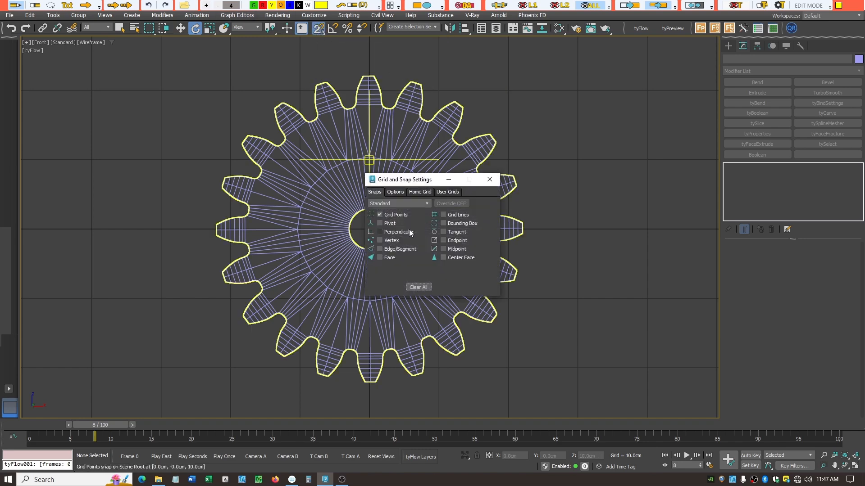
pyautogui.click(380, 215)
pyautogui.click(380, 240)
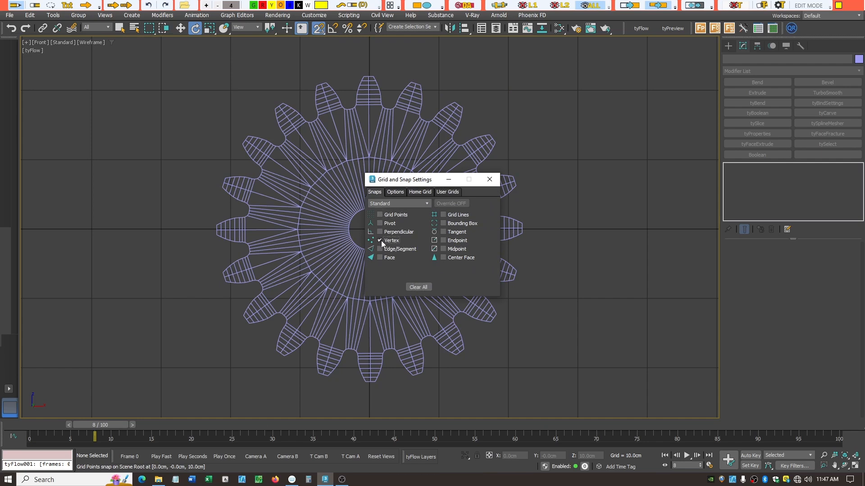
pyautogui.click(489, 180)
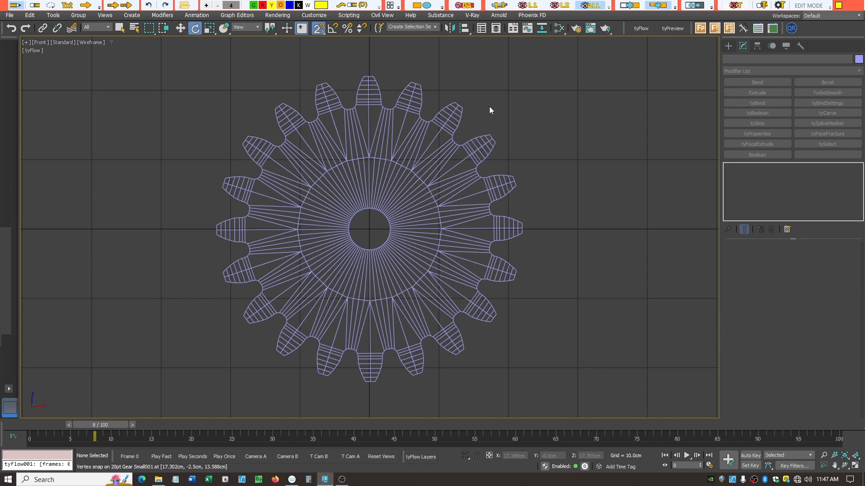
# Trace the outermost band at the tip of the second tooth above the horizontal axis with a closed, vertex-snapped Line spline
pyautogui.scroll(8, 496, 110)
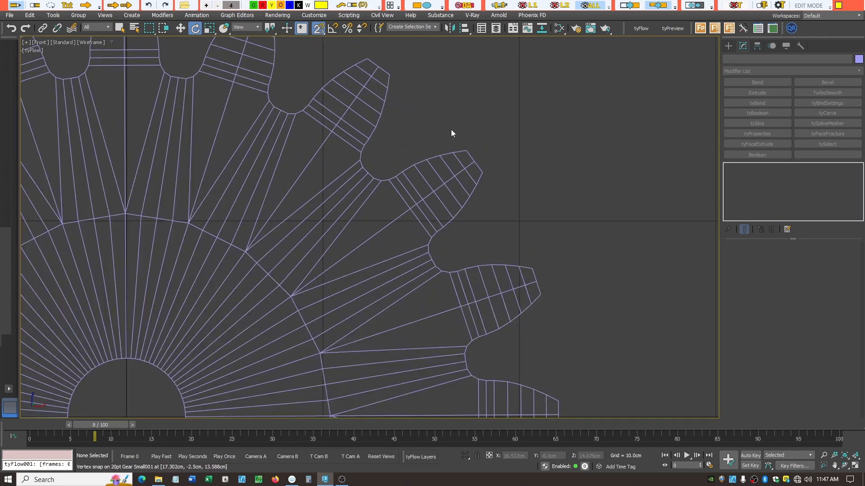
pyautogui.scroll(2, 451, 129)
pyautogui.scroll(-2, 452, 129)
pyautogui.click(724, 46)
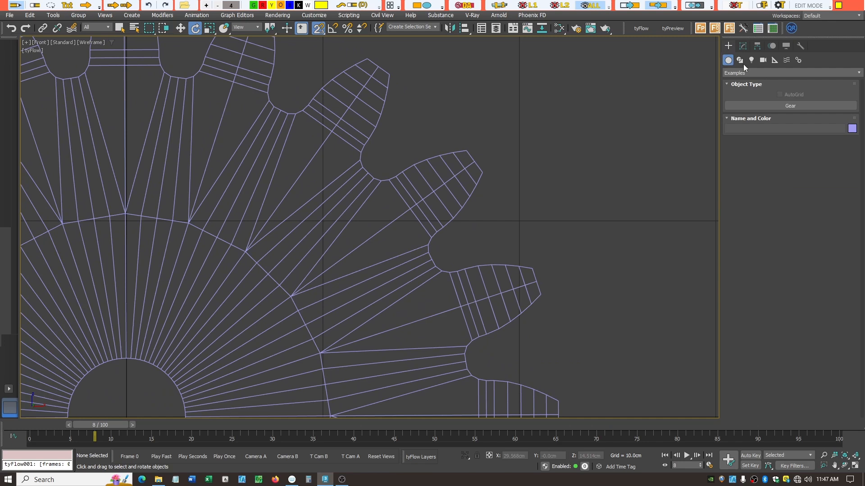
pyautogui.click(740, 61)
pyautogui.click(759, 119)
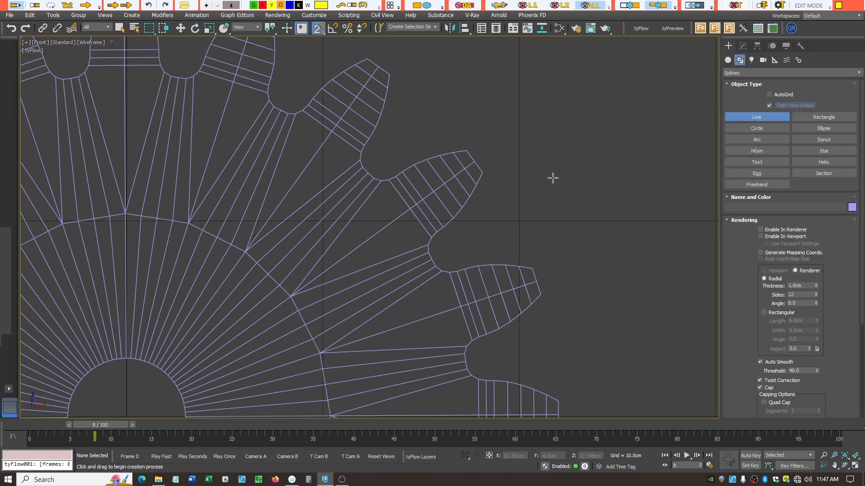
pyautogui.click(452, 153)
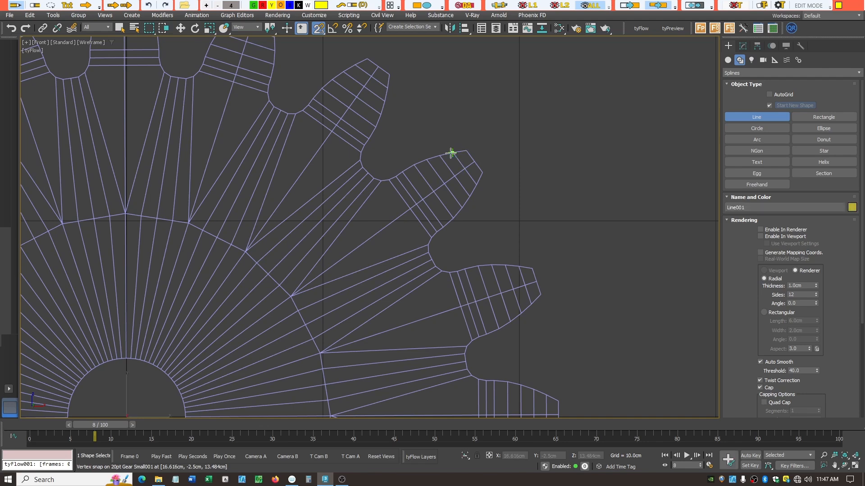
pyautogui.click(466, 150)
pyautogui.click(474, 161)
pyautogui.click(482, 172)
pyautogui.click(477, 183)
pyautogui.click(465, 169)
pyautogui.click(453, 152)
pyautogui.click(414, 247)
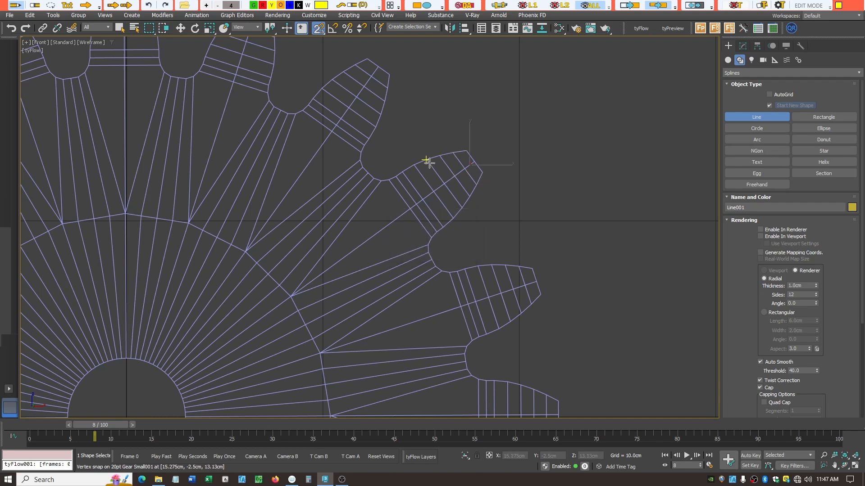
# Draw a closed spline around the two mesh bands directly inward of the traced tip of the same tooth
pyautogui.click(427, 160)
pyautogui.click(440, 156)
pyautogui.click(452, 153)
pyautogui.click(463, 169)
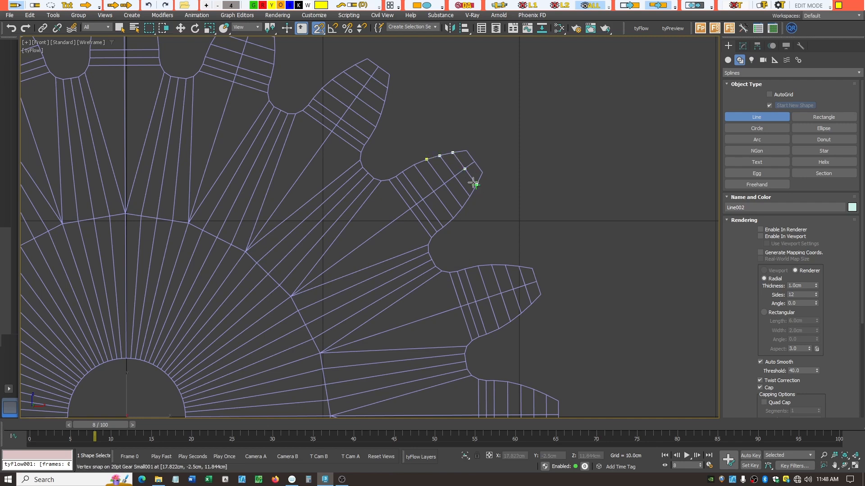
pyautogui.click(476, 184)
pyautogui.click(470, 197)
pyautogui.click(444, 184)
pyautogui.click(426, 159)
pyautogui.click(414, 249)
# Draw a third closed, vertex-snapped spline around the next two wide bands toward the base of the tooth
pyautogui.click(402, 172)
pyautogui.click(414, 164)
pyautogui.click(426, 160)
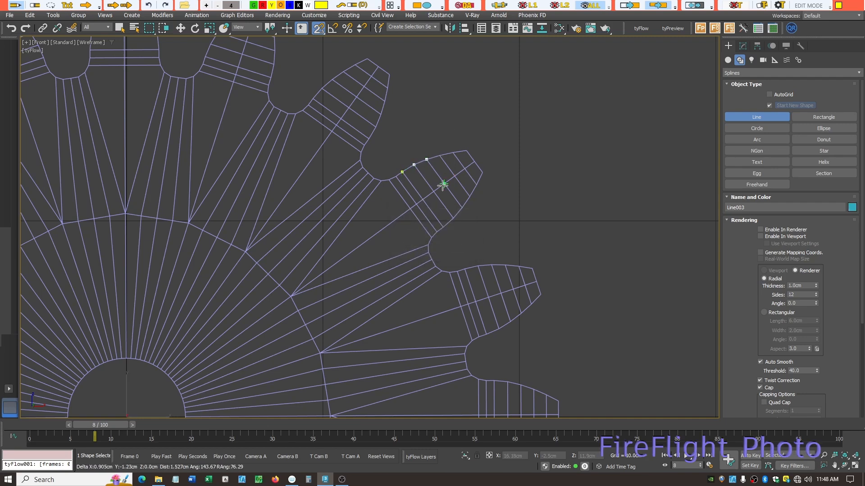
pyautogui.click(444, 184)
pyautogui.click(462, 208)
pyautogui.click(453, 218)
pyautogui.click(443, 227)
pyautogui.click(422, 199)
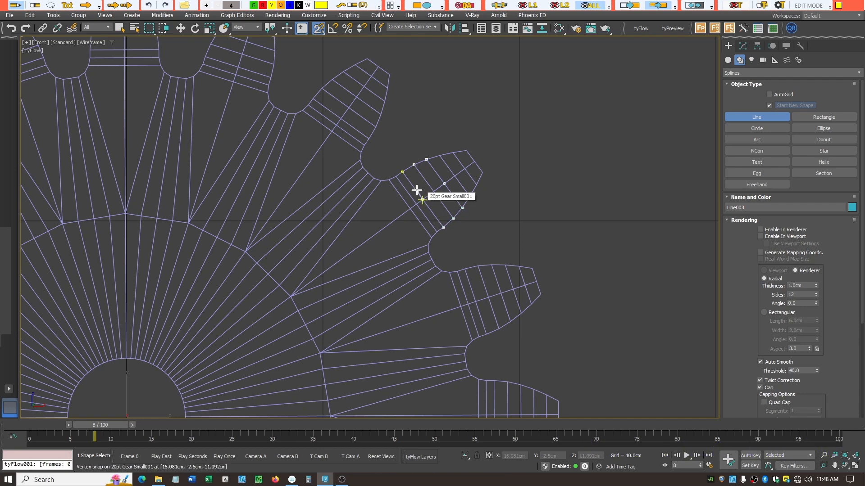
pyautogui.click(402, 172)
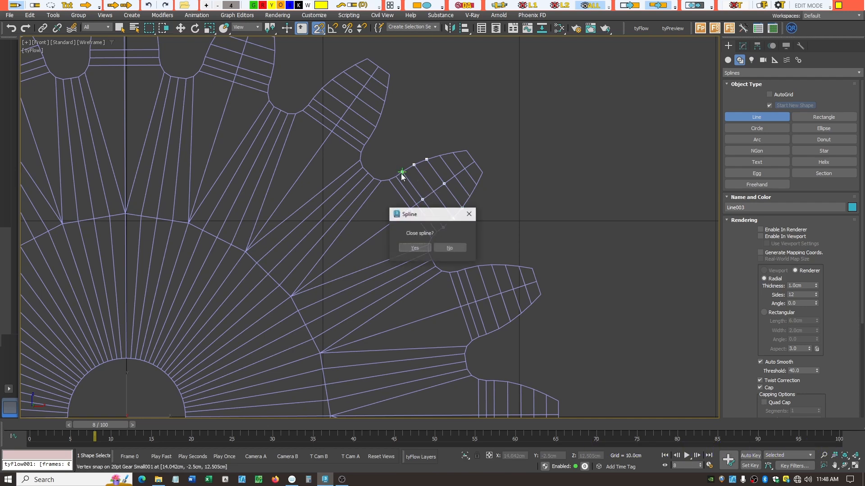
pyautogui.click(415, 248)
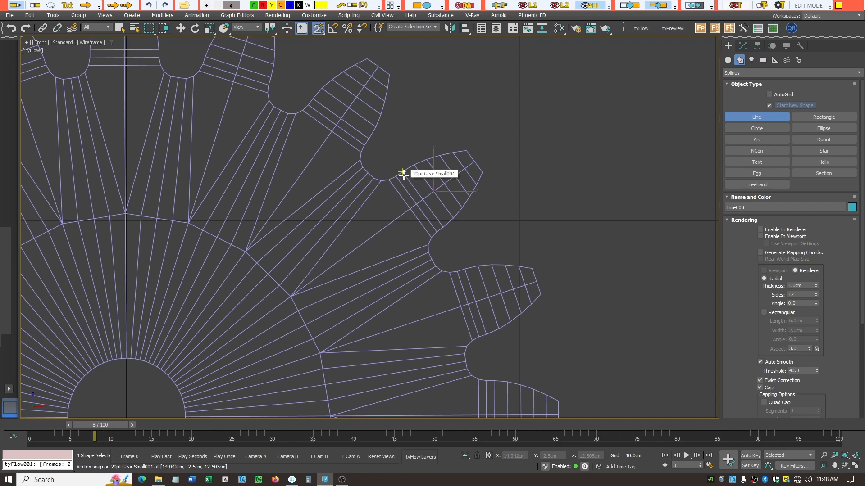
# Draw a fourth closed spline around the narrow bands at the base of the tooth, sharing the third outline's lower edge
pyautogui.click(402, 173)
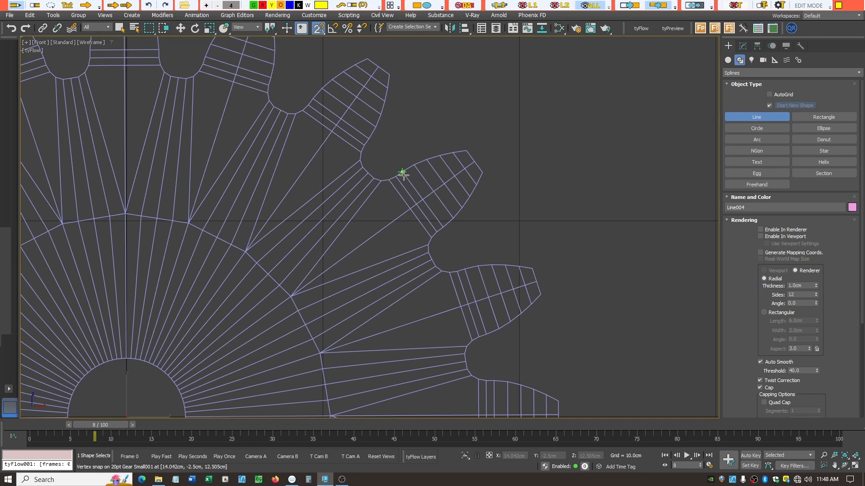
pyautogui.click(396, 177)
pyautogui.click(389, 180)
pyautogui.click(410, 209)
pyautogui.click(430, 237)
pyautogui.click(436, 232)
pyautogui.click(443, 227)
pyautogui.click(422, 200)
pyautogui.click(402, 172)
pyautogui.click(415, 247)
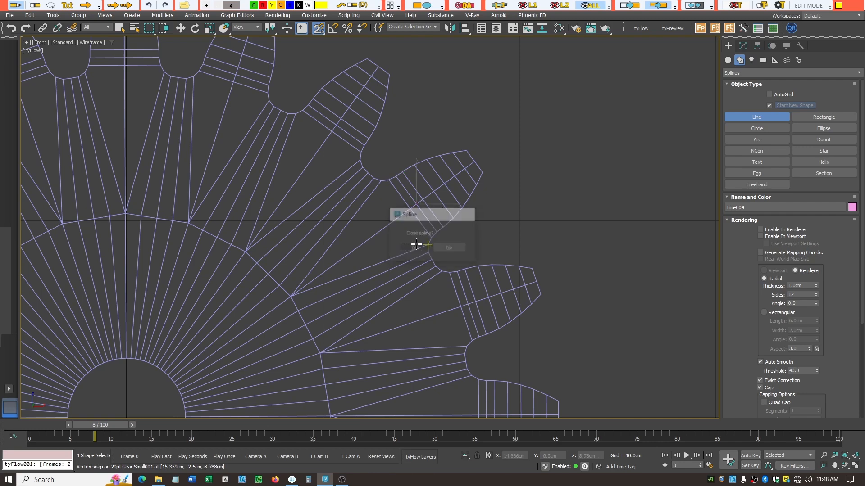
# Draw a closed spline around the gear body section beneath the tooth, from both root fillets down to the inner ring vertices
pyautogui.click(388, 180)
pyautogui.click(381, 181)
pyautogui.click(373, 178)
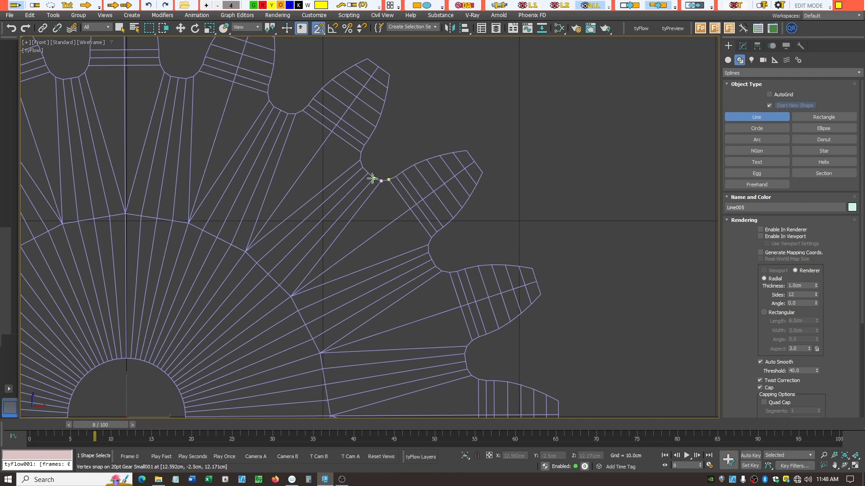
pyautogui.click(368, 173)
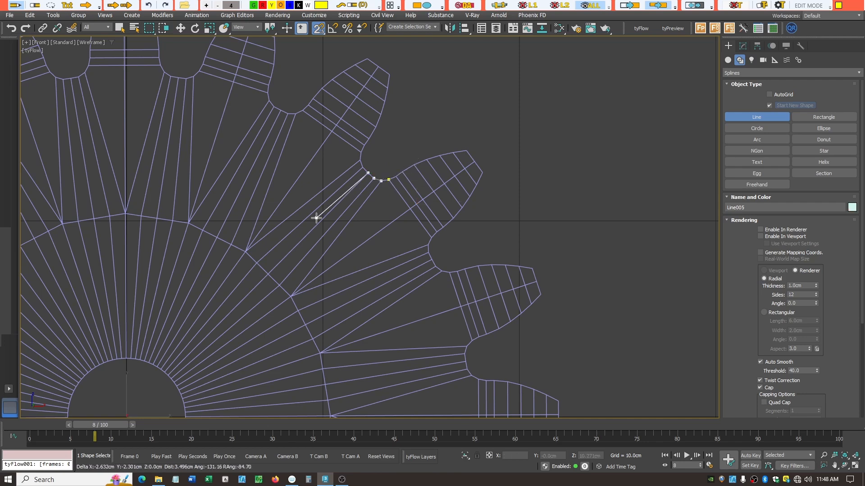
pyautogui.click(268, 274)
pyautogui.click(279, 286)
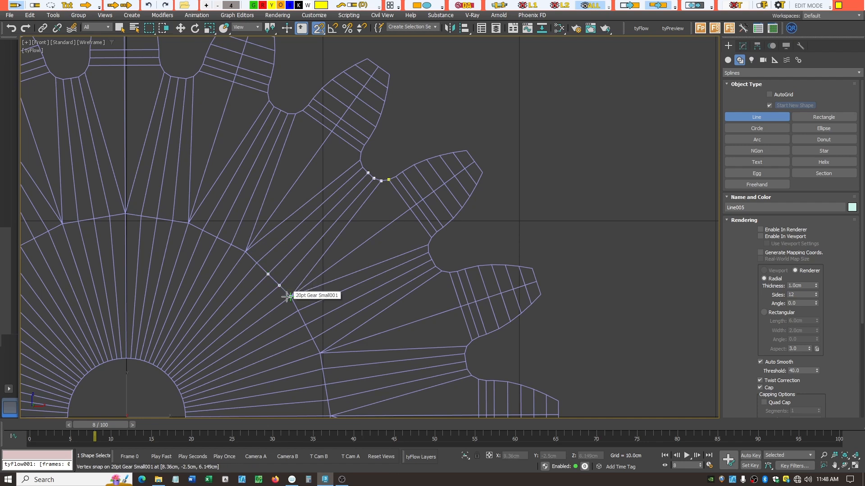
pyautogui.click(288, 296)
pyautogui.click(298, 311)
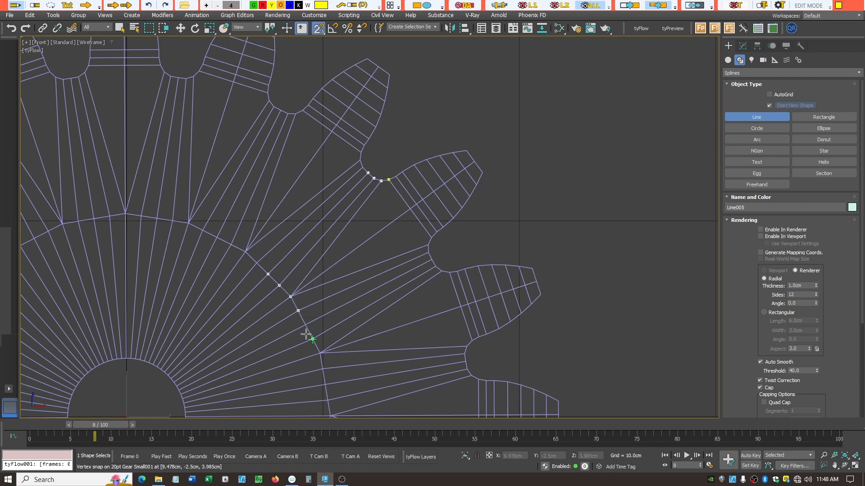
pyautogui.click(306, 325)
pyautogui.rightClick(430, 257)
pyautogui.click(432, 259)
pyautogui.click(428, 253)
pyautogui.click(428, 245)
pyautogui.click(432, 237)
pyautogui.click(410, 209)
pyautogui.click(389, 180)
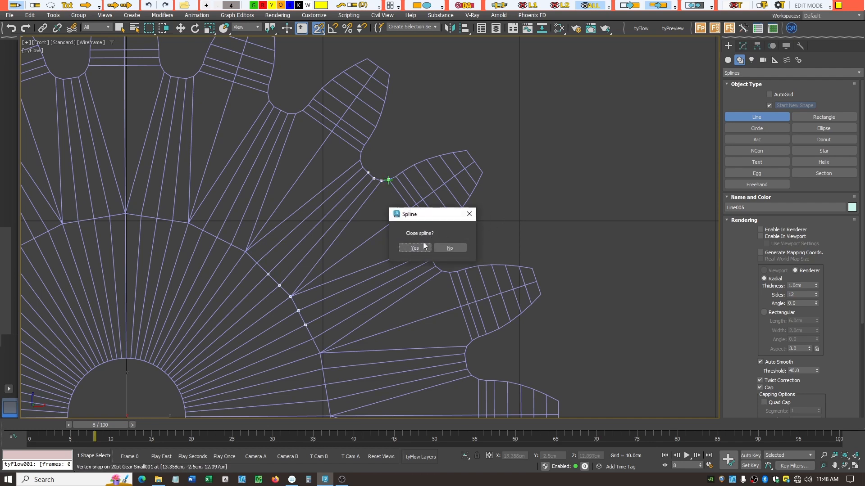
pyautogui.click(424, 246)
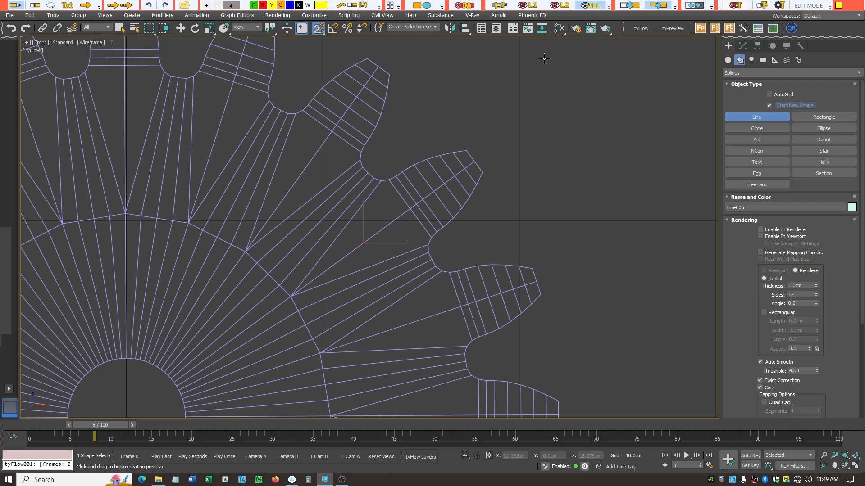
# Hide the Gears layer in the Layer Explorer and close the explorer
pyautogui.click(496, 28)
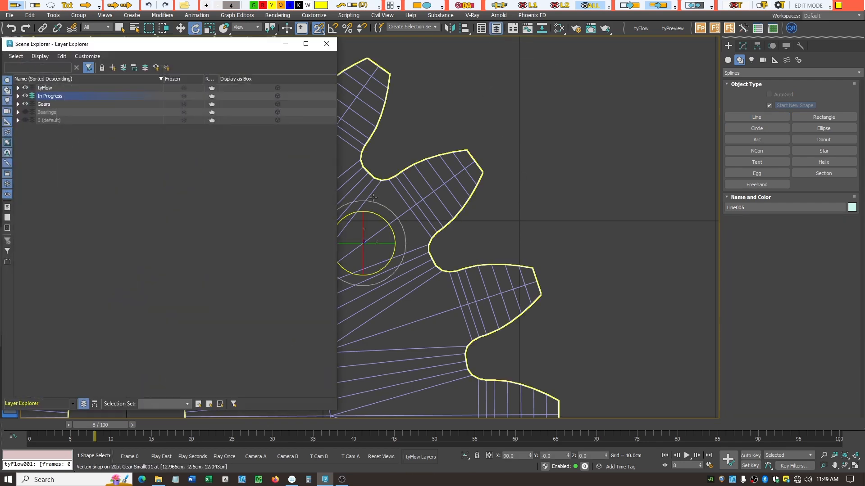
pyautogui.click(24, 104)
pyautogui.click(327, 44)
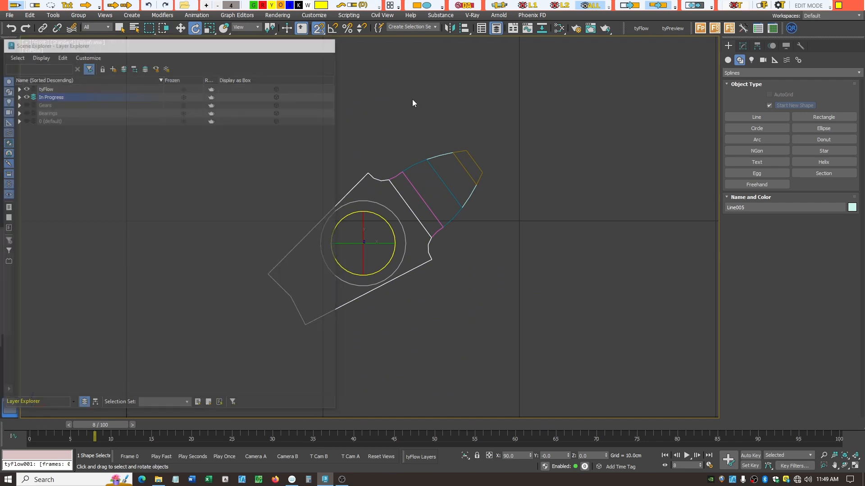
# Select all five tooth and body splines and assign them a single yellow-orange object color
pyautogui.click(503, 137)
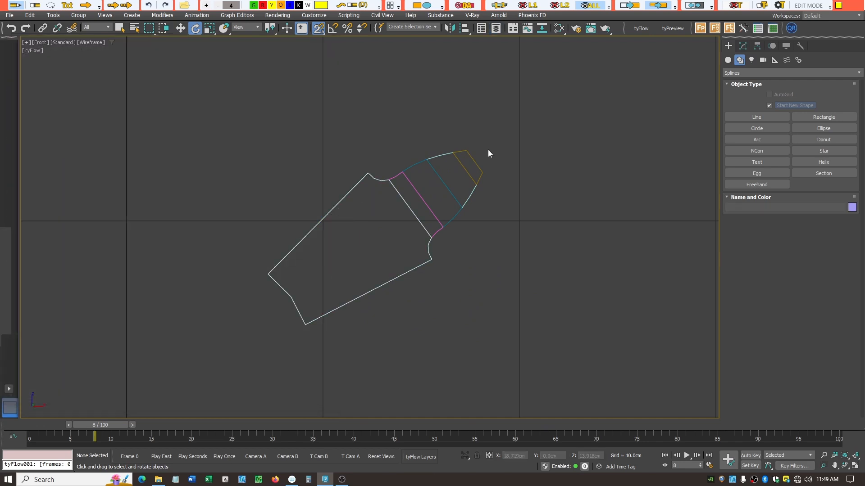
pyautogui.moveTo(225, 282); pyautogui.dragTo(563, 343)
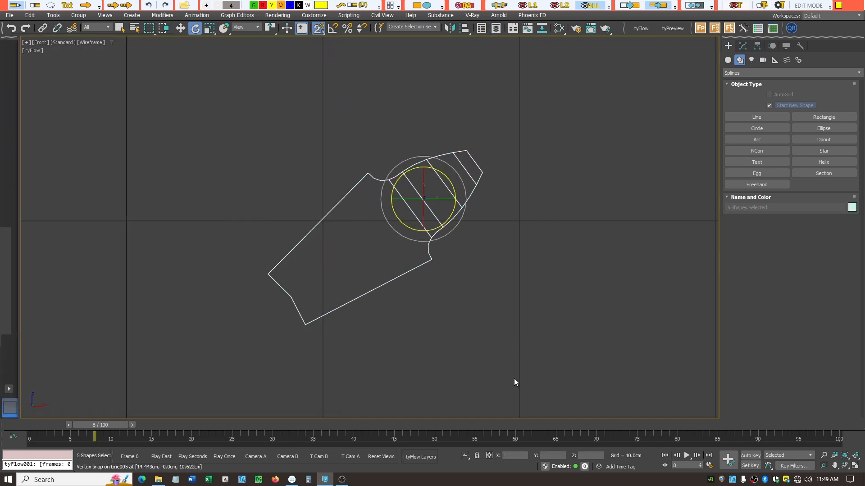
pyautogui.click(743, 46)
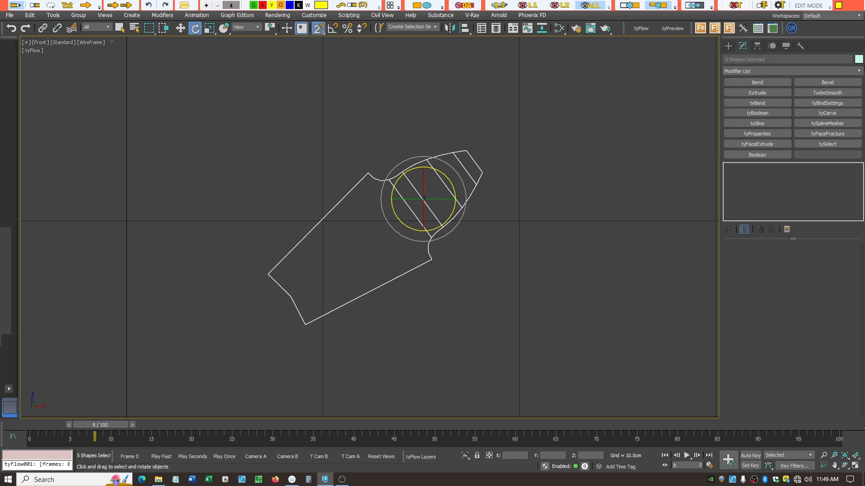
pyautogui.click(858, 60)
pyautogui.click(243, 230)
pyautogui.click(264, 259)
pyautogui.click(508, 323)
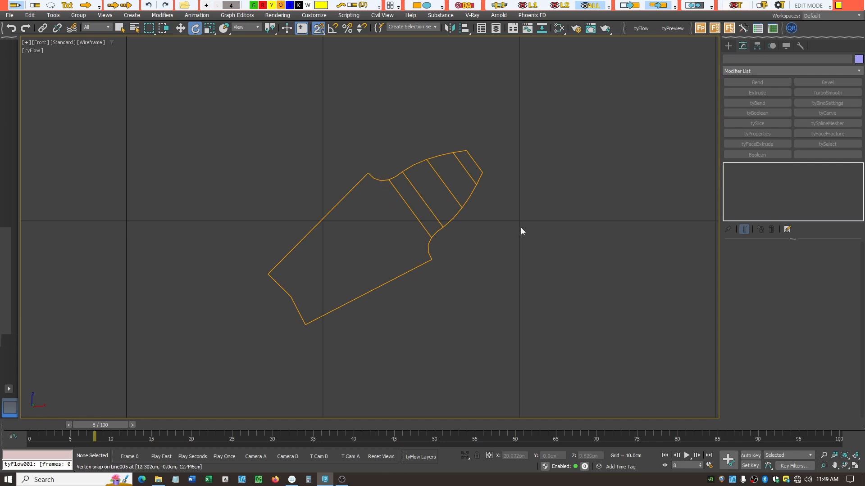
# Turn off vertex snapping and extrude the closed spline at the tooth's tip by 5 cm
pyautogui.click(319, 28)
pyautogui.click(479, 164)
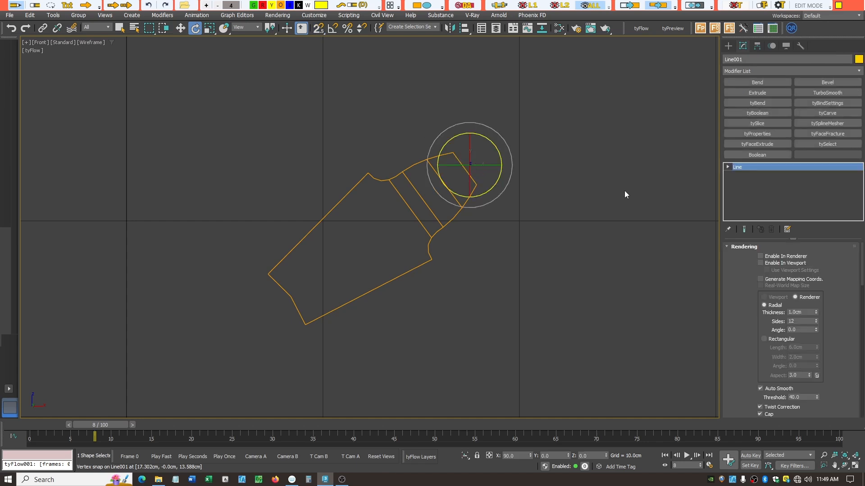
pyautogui.click(119, 28)
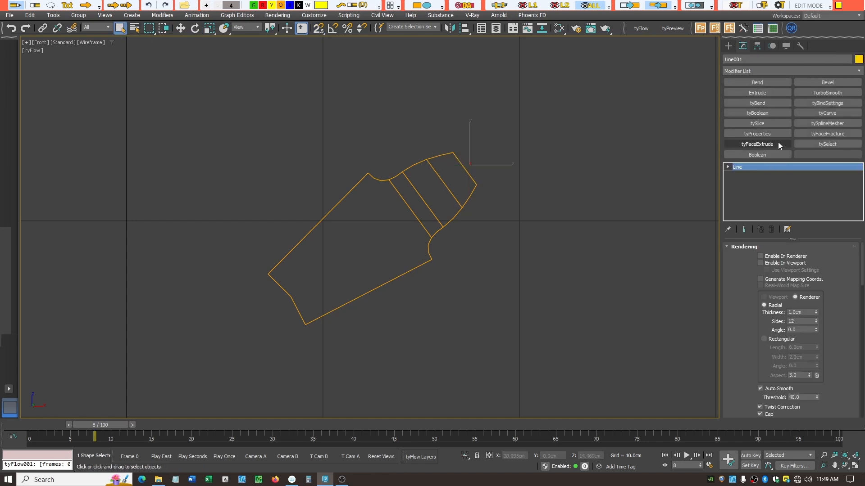
pyautogui.click(758, 94)
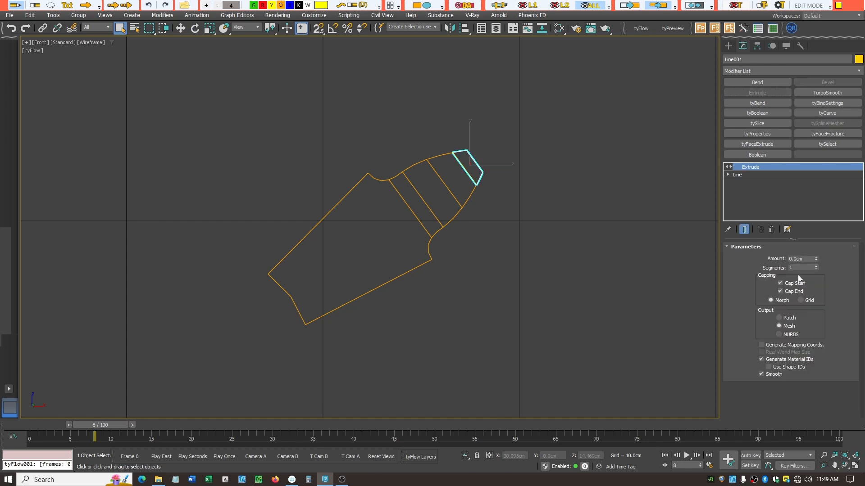
pyautogui.moveTo(808, 257); pyautogui.dragTo(761, 256)
pyautogui.write('5')
# Extrude the remaining three tooth splines and the gear body spline by 5 cm each
pyautogui.click(470, 188)
pyautogui.click(465, 200)
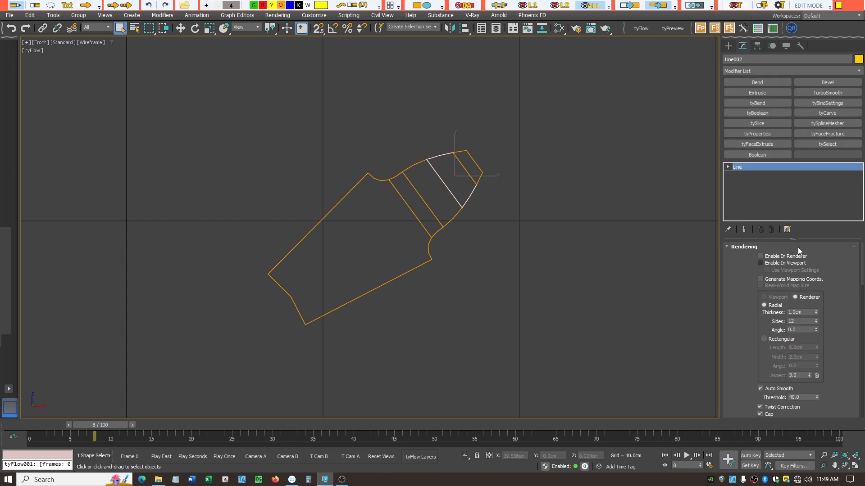
pyautogui.click(758, 94)
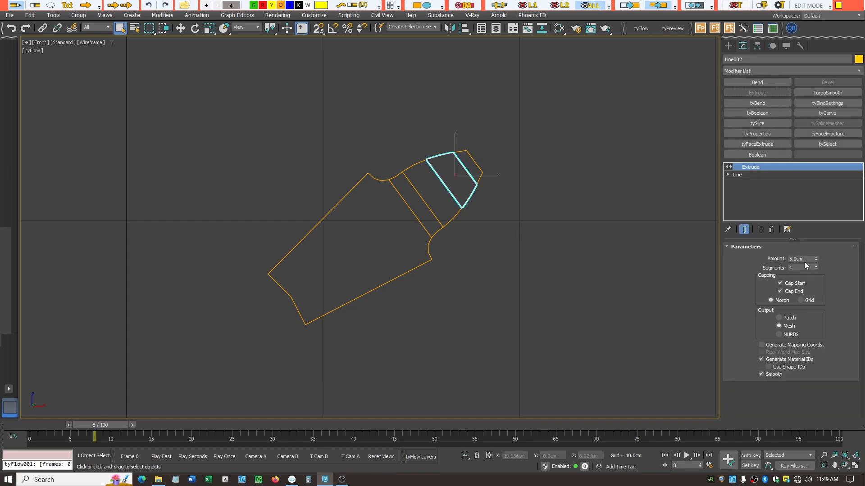
pyautogui.doubleClick(792, 260)
pyautogui.click(450, 221)
pyautogui.click(757, 93)
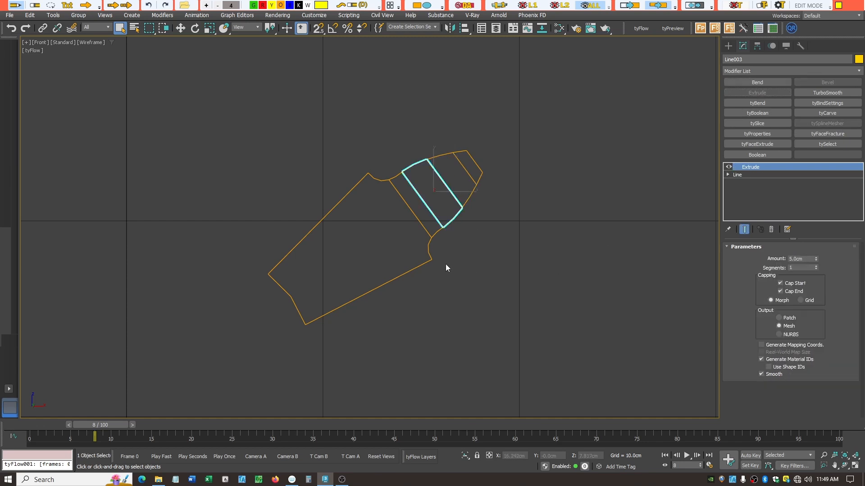
pyautogui.click(434, 232)
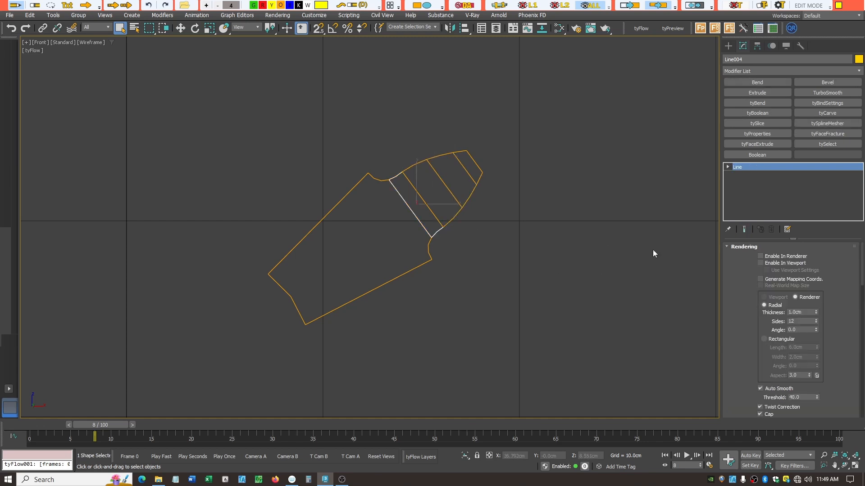
pyautogui.click(757, 93)
pyautogui.click(422, 264)
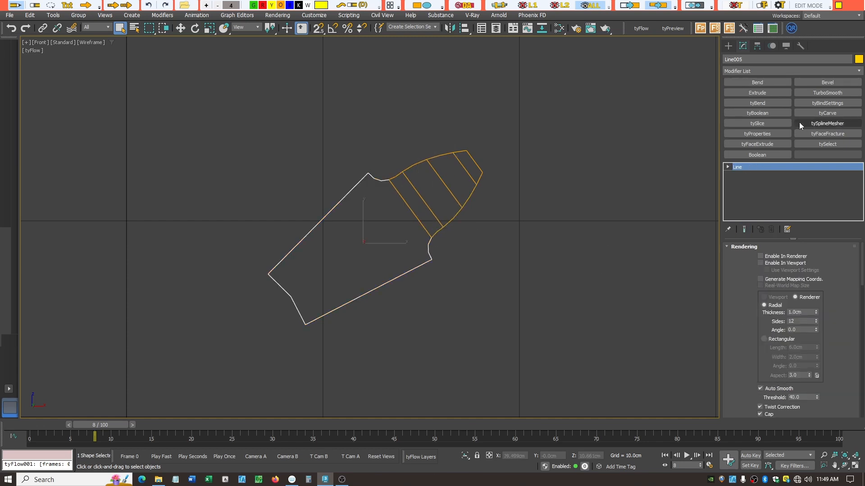
pyautogui.click(757, 93)
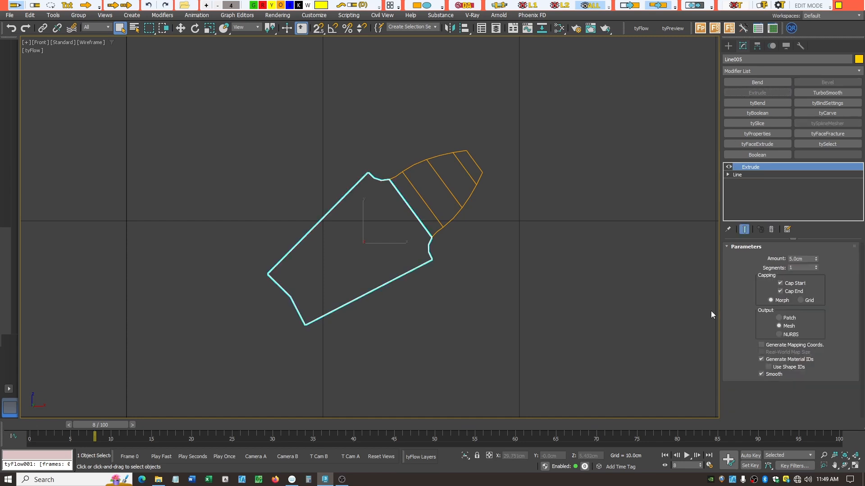
# Convert all five extruded sections of the tooth to Editable Poly
pyautogui.click(854, 466)
pyautogui.click(634, 343)
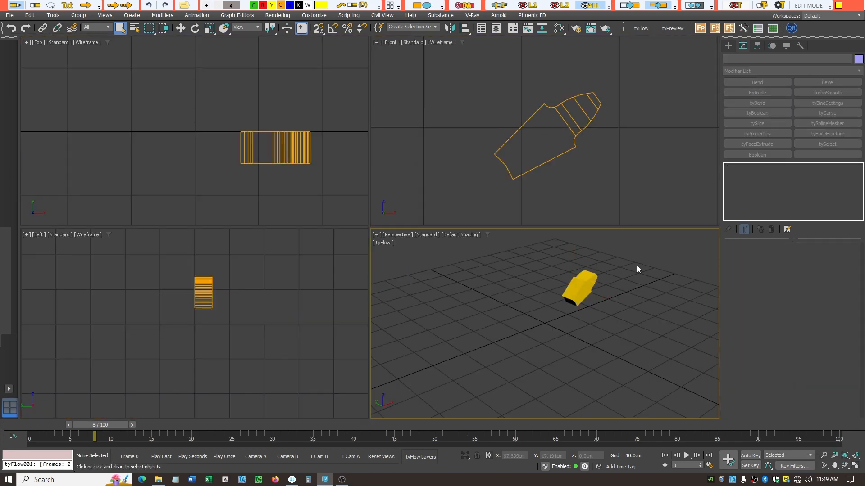
pyautogui.scroll(5, 637, 269)
pyautogui.click(844, 465)
pyautogui.moveTo(656, 377); pyautogui.dragTo(550, 344)
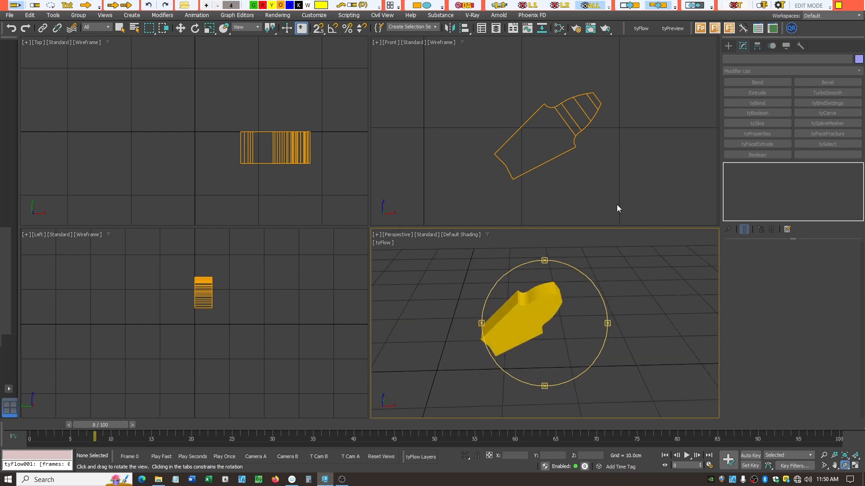
pyautogui.click(614, 179)
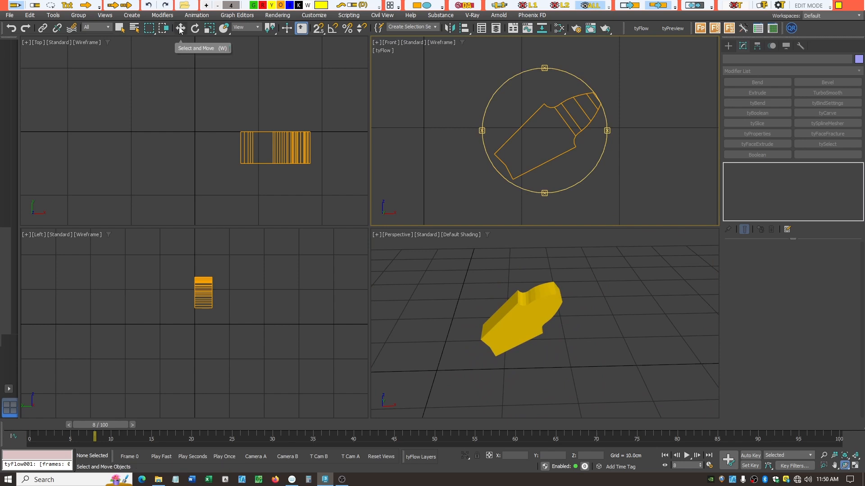
pyautogui.click(119, 28)
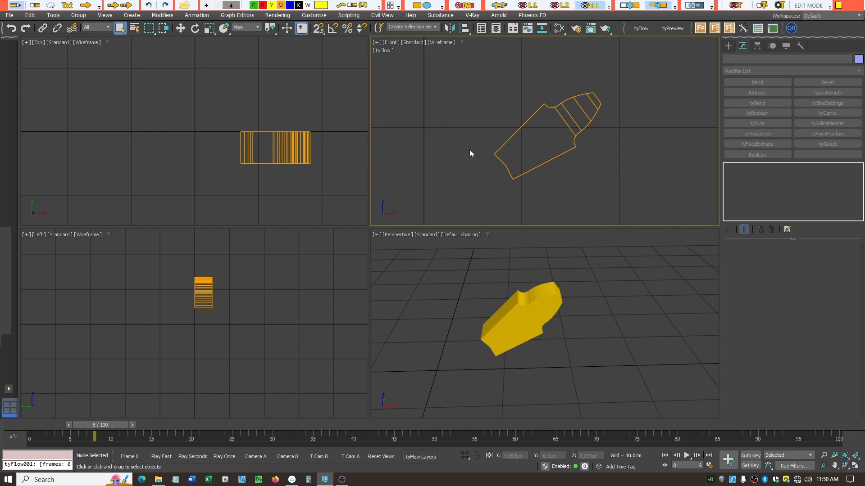
pyautogui.moveTo(464, 68); pyautogui.dragTo(602, 183)
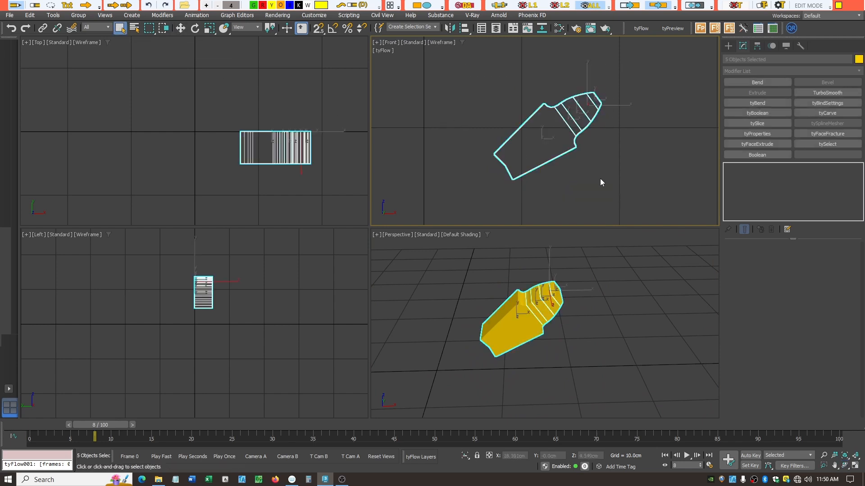
pyautogui.rightClick(546, 163)
pyautogui.moveTo(626, 275)
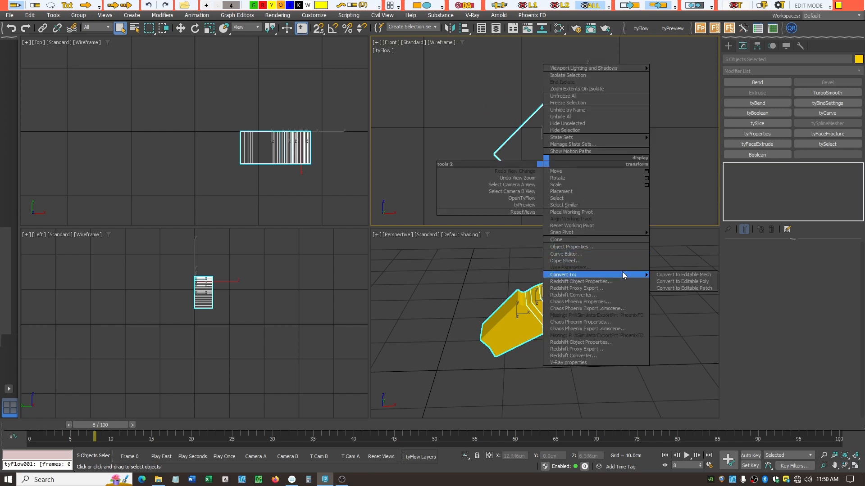
pyautogui.click(684, 281)
pyautogui.click(631, 168)
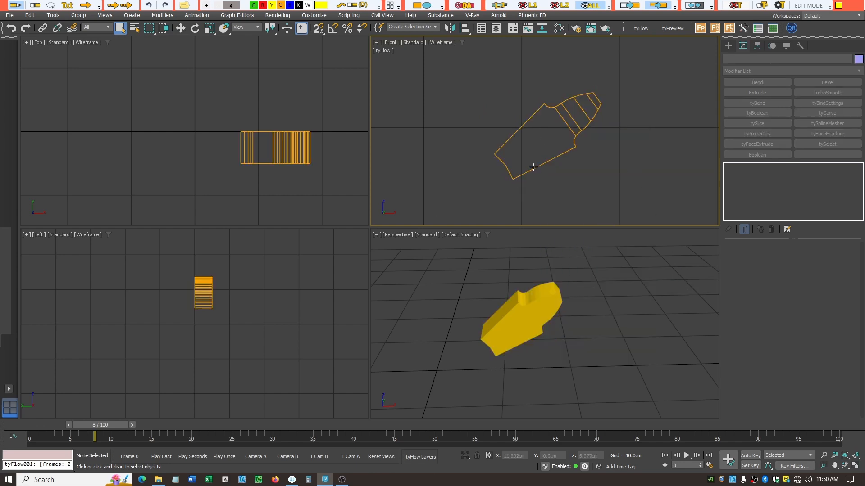
# Attach the four extruded tooth sections to the gear body section as one editable poly
pyautogui.click(533, 167)
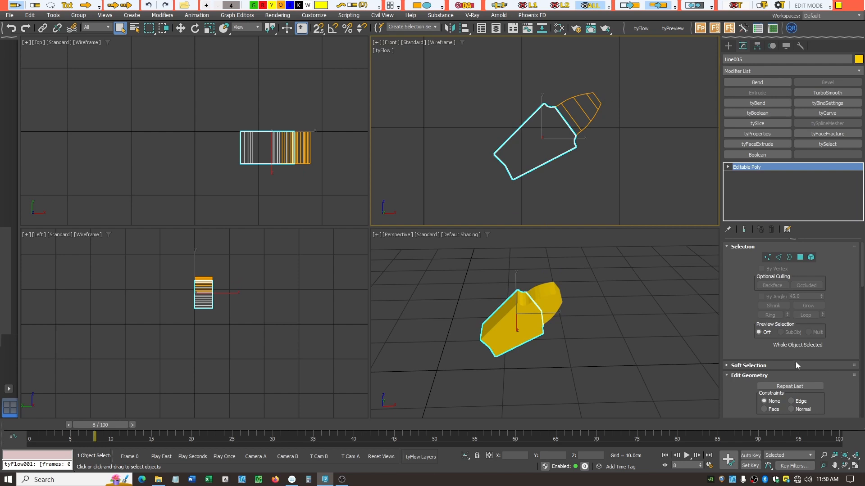
pyautogui.click(728, 247)
pyautogui.click(775, 335)
pyautogui.click(569, 120)
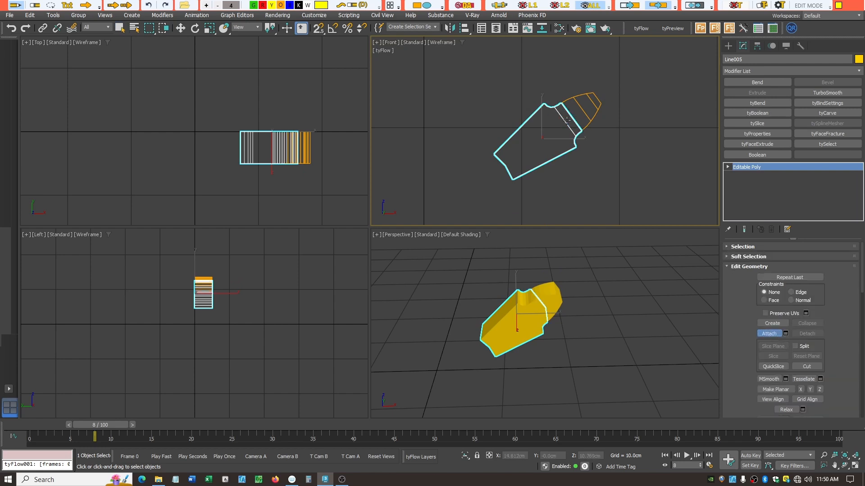
pyautogui.click(580, 118)
pyautogui.click(589, 103)
pyautogui.click(594, 100)
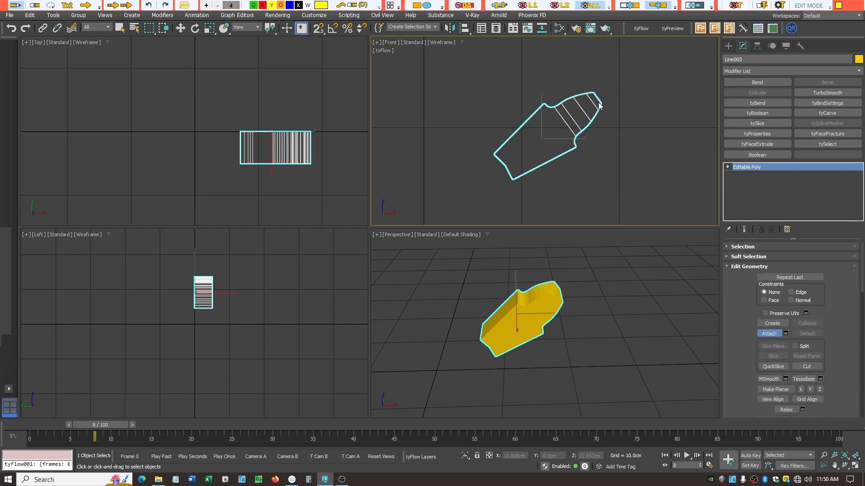
pyautogui.click(774, 334)
pyautogui.click(677, 198)
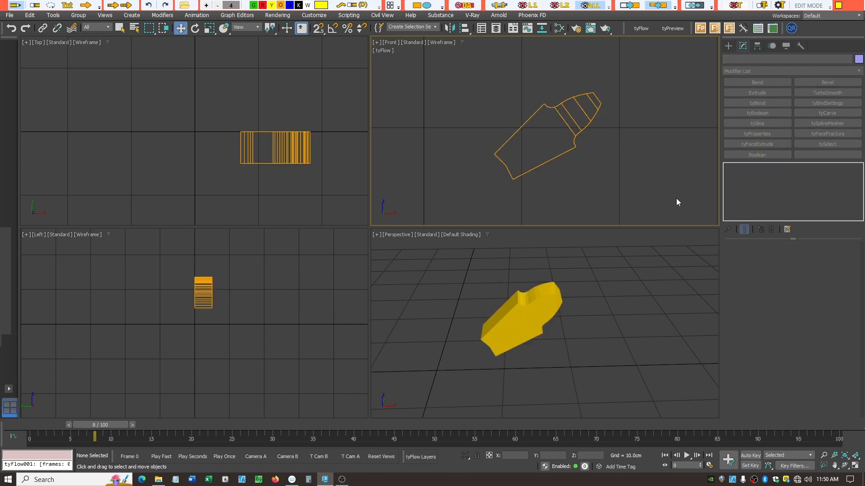
# Set the material ID of all polygons of the combined tooth object to 2
pyautogui.click(559, 156)
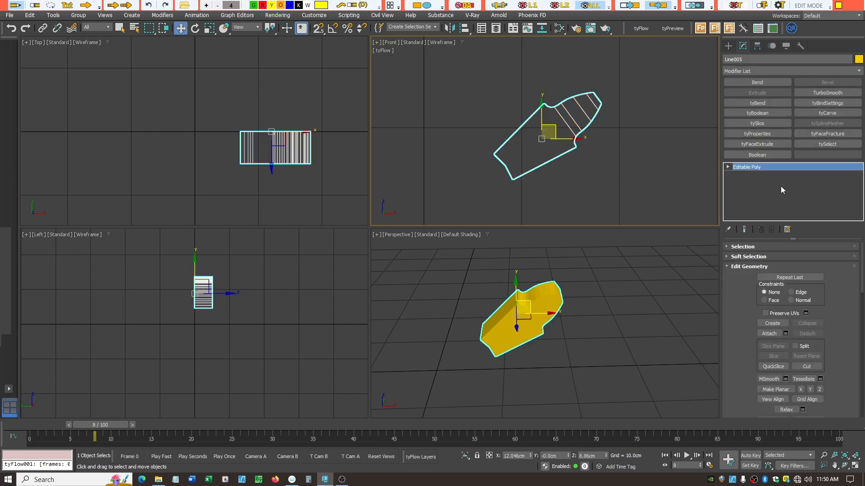
pyautogui.click(727, 167)
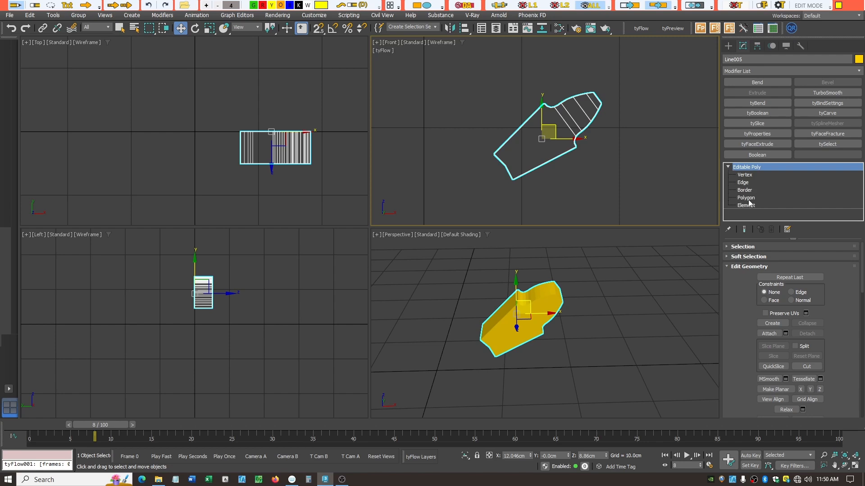
pyautogui.click(747, 198)
pyautogui.moveTo(425, 70); pyautogui.dragTo(674, 221)
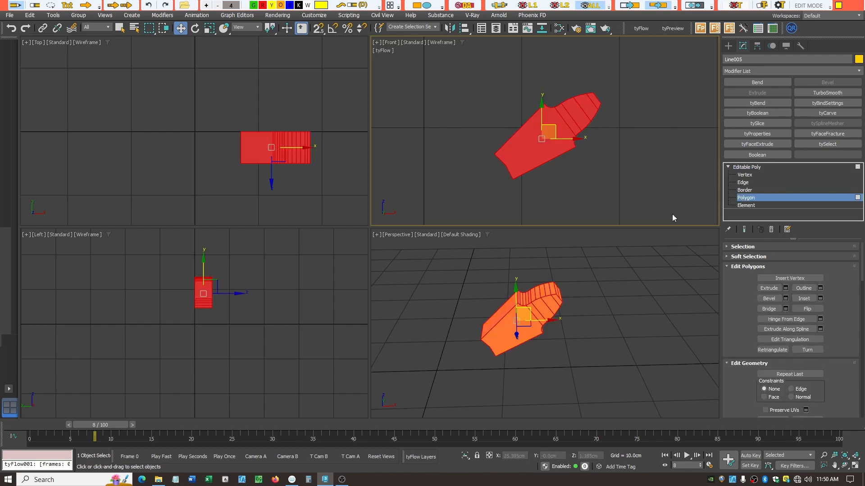
pyautogui.scroll(-6, 825, 301)
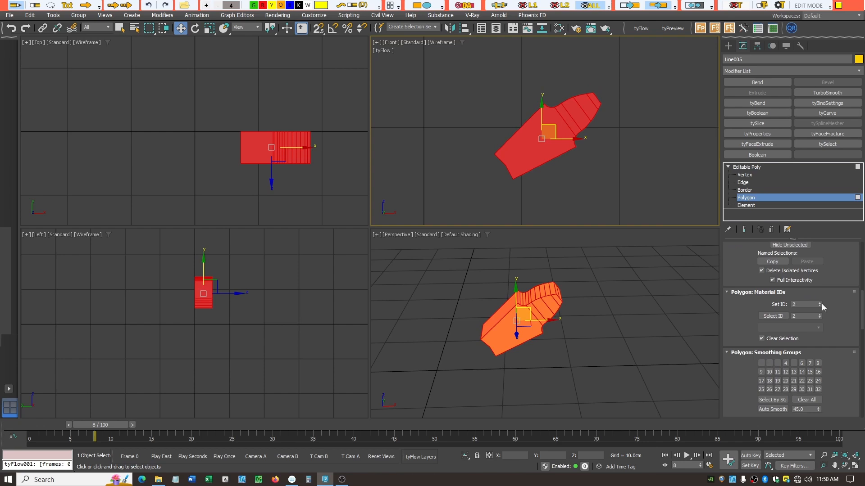
pyautogui.click(747, 167)
pyautogui.click(654, 182)
# Move only the tooth object's pivot to the world origin at X 0, Y 0 and Z 0
pyautogui.scroll(-5, 644, 131)
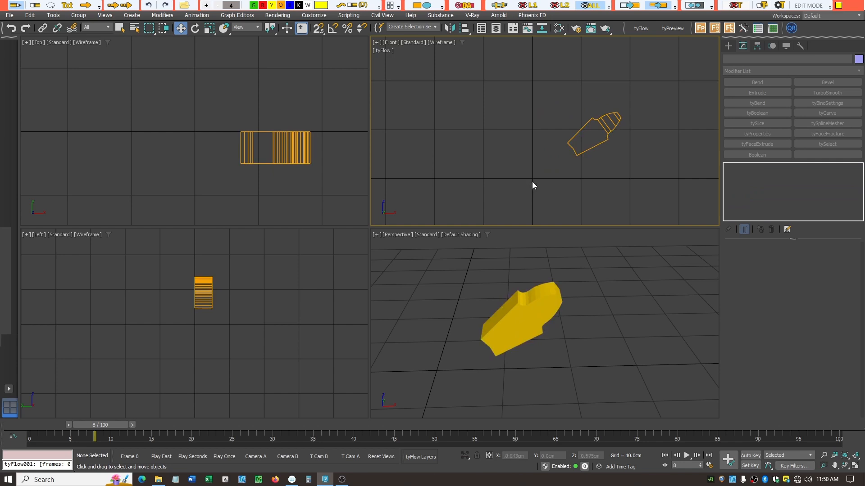
pyautogui.click(585, 145)
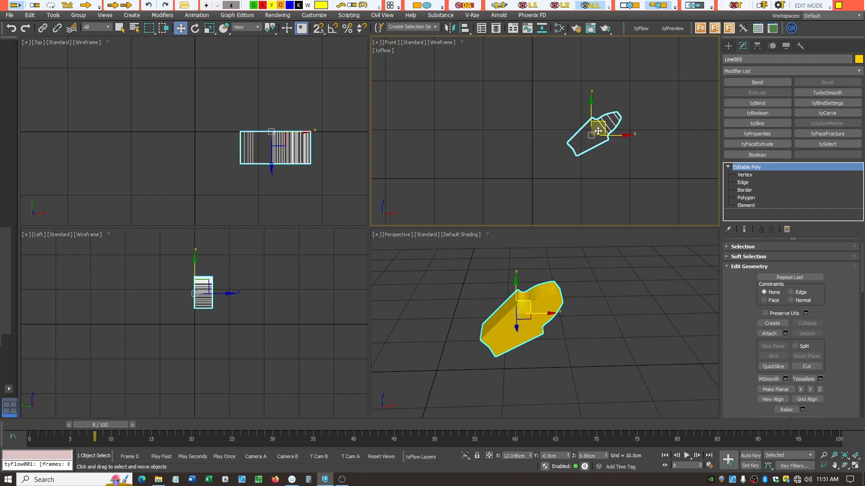
pyautogui.click(757, 46)
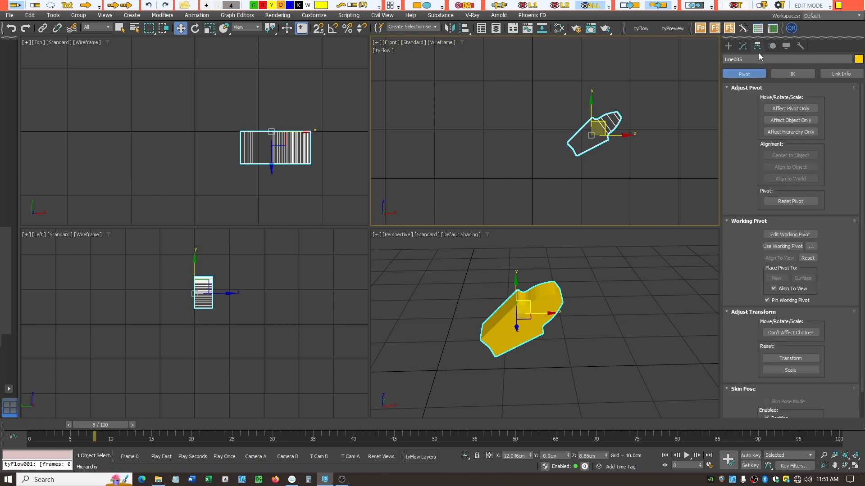
pyautogui.click(806, 110)
pyautogui.moveTo(602, 125); pyautogui.dragTo(549, 163)
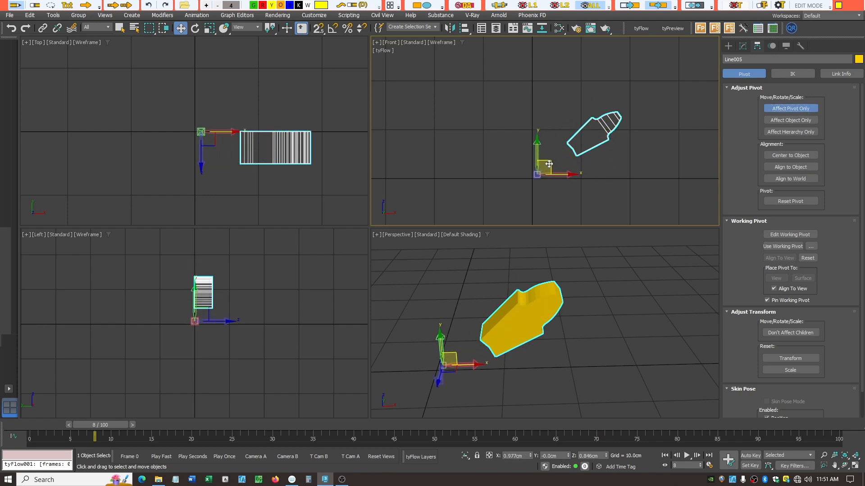
pyautogui.rightClick(532, 456)
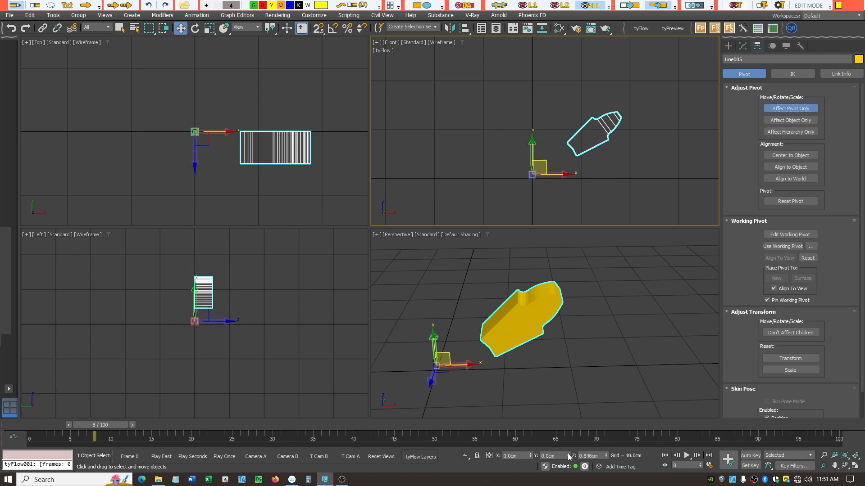
pyautogui.rightClick(605, 455)
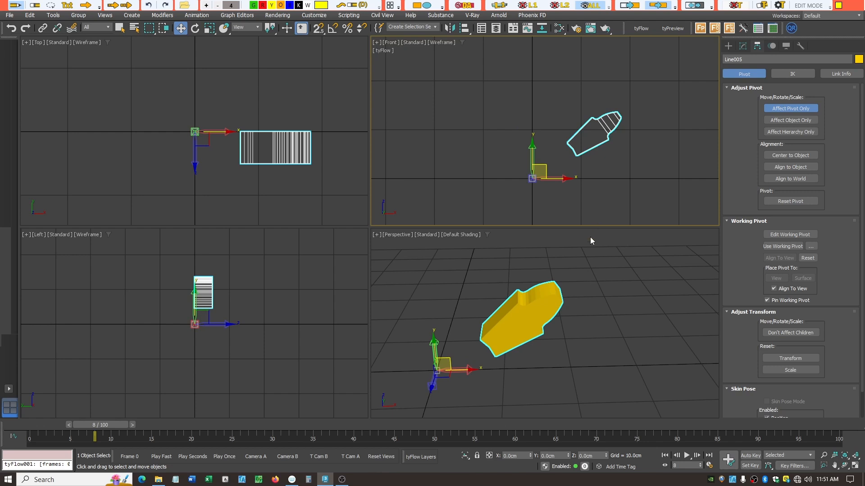
pyautogui.click(806, 108)
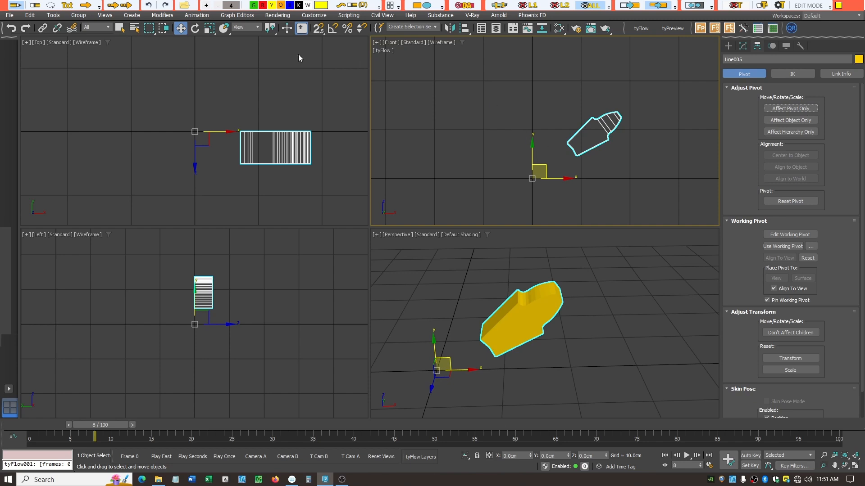
pyautogui.click(194, 28)
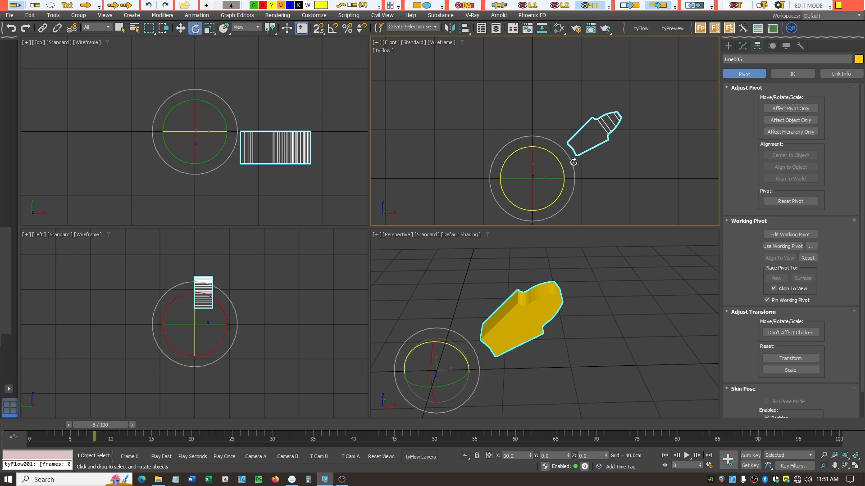
pyautogui.moveTo(574, 163)
pyautogui.keyDown('shift'); pyautogui.mouseDown()
pyautogui.moveTo(567, 155)
pyautogui.moveTo(582, 178)
pyautogui.mouseUp(); pyautogui.keyUp('shift')
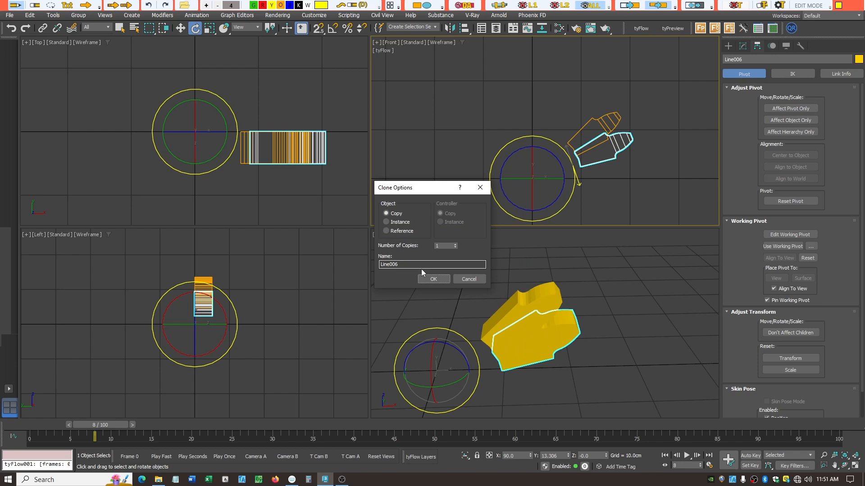
pyautogui.click(468, 280)
# Enable angle snap and set its snap angle to 5 degrees
pyautogui.click(333, 28)
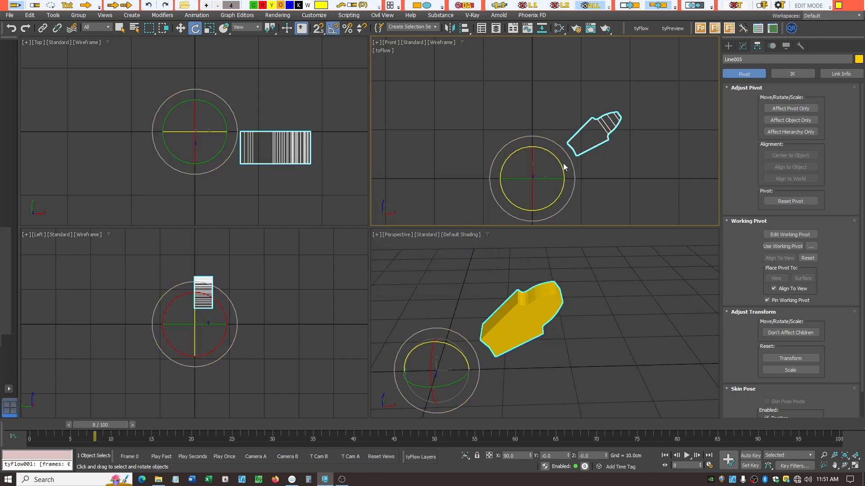
pyautogui.rightClick(333, 28)
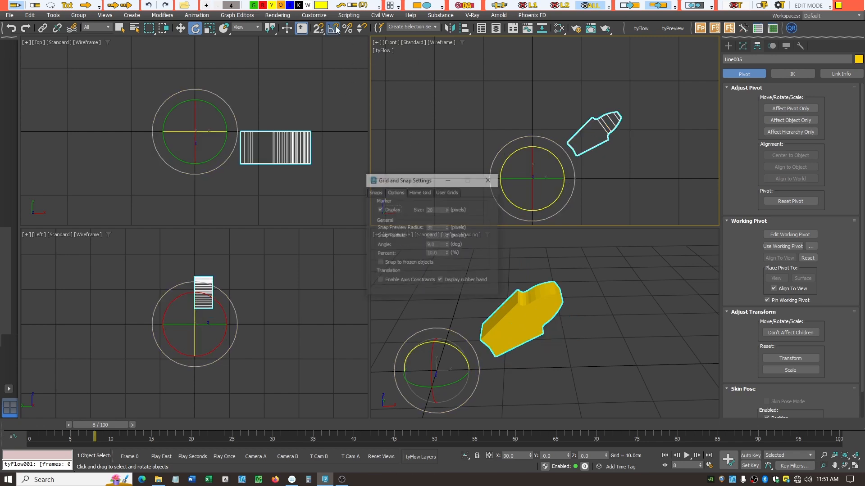
pyautogui.doubleClick(442, 246)
pyautogui.write('5')
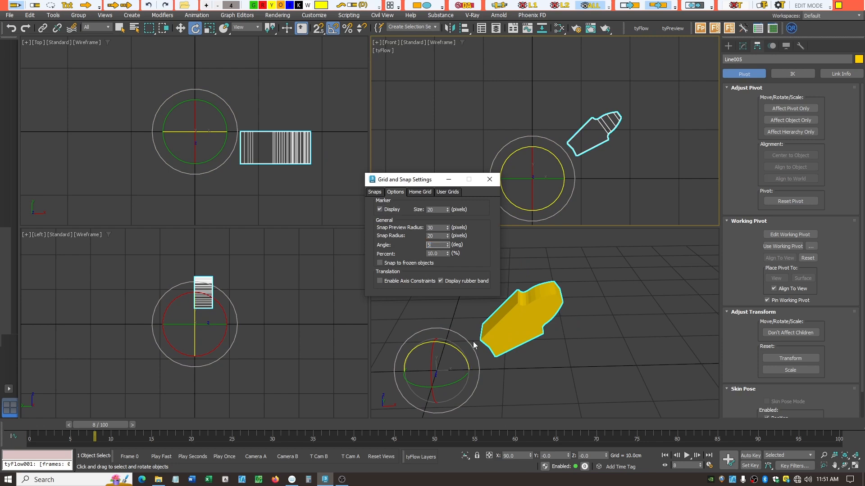
pyautogui.click(489, 180)
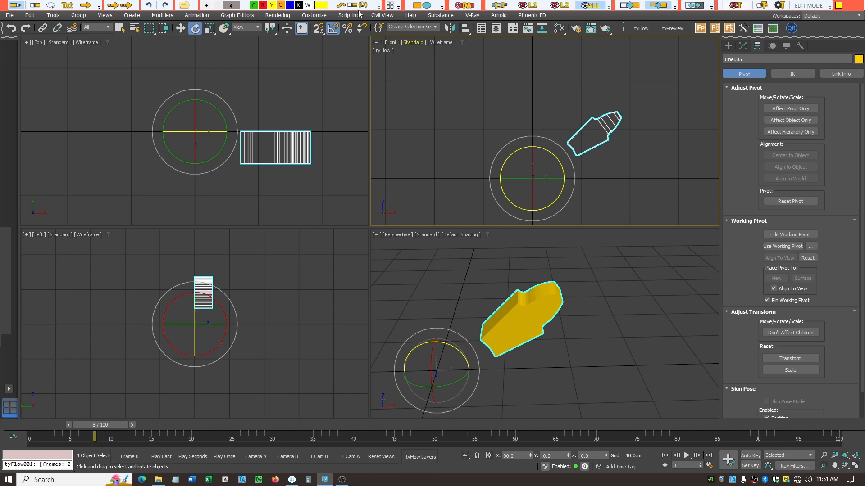
# Set the angle snap increment to 18 degrees
pyautogui.rightClick(333, 28)
pyautogui.doubleClick(422, 244)
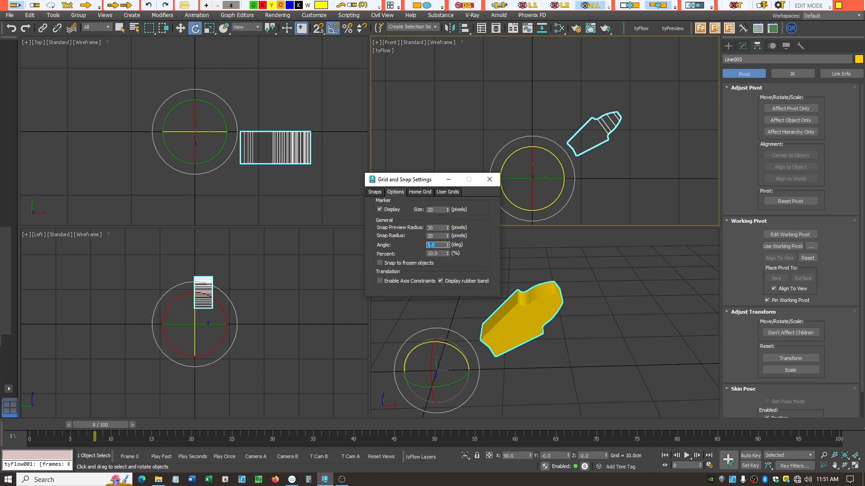
pyautogui.write('18')
pyautogui.press('Return')
pyautogui.click(490, 180)
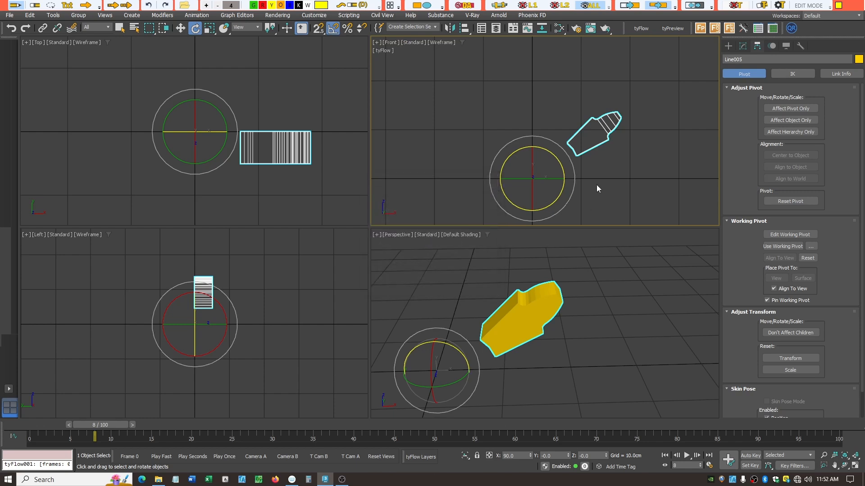
# Clone the tooth around its pivot in the Front view in 18-degree rotations, making 19 independent copies to complete the ring
pyautogui.click(576, 173)
pyautogui.keyDown('shift'); pyautogui.moveTo(576, 174); pyautogui.dragTo(574, 171); pyautogui.keyUp('shift')
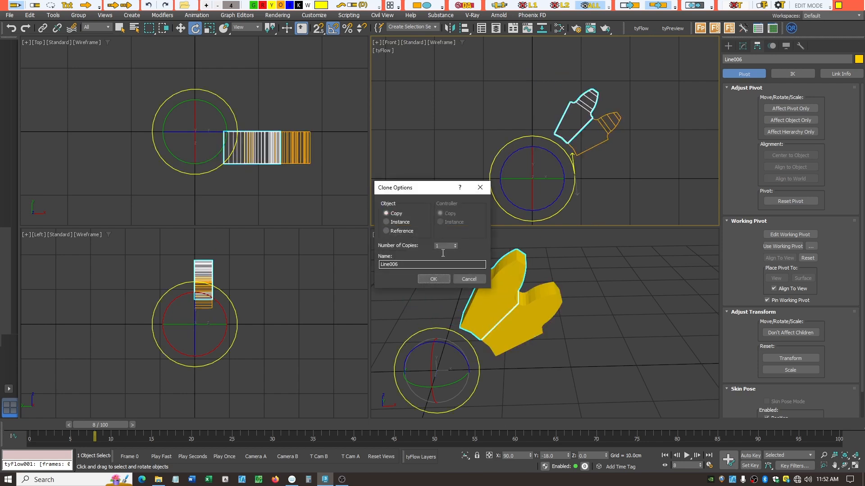
pyautogui.moveTo(446, 246); pyautogui.dragTo(426, 242)
pyautogui.click(433, 279)
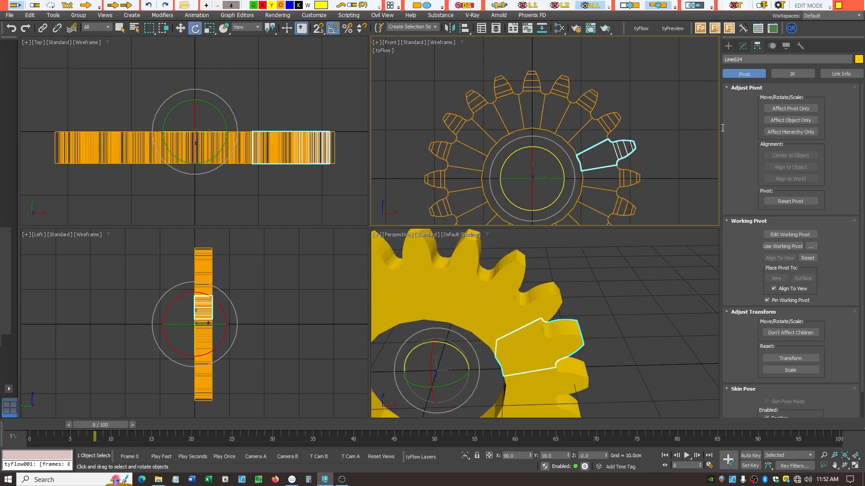
# Attach all 19 tooth copies around the ring to the original tooth as one editable poly
pyautogui.click(706, 132)
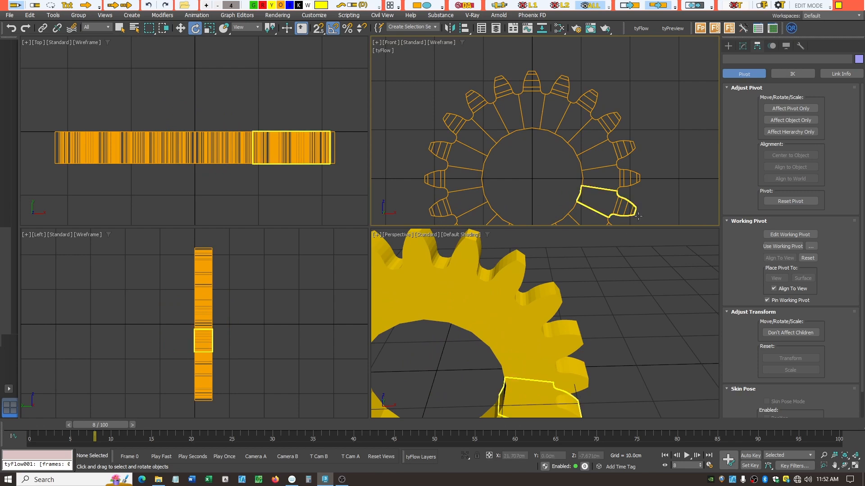
pyautogui.click(616, 123)
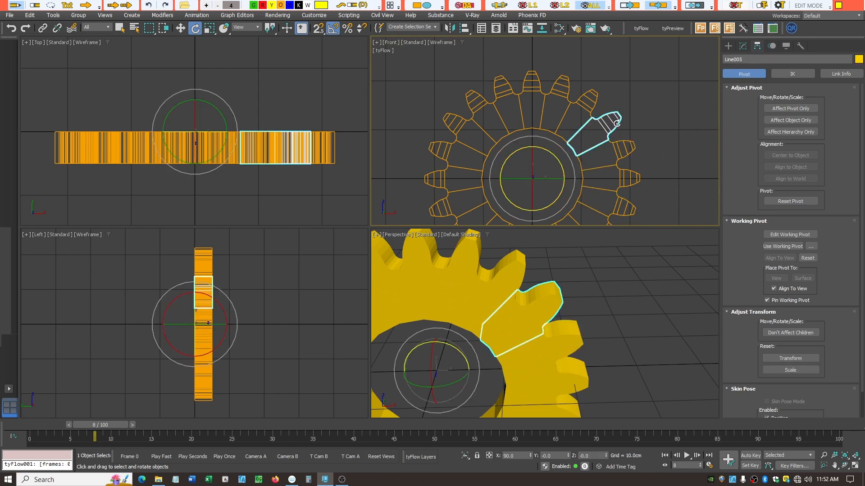
pyautogui.keyDown('shift'); pyautogui.moveTo(617, 123); pyautogui.dragTo(632, 146); pyautogui.keyUp('shift')
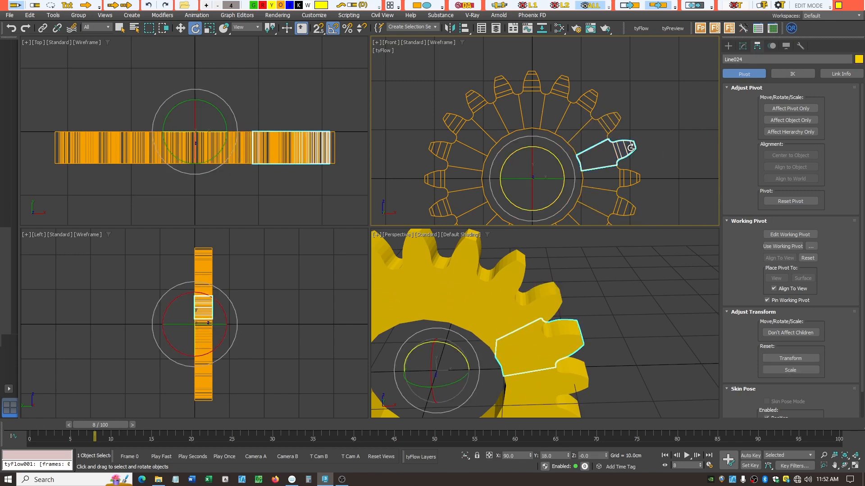
pyautogui.hotkey('ctrl', 'z')
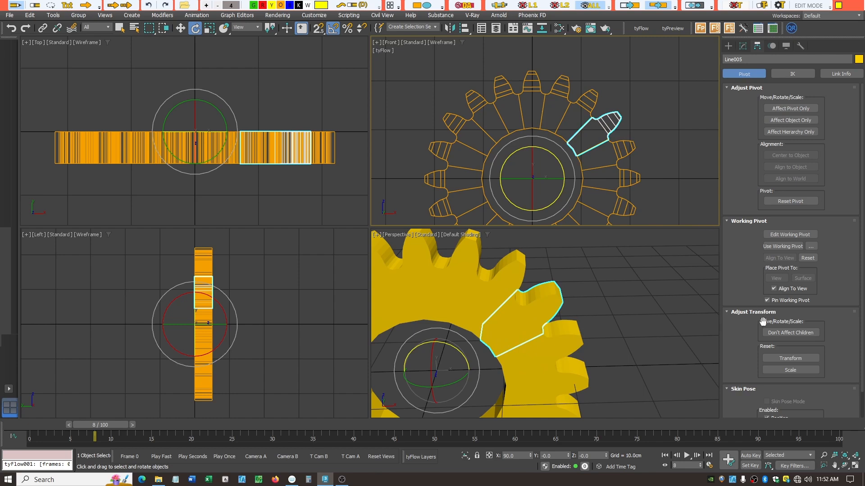
pyautogui.click(743, 47)
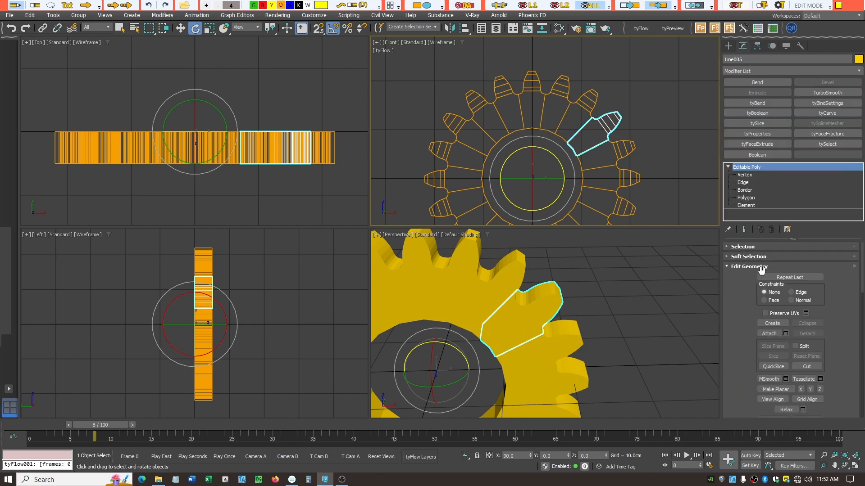
pyautogui.click(770, 334)
pyautogui.click(582, 109)
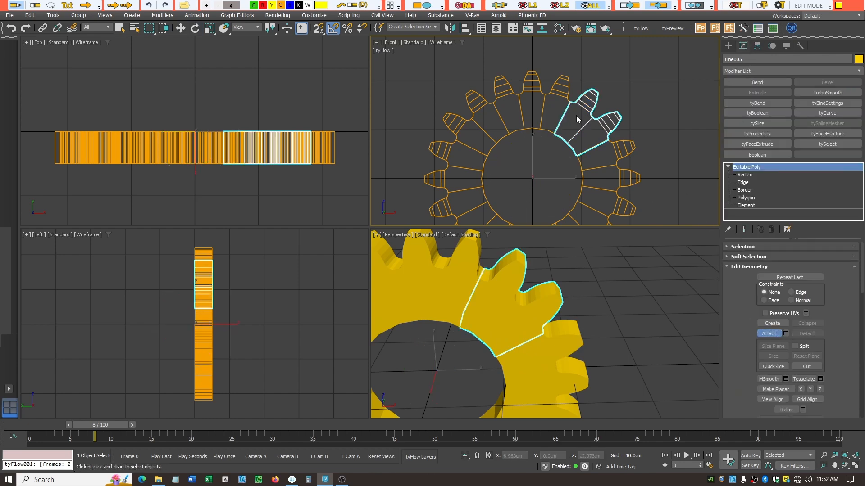
pyautogui.click(562, 110)
pyautogui.click(519, 123)
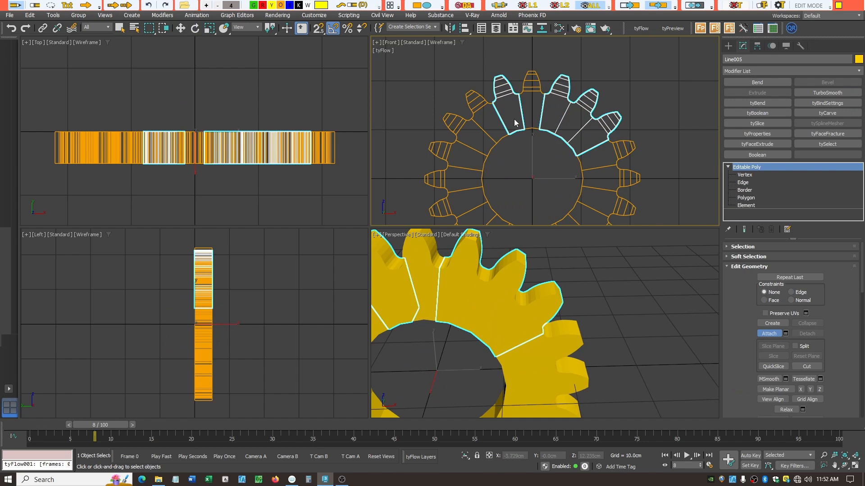
pyautogui.click(527, 121)
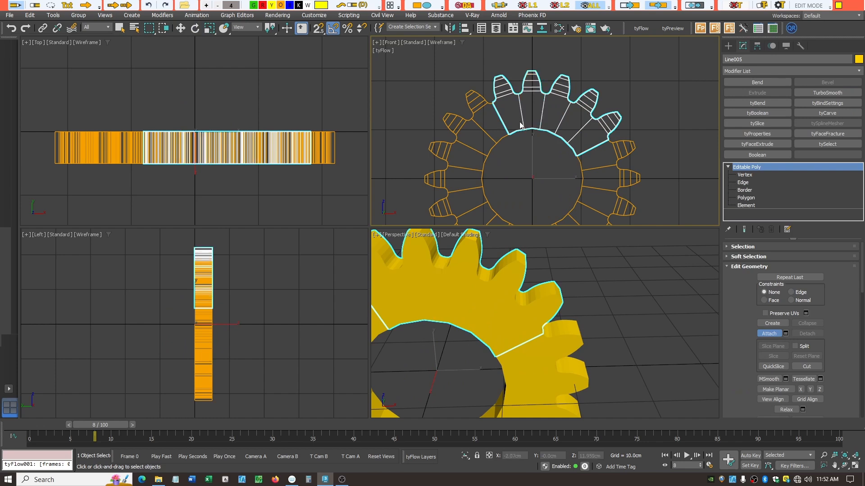
pyautogui.click(480, 110)
pyautogui.click(459, 127)
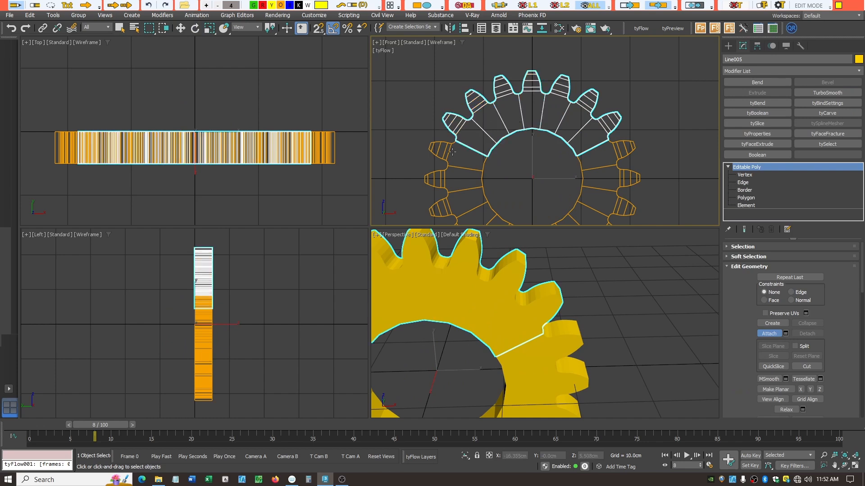
pyautogui.click(452, 152)
pyautogui.click(447, 177)
pyautogui.scroll(-6, 450, 172)
pyautogui.scroll(6, 450, 171)
pyautogui.click(430, 157)
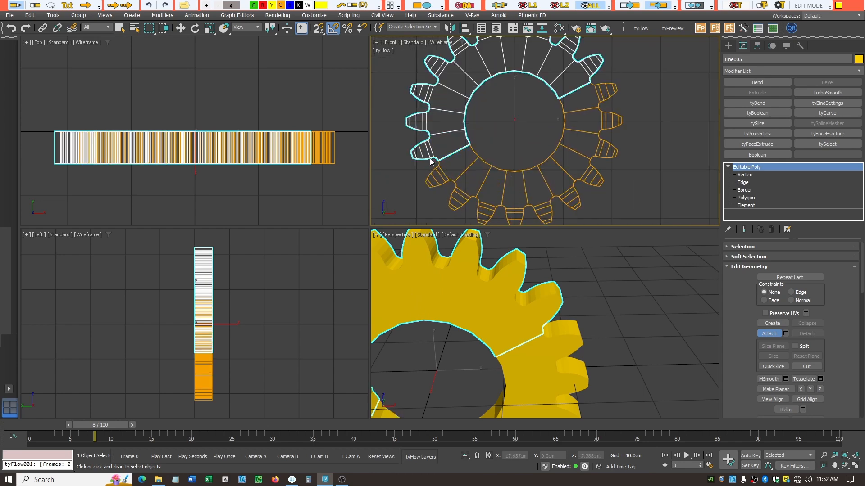
pyautogui.click(441, 178)
pyautogui.click(461, 198)
pyautogui.click(492, 210)
pyautogui.click(515, 211)
pyautogui.click(540, 211)
pyautogui.click(573, 198)
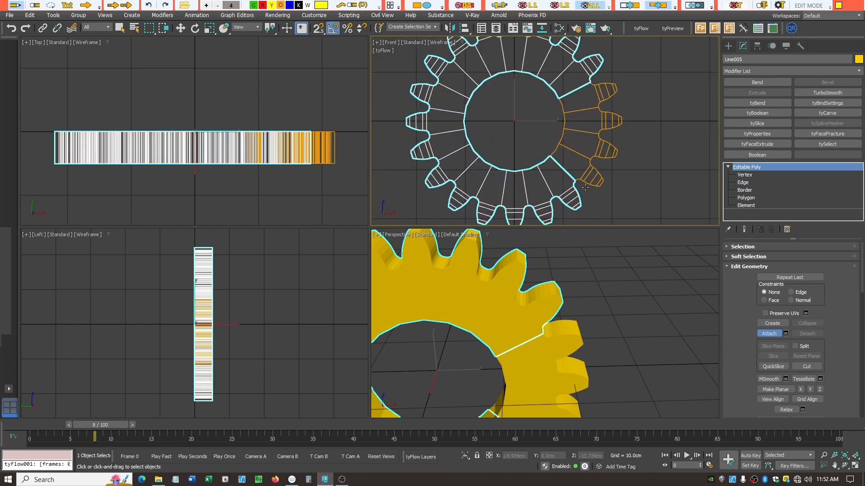
pyautogui.click(587, 181)
pyautogui.click(604, 147)
pyautogui.click(608, 118)
pyautogui.click(612, 93)
pyautogui.press('w')
pyautogui.click(665, 127)
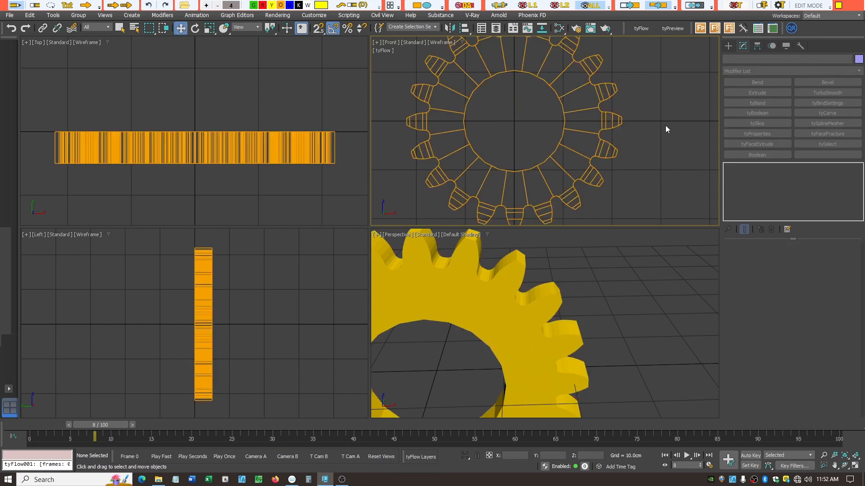
# Inspect the complete gear ring in every viewport and from another angle in perspective
pyautogui.scroll(-2, 665, 127)
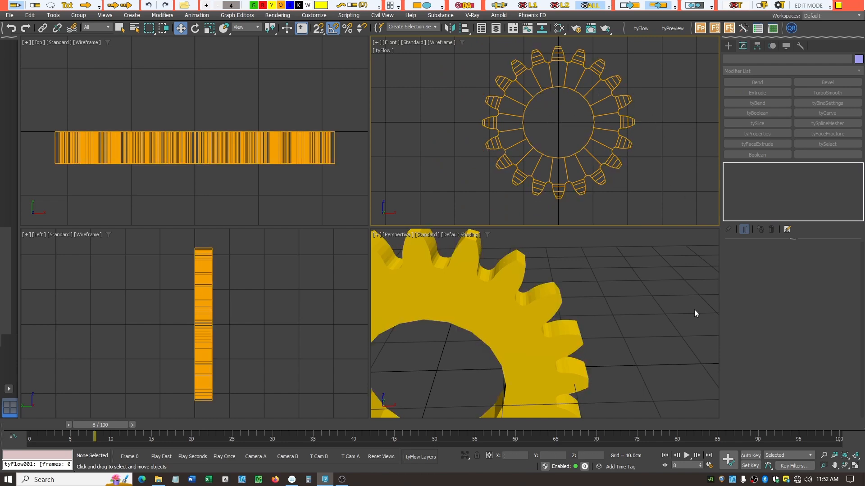
pyautogui.hotkey('ctrl', 'a')
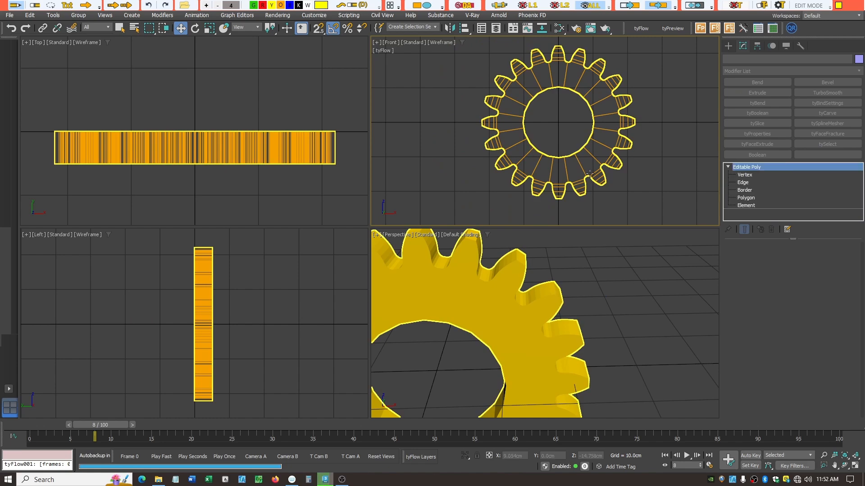
pyautogui.press('z')
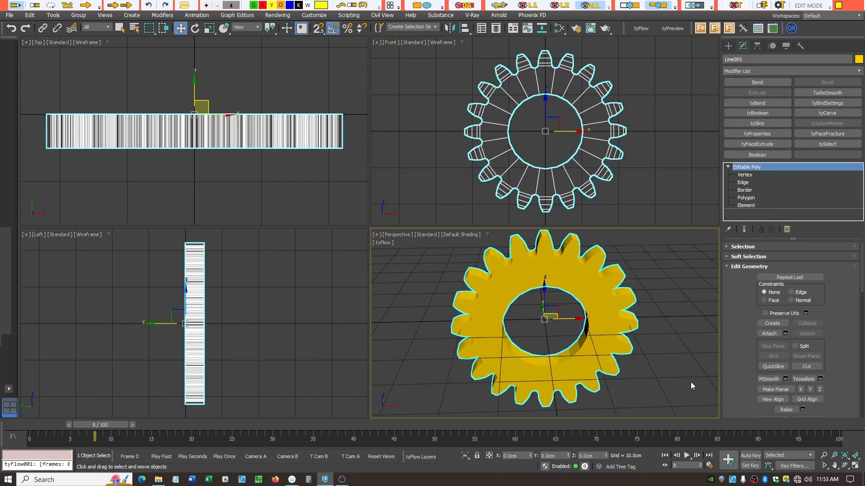
pyautogui.click(691, 381)
pyautogui.click(845, 466)
pyautogui.moveTo(551, 354); pyautogui.dragTo(575, 333)
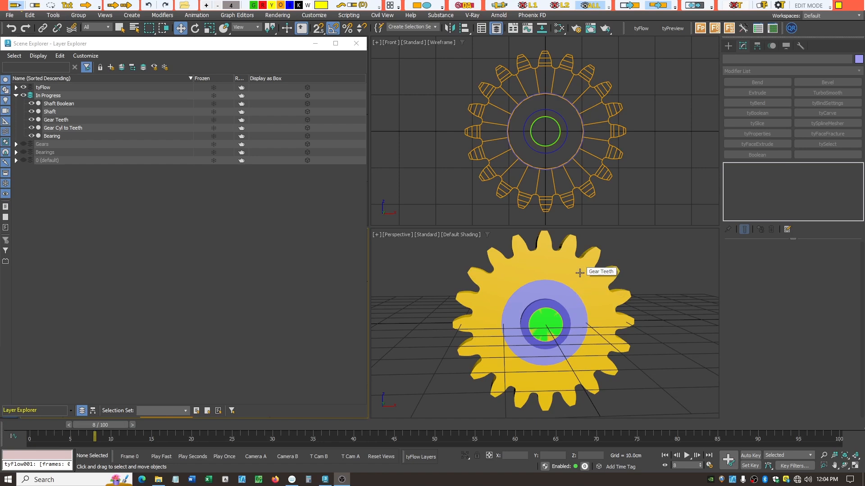
# Review the settings of the Gear Teeth, Gear Cyl to Teeth, Bearing, Shaft and Shaft Boolean objects one after another
pyautogui.click(583, 273)
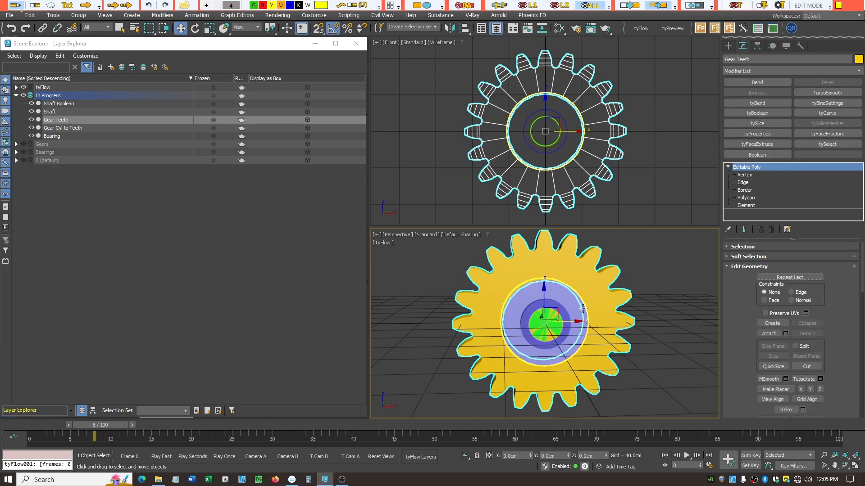
pyautogui.click(587, 308)
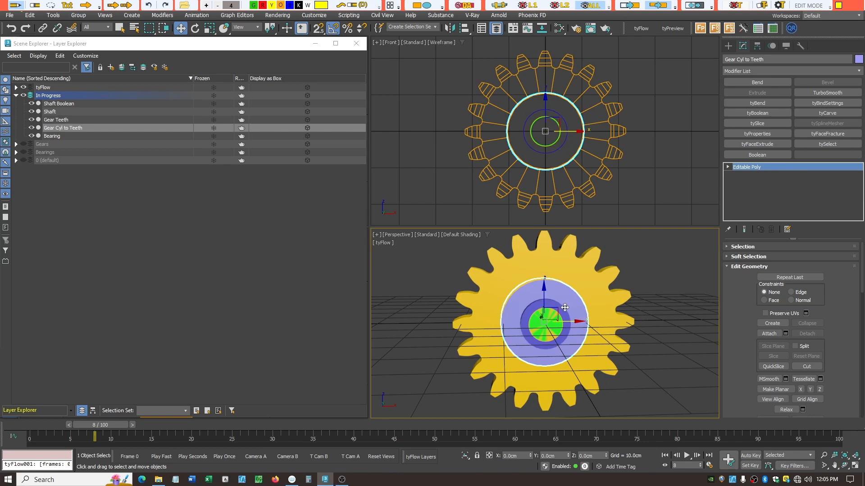
pyautogui.click(562, 311)
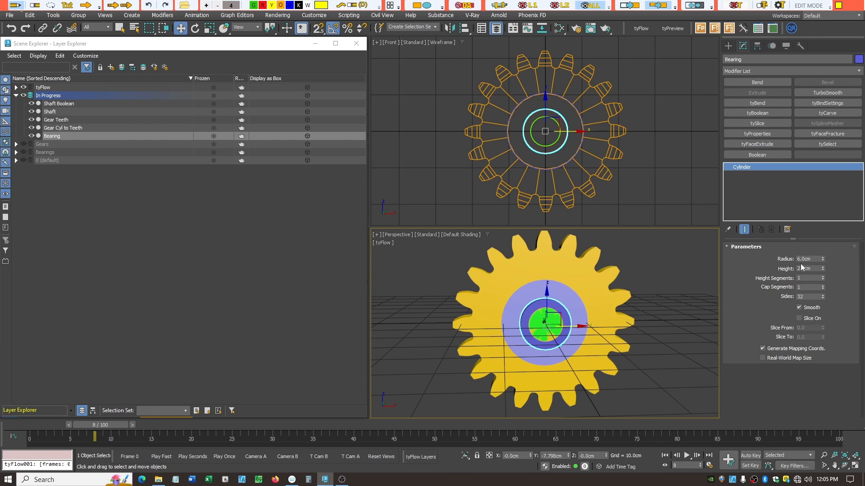
pyautogui.click(536, 321)
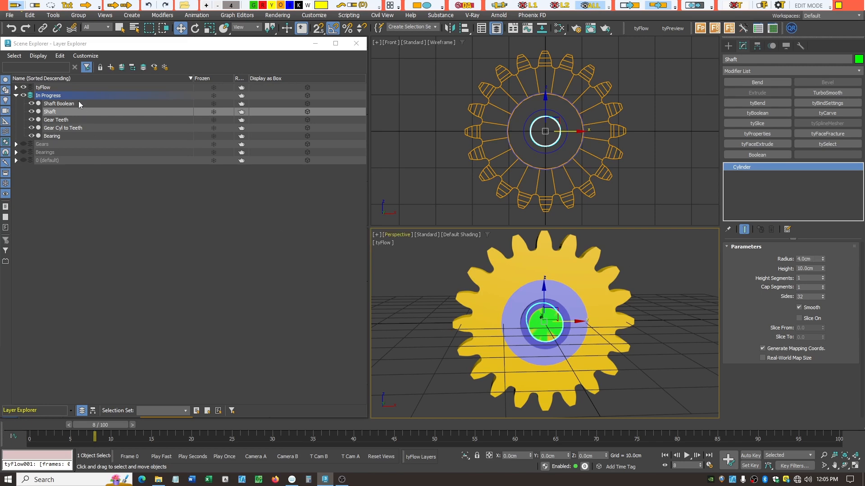
pyautogui.click(64, 104)
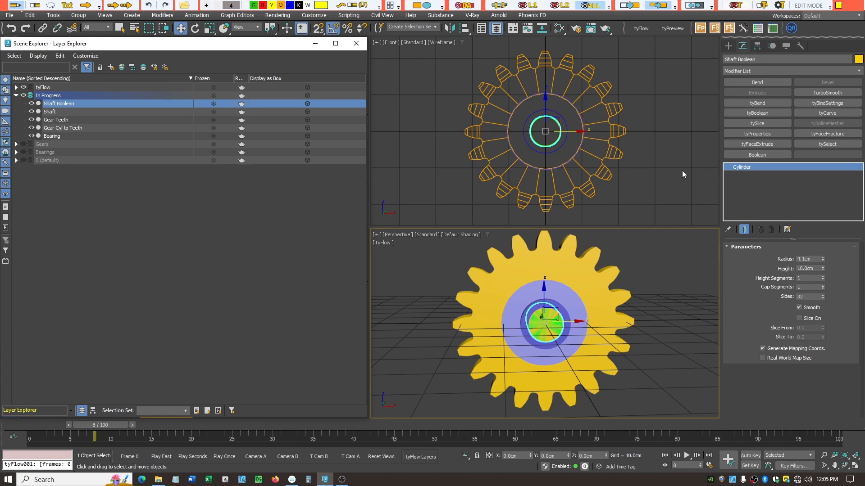
# Examine the clearance between the Shaft and Shaft Boolean outlines up close in the Front view
pyautogui.click(679, 152)
pyautogui.scroll(6, 552, 126)
pyautogui.scroll(8, 589, 142)
pyautogui.scroll(-6, 590, 128)
pyautogui.scroll(6, 581, 133)
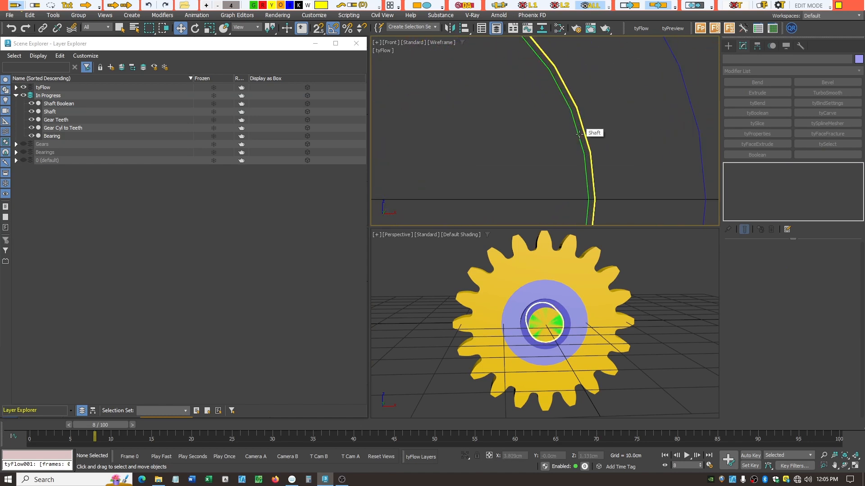
pyautogui.scroll(-6, 580, 134)
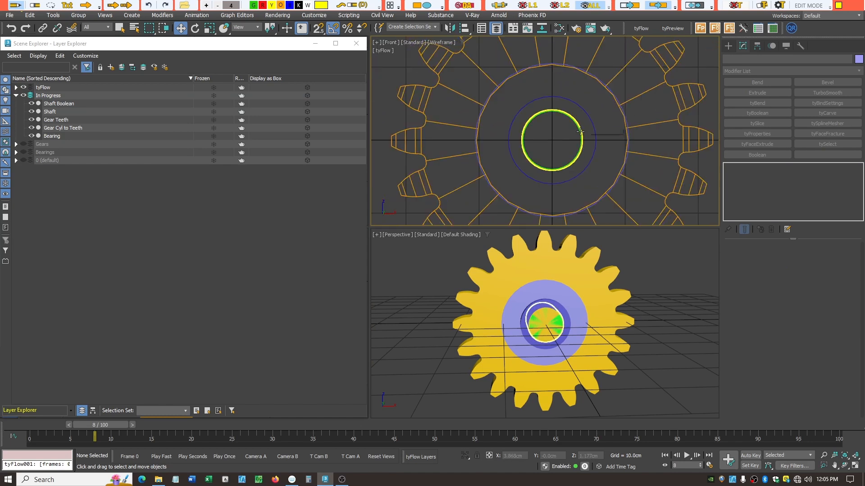
# Attach the Gear Cyl to Teeth cylinder and the Shaft to the Gear Teeth editable poly
pyautogui.scroll(-4, 588, 129)
pyautogui.scroll(2, 589, 129)
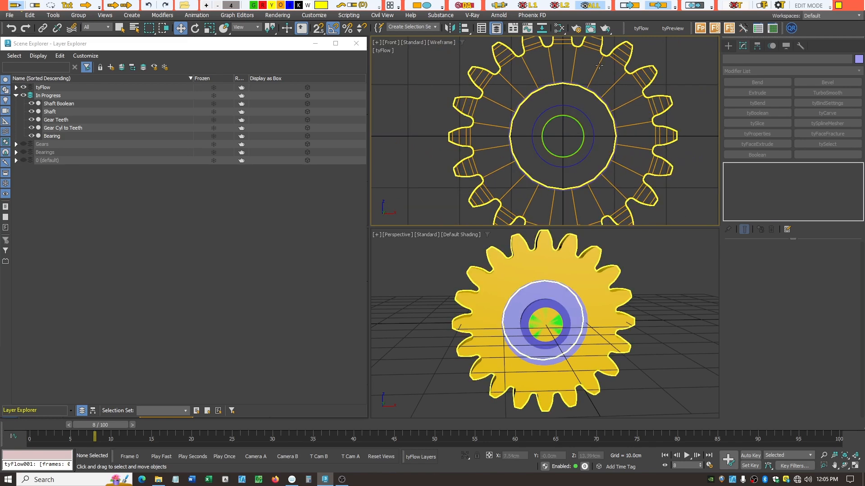
pyautogui.click(576, 136)
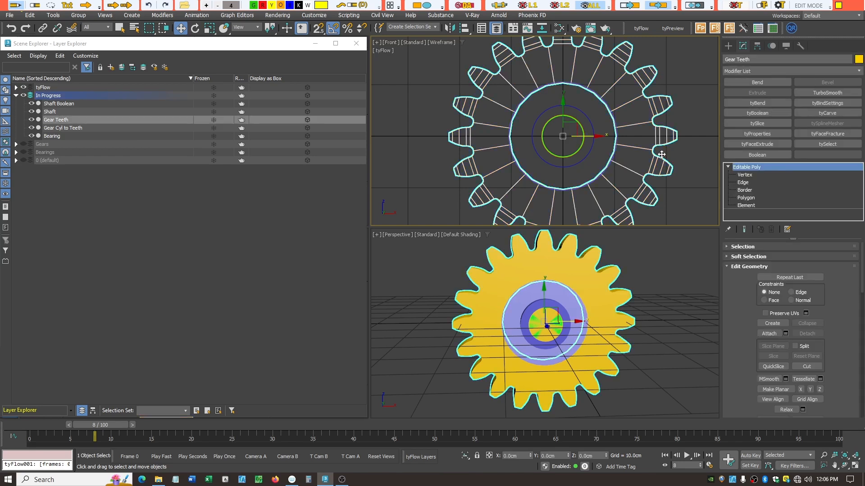
pyautogui.click(771, 333)
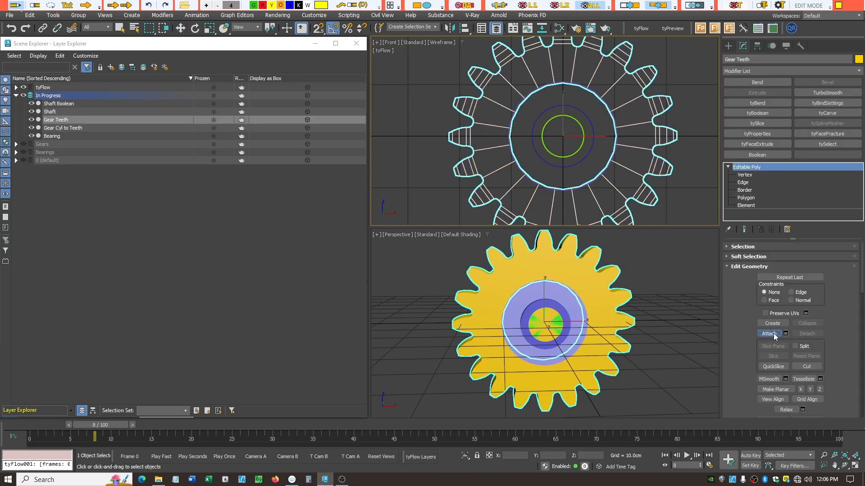
pyautogui.click(612, 145)
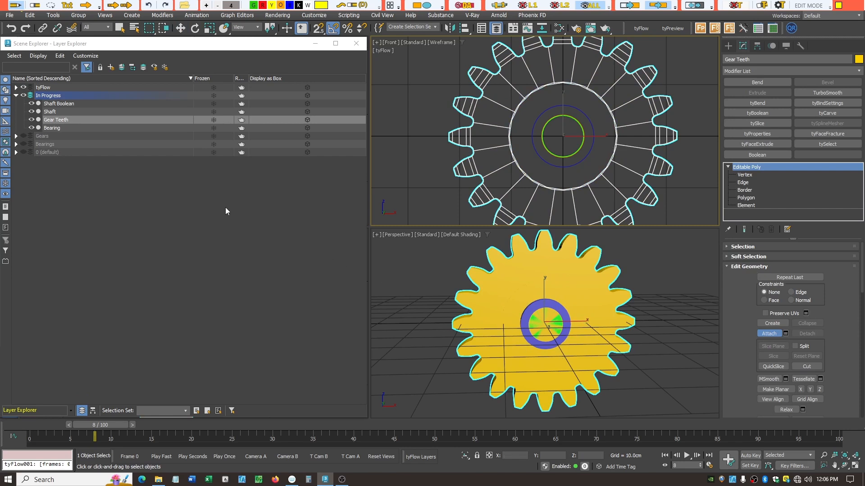
pyautogui.click(49, 111)
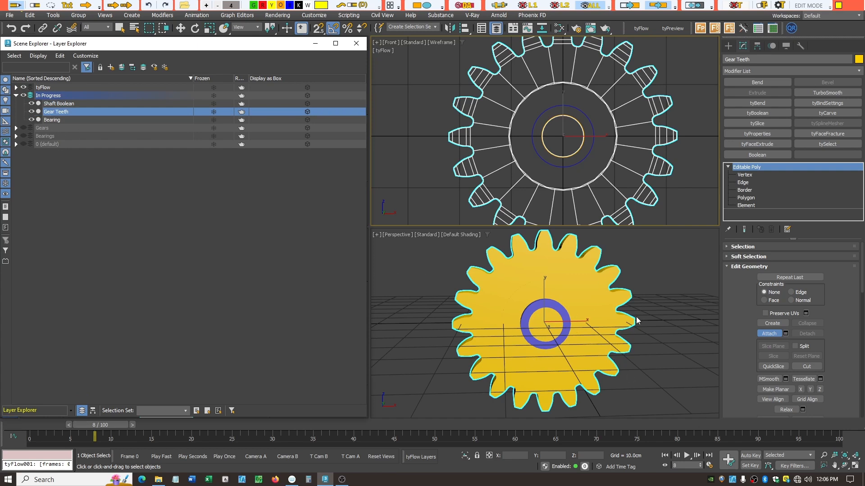
pyautogui.click(773, 333)
# Rename the combined Gear Teeth object as Sprocket and hide it
pyautogui.click(63, 112)
pyautogui.click(63, 112)
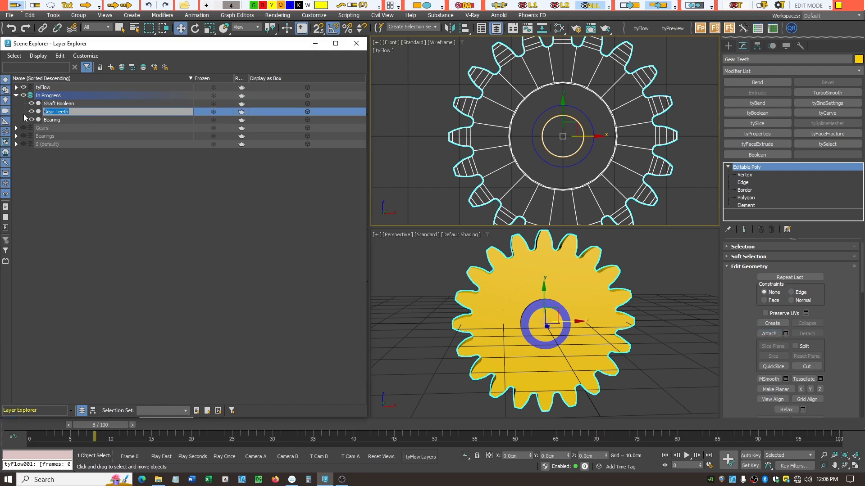
pyautogui.write('S')
pyautogui.press('Return')
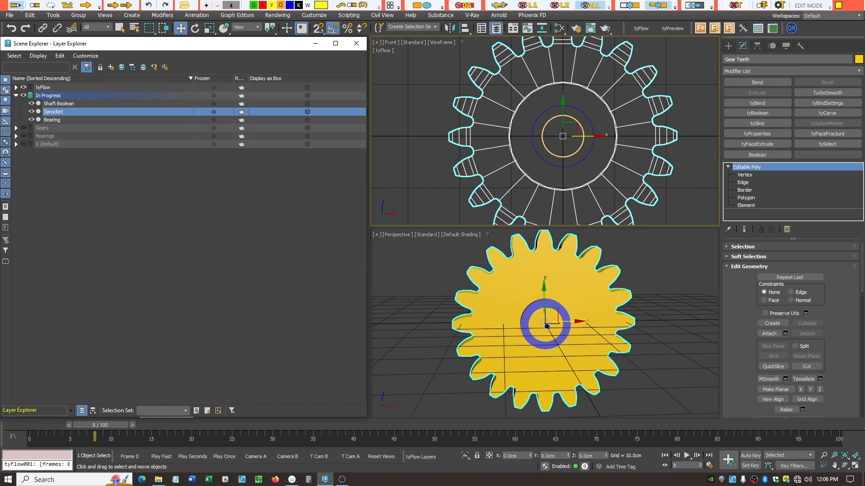
pyautogui.click(31, 112)
pyautogui.click(616, 203)
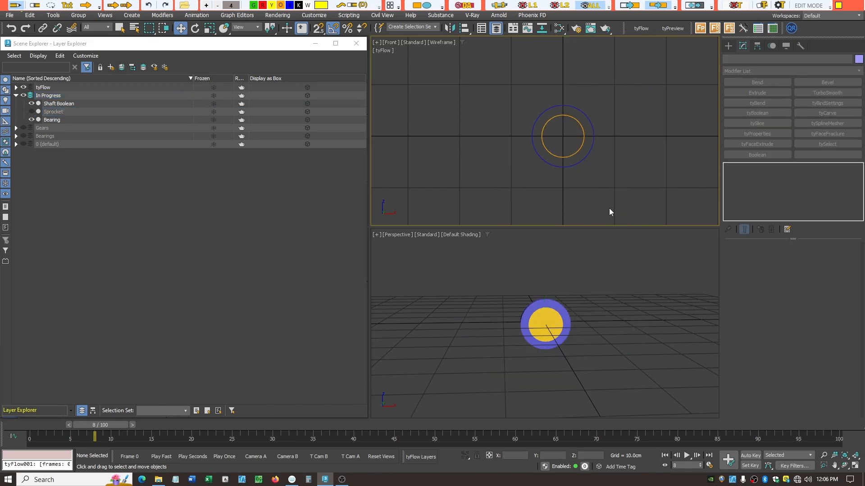
# Subtract the Shaft Boolean cylinder from the Bearing with a Boolean modifier to cut the shaft hole
pyautogui.click(551, 319)
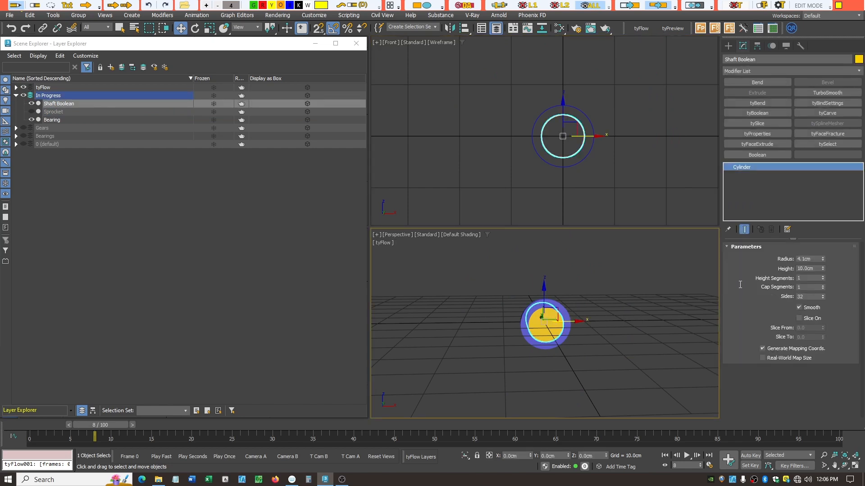
pyautogui.click(845, 465)
pyautogui.moveTo(497, 342); pyautogui.dragTo(522, 350)
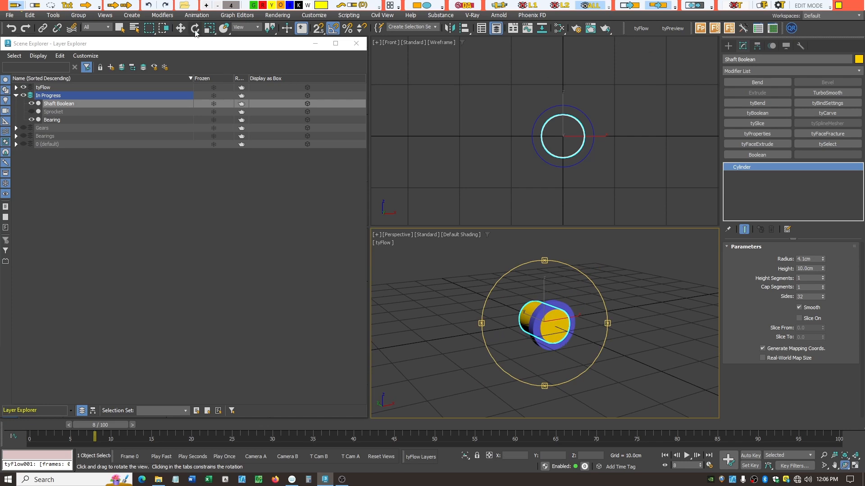
pyautogui.click(120, 28)
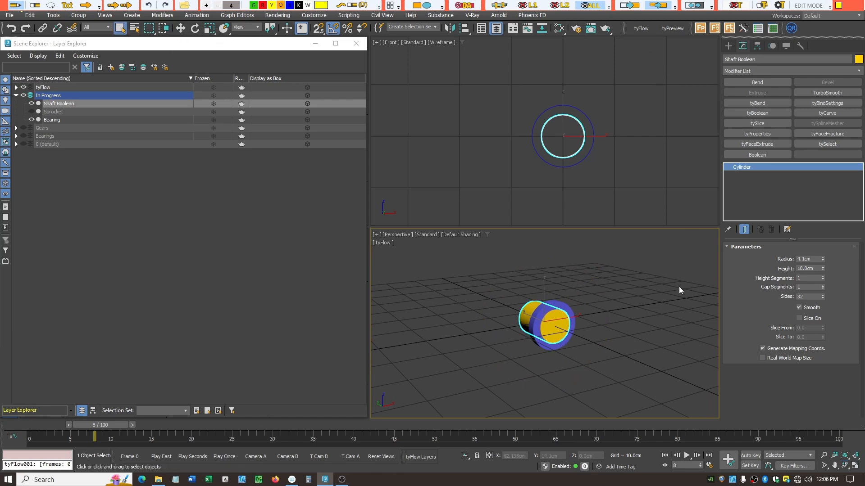
pyautogui.click(569, 300)
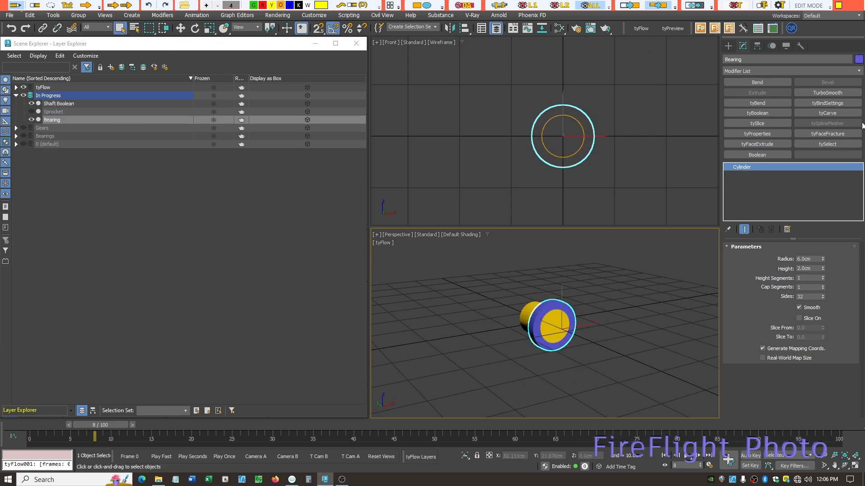
pyautogui.click(757, 154)
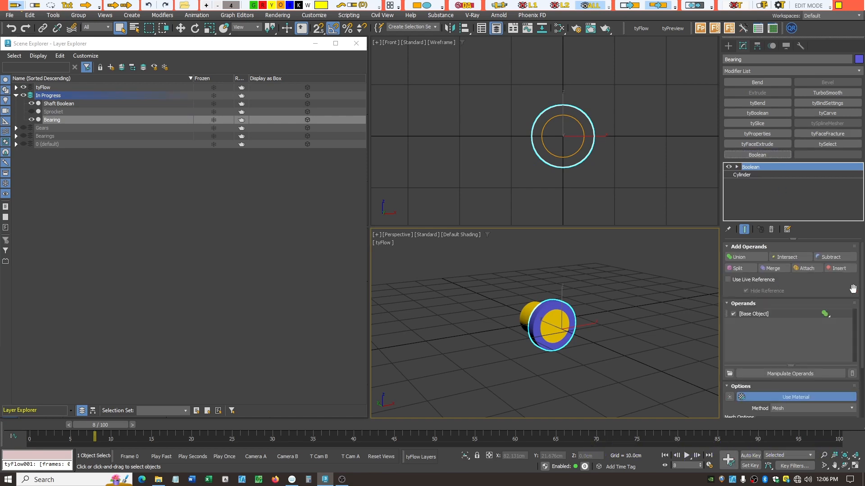
pyautogui.click(840, 258)
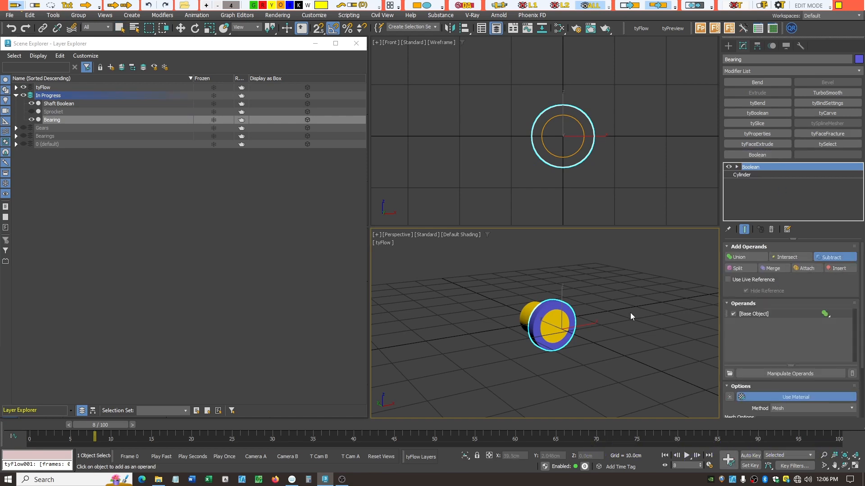
pyautogui.click(525, 318)
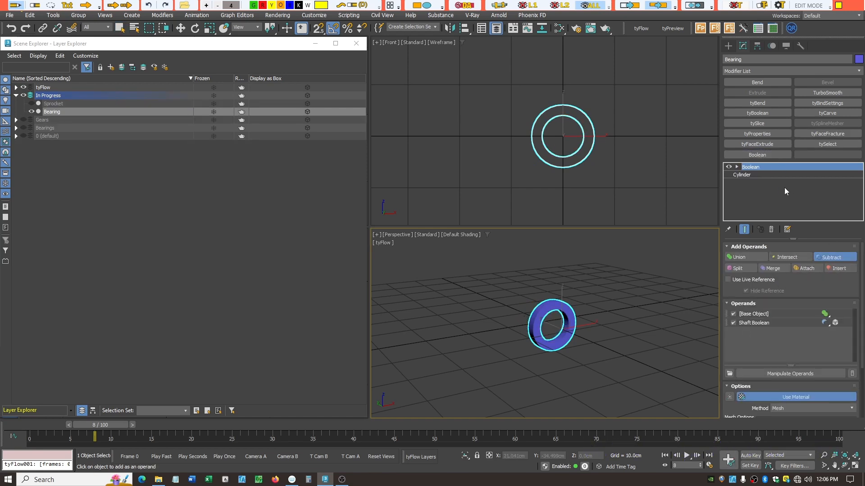
pyautogui.click(835, 257)
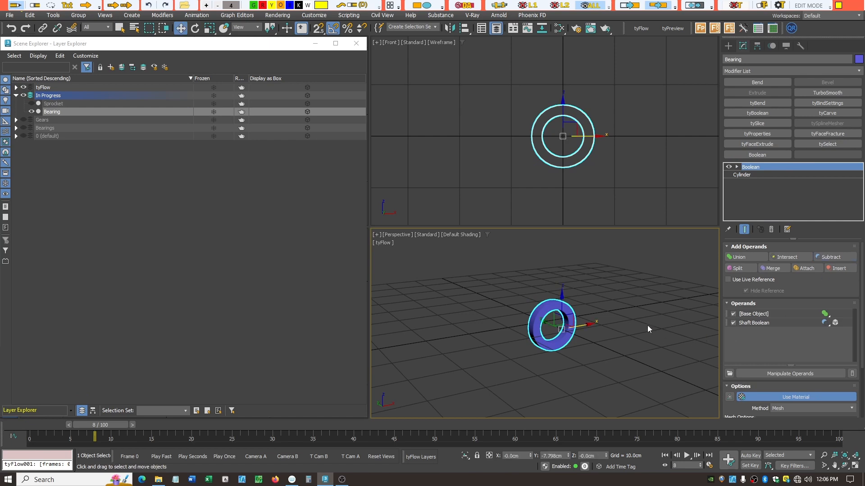
# Convert the Bearing to an editable poly and unhide the Sprocket
pyautogui.rightClick(564, 268)
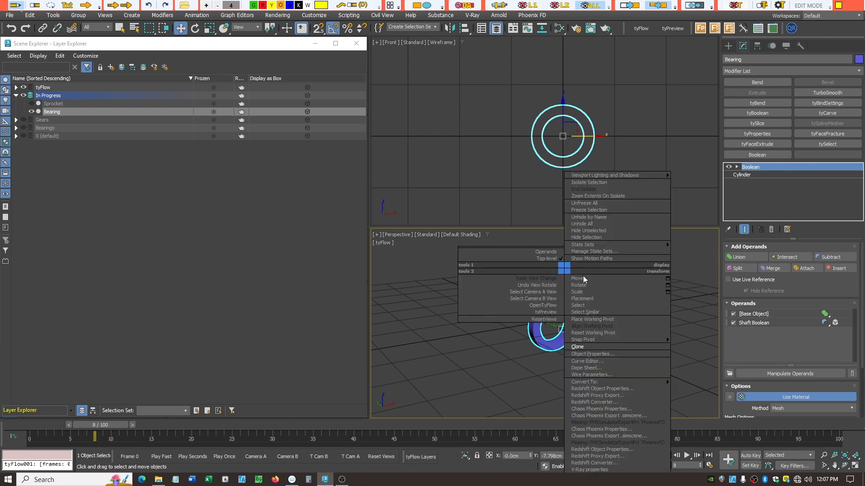
pyautogui.moveTo(611, 382)
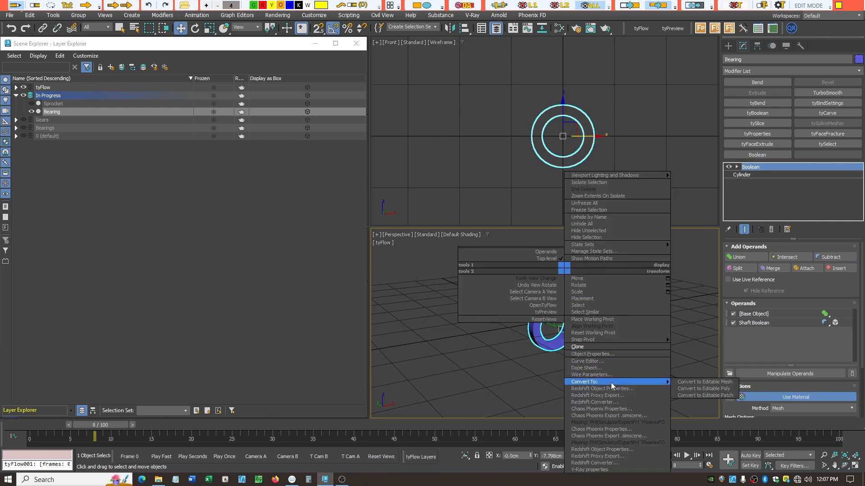
pyautogui.click(690, 390)
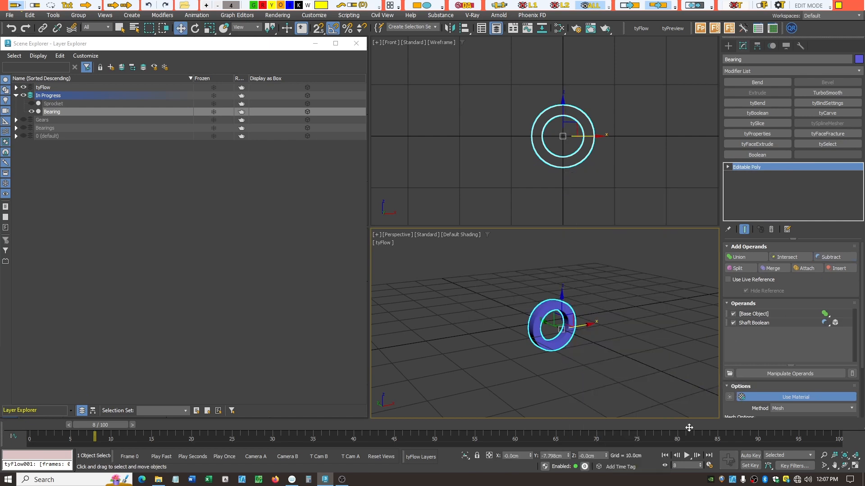
pyautogui.click(32, 103)
pyautogui.click(682, 318)
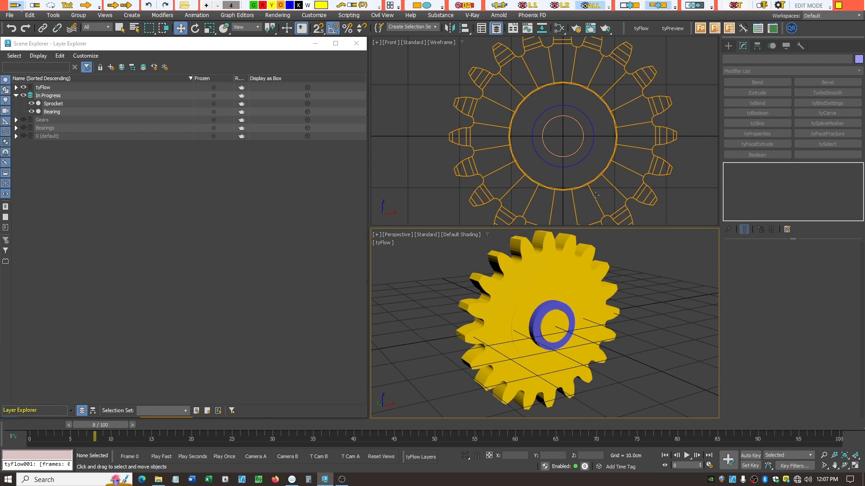
# Copy the Bearing to the opposite face of the Sprocket in the Left view as a single independent copy
pyautogui.click(315, 44)
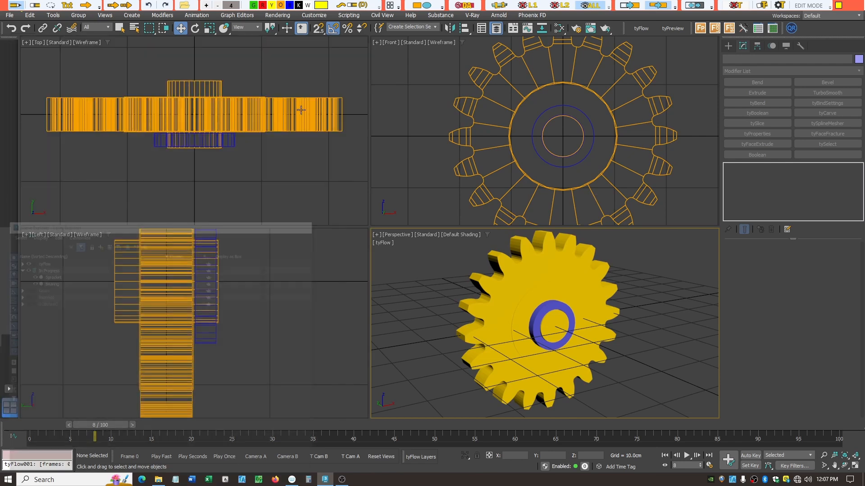
pyautogui.click(212, 340)
pyautogui.keyDown('shift'); pyautogui.moveTo(280, 283); pyautogui.dragTo(204, 299); pyautogui.keyUp('shift')
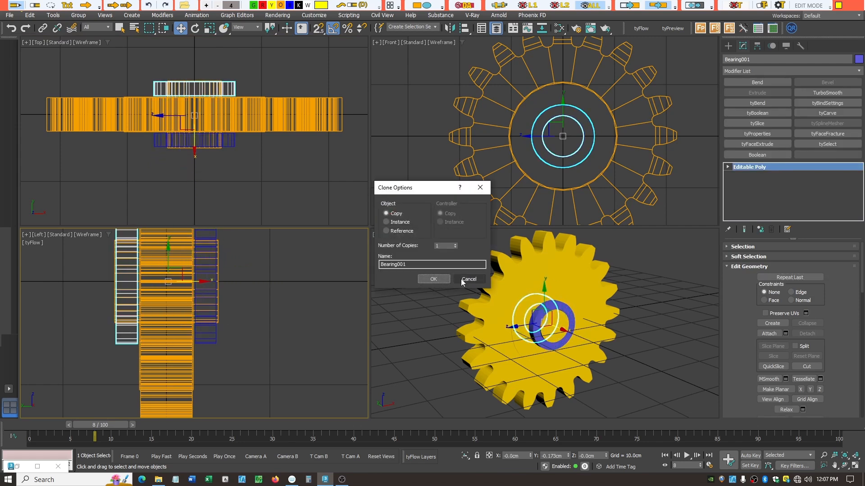
pyautogui.click(432, 279)
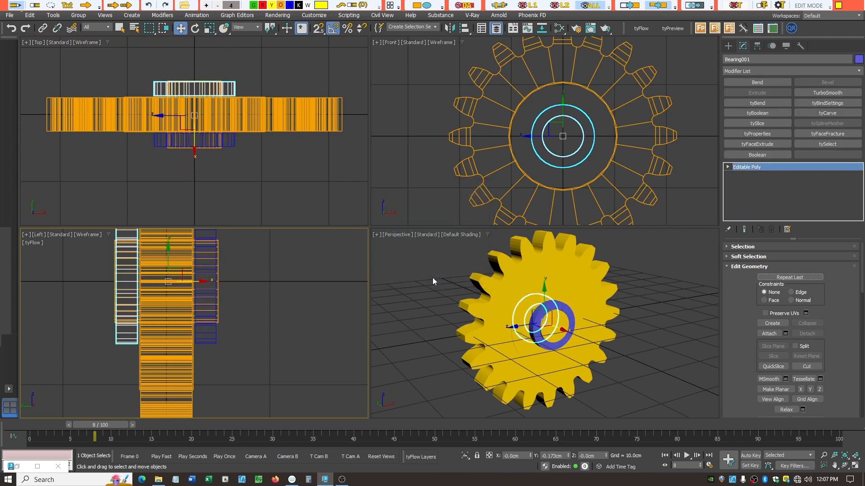
pyautogui.click(566, 257)
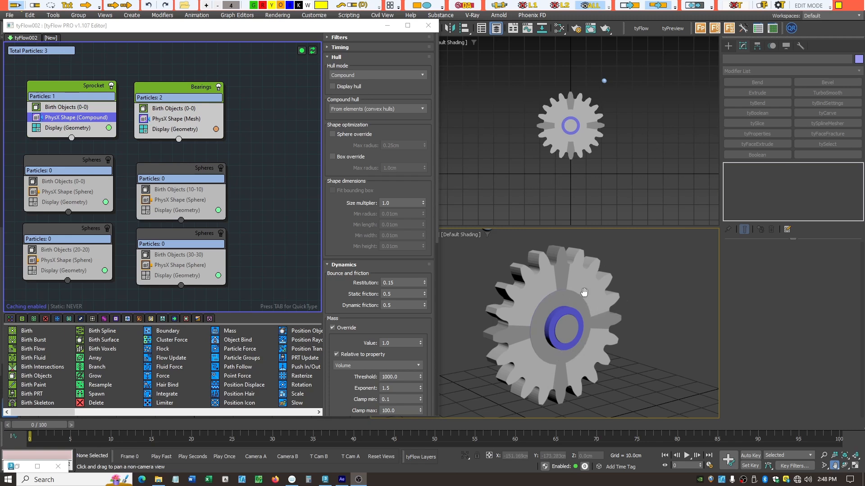
# Review the node graph of the gear's multi/sub-object material and the Birth Objects settings of the Sprocket event in tyFlow
pyautogui.click(560, 29)
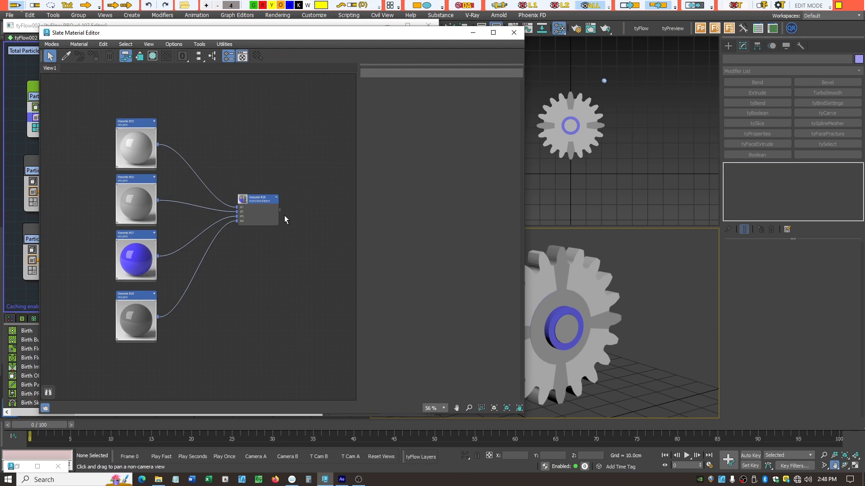
pyautogui.click(514, 34)
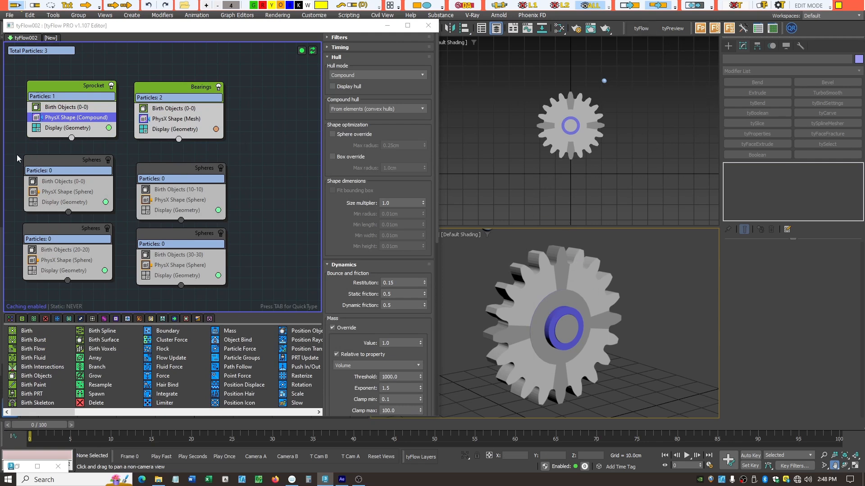
pyautogui.click(73, 109)
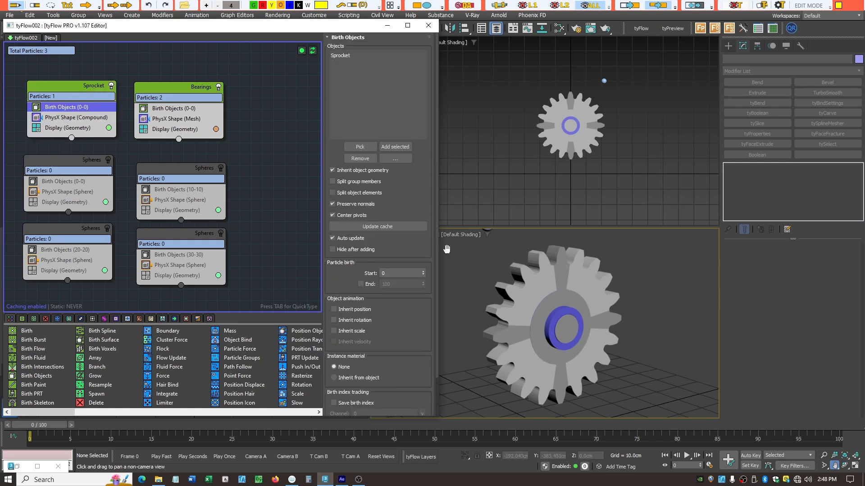
# Display the compound hull of the Sprocket event's PhysX Shape and examine the hull pieces up close in the viewports
pyautogui.click(90, 118)
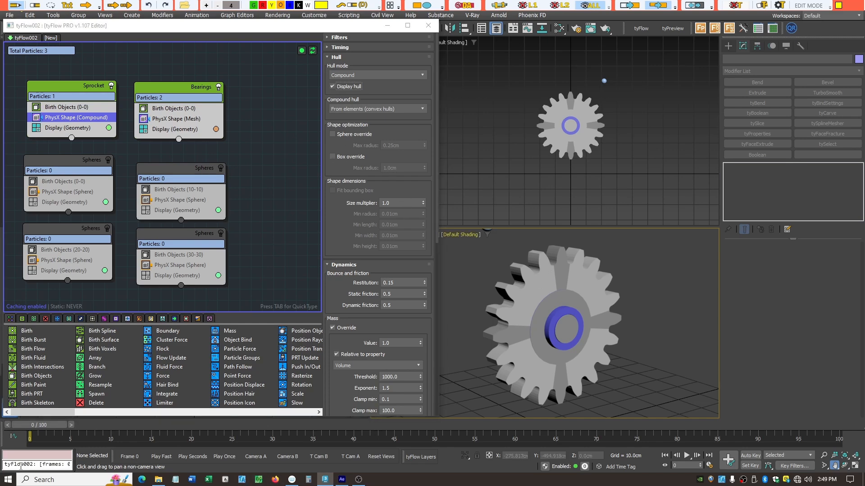
pyautogui.click(37, 467)
pyautogui.click(433, 458)
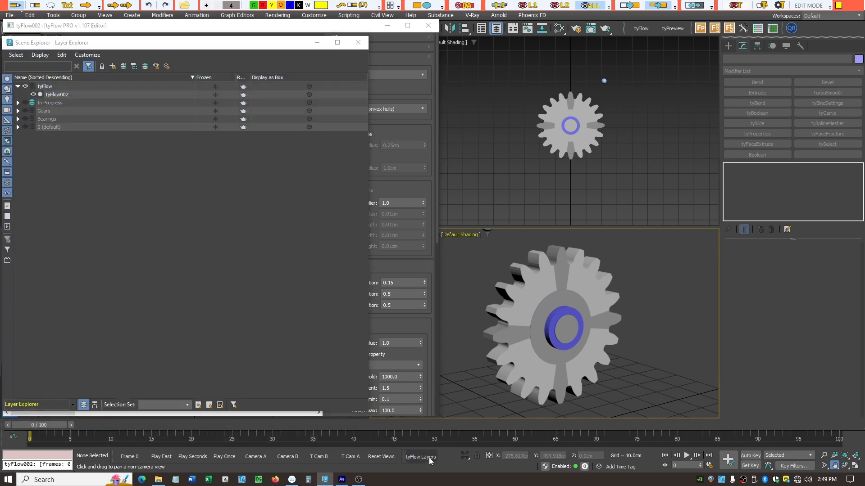
pyautogui.click(324, 44)
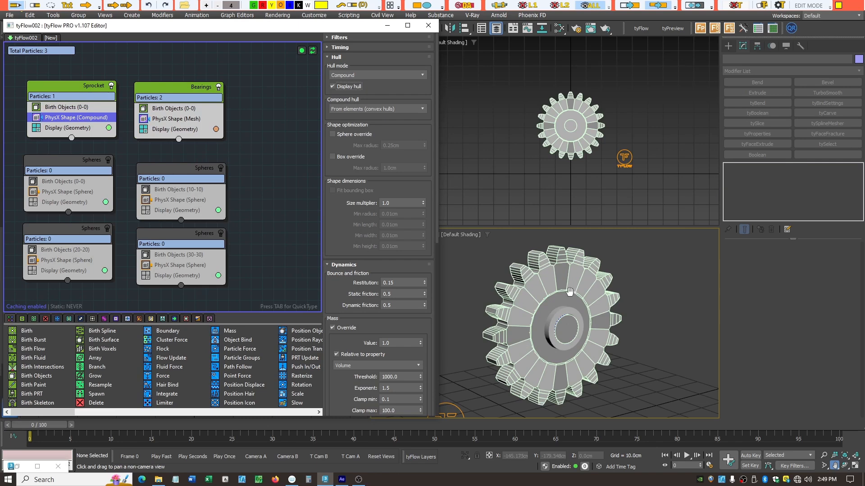
pyautogui.scroll(5, 585, 114)
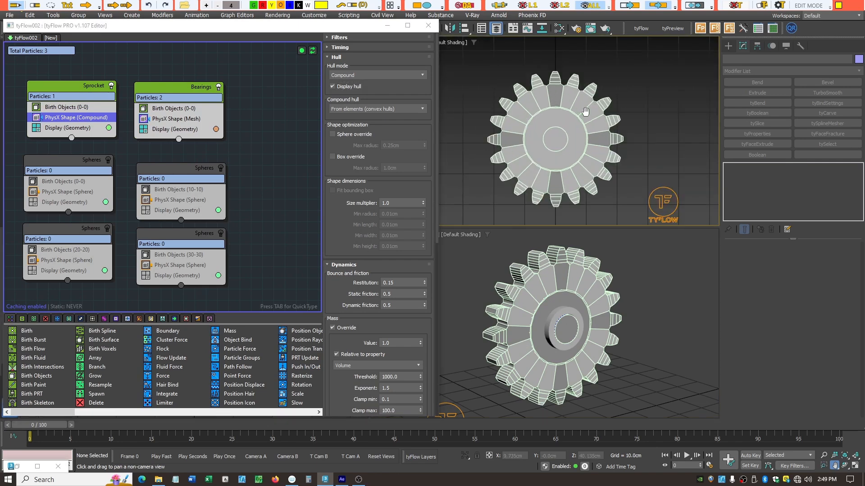
pyautogui.scroll(4, 555, 57)
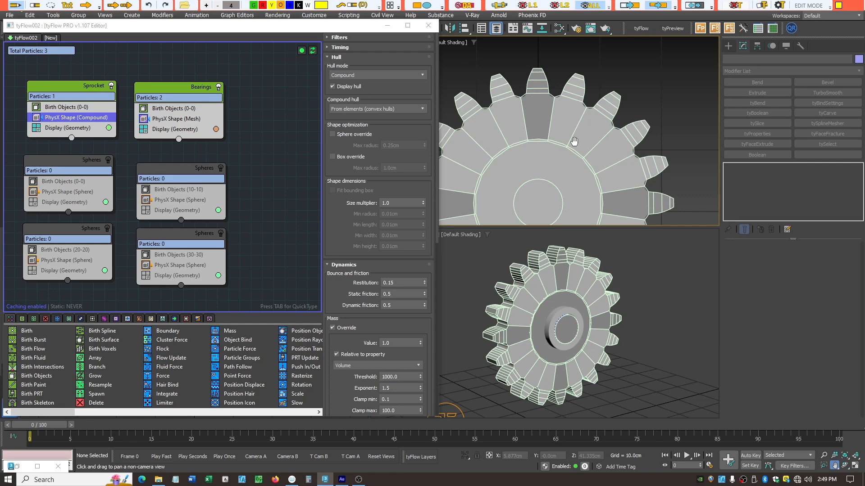
# Review the Bearings event's Birth Objects list and its PhysX Shape hull mode, friction and mass settings
pyautogui.click(181, 110)
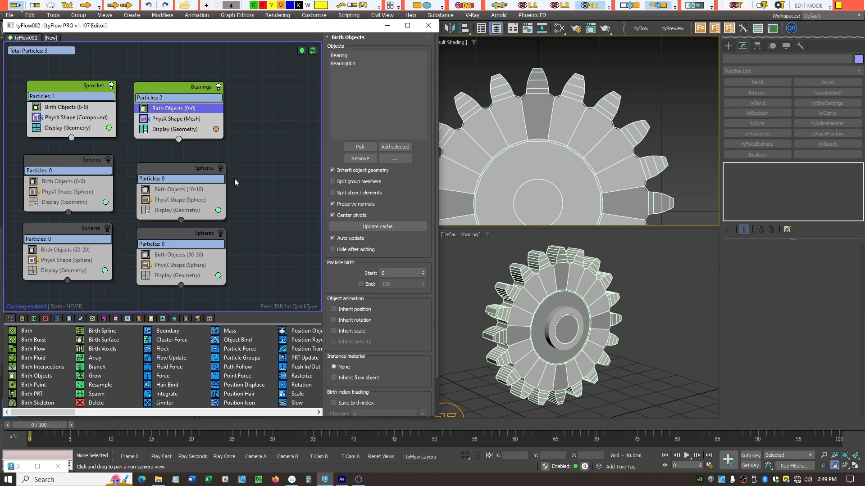
pyautogui.click(176, 119)
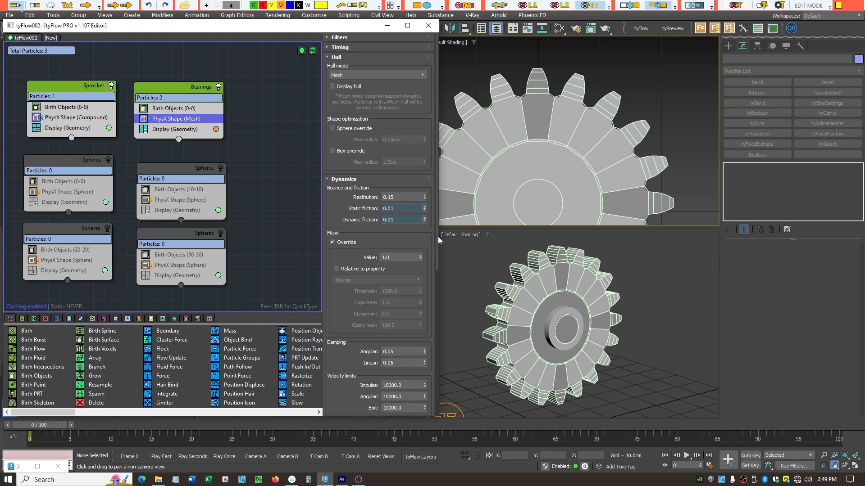
pyautogui.click(400, 208)
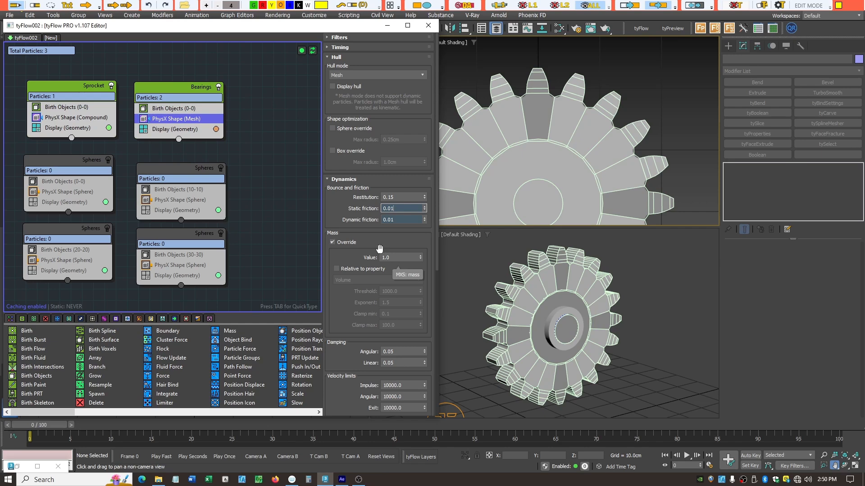
# Select the four disabled Spheres events, and scrub the timeline to frame 73 and back to check the sprocket's motion
pyautogui.moveTo(251, 156); pyautogui.dragTo(27, 296)
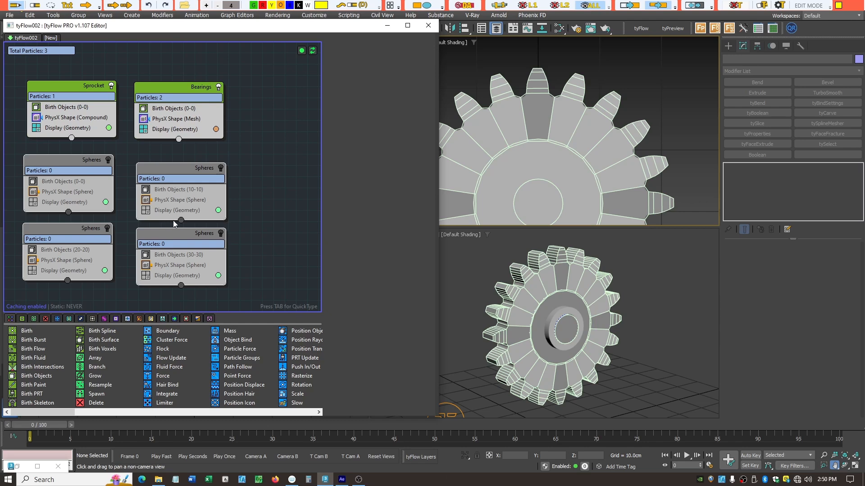
pyautogui.moveTo(48, 426); pyautogui.dragTo(613, 395)
pyautogui.moveTo(588, 287); pyautogui.dragTo(588, 288, button='middle')
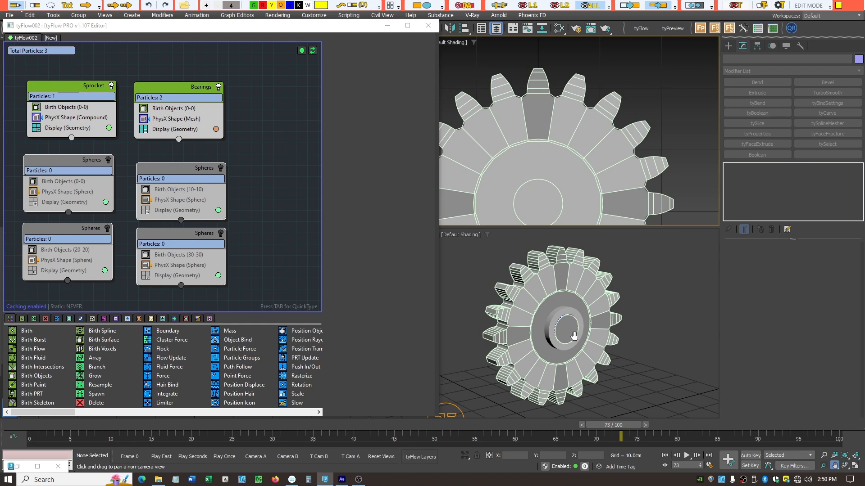
pyautogui.moveTo(626, 427); pyautogui.dragTo(59, 419)
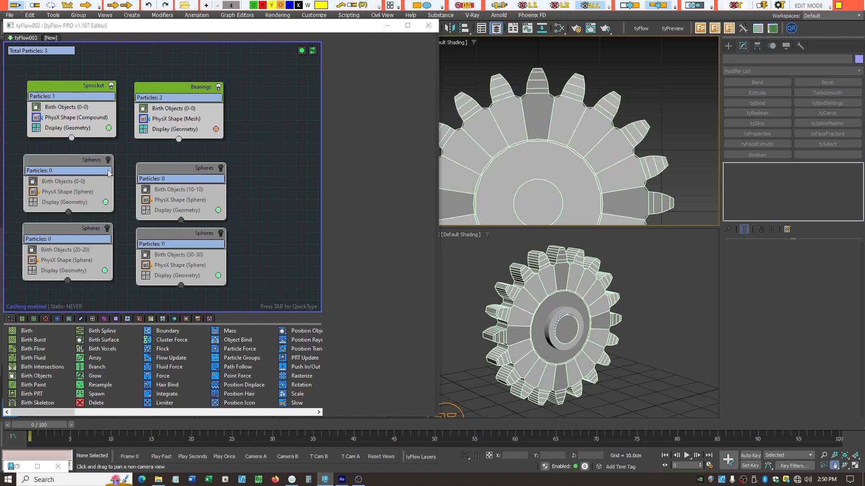
# Enable all four Spheres events in the tyFlow graph
pyautogui.click(108, 160)
pyautogui.click(107, 228)
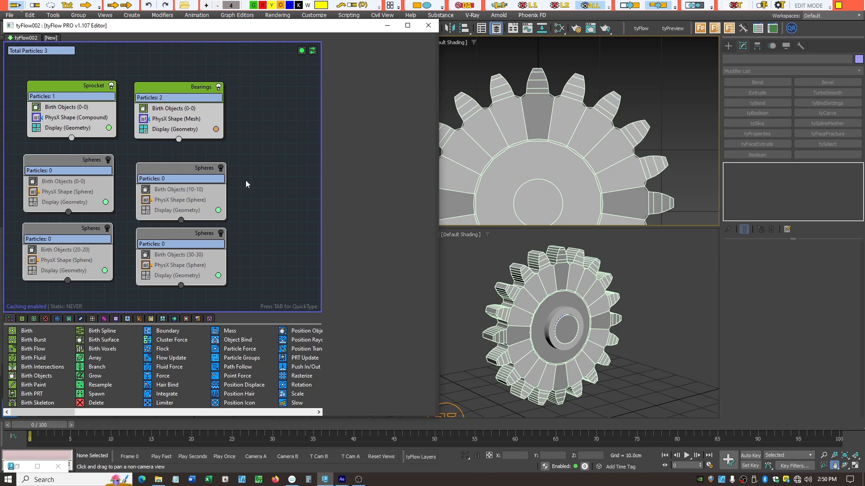
pyautogui.click(108, 160)
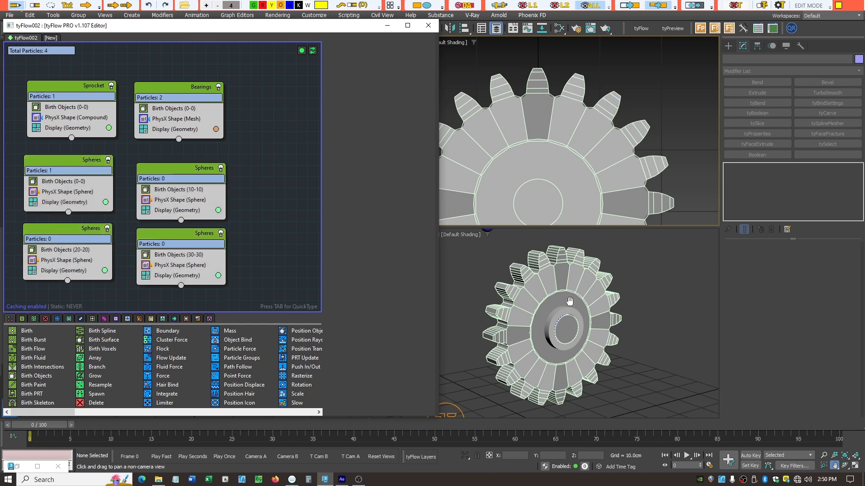
# Play the simulation with the spheres striking the sprocket and watch it in the perspective viewport from a face-on angle
pyautogui.moveTo(54, 423); pyautogui.dragTo(456, 483)
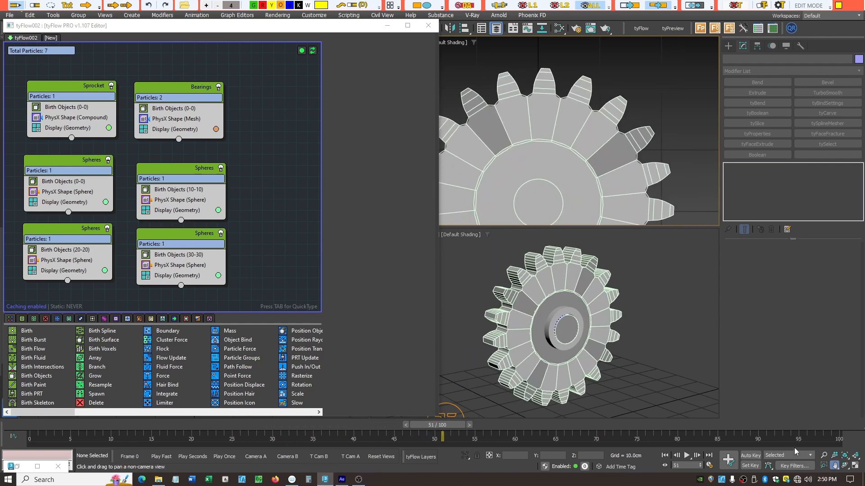
pyautogui.click(687, 455)
pyautogui.click(654, 355)
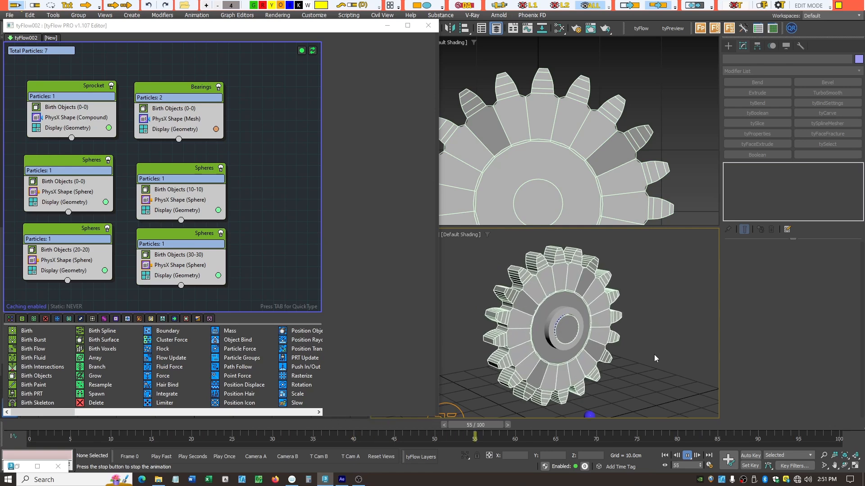
pyautogui.click(845, 466)
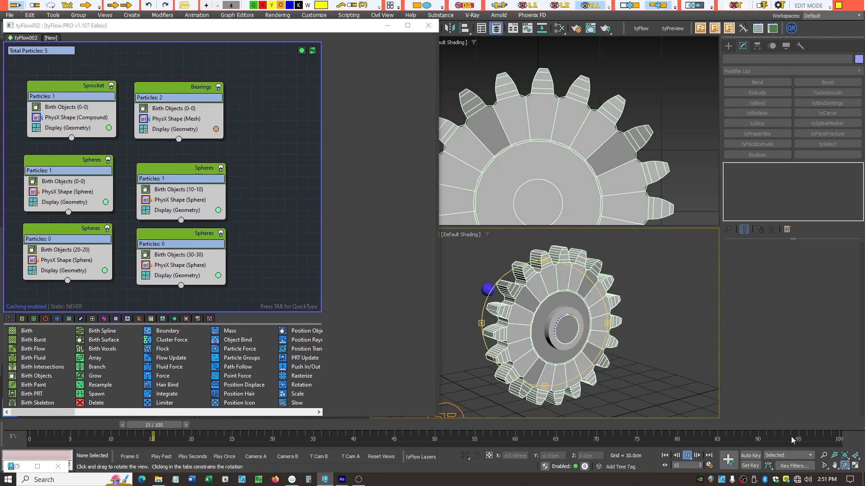
pyautogui.moveTo(605, 341); pyautogui.dragTo(568, 331)
pyautogui.click(834, 466)
pyautogui.moveTo(622, 359); pyautogui.dragTo(662, 353)
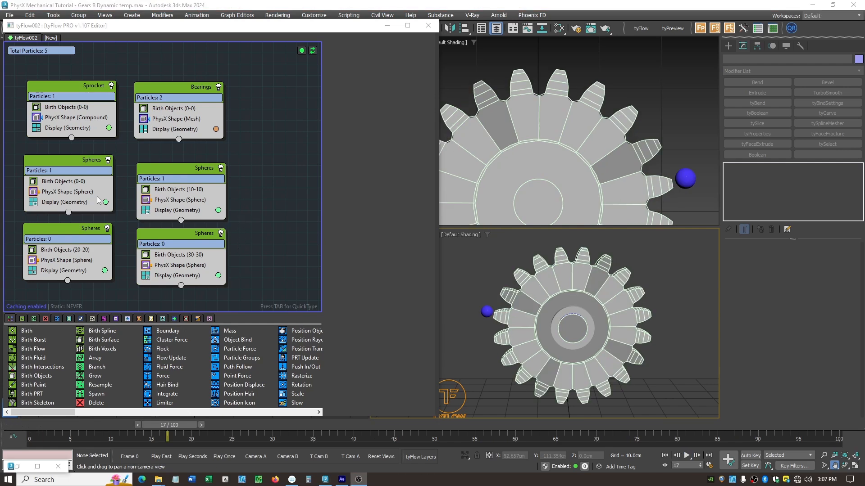
# Review the PhysX Shape settings of the Spheres event born at frame 0, including its friction and mass override
pyautogui.click(71, 193)
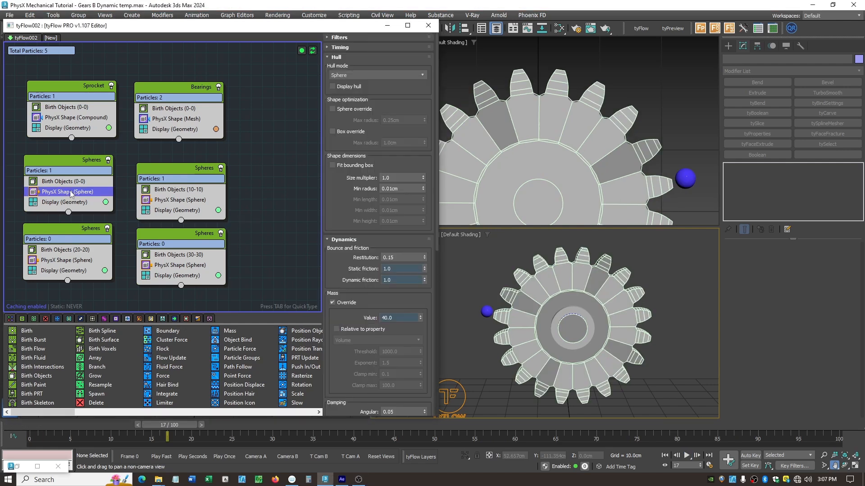
pyautogui.doubleClick(399, 318)
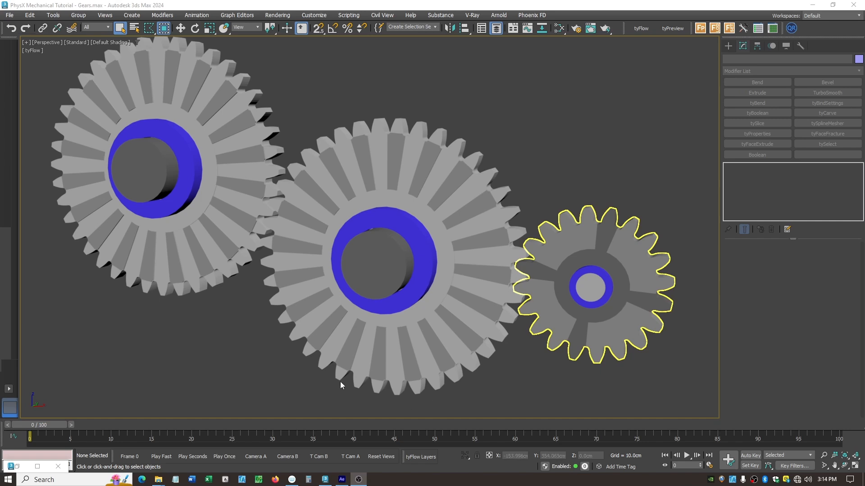
# Scrub through the three-gear animation in the Gears scene and inspect the small 20-tooth sprocket's keyframes
pyautogui.moveTo(46, 428); pyautogui.dragTo(854, 484)
pyautogui.moveTo(828, 424); pyautogui.dragTo(57, 420)
pyautogui.click(624, 335)
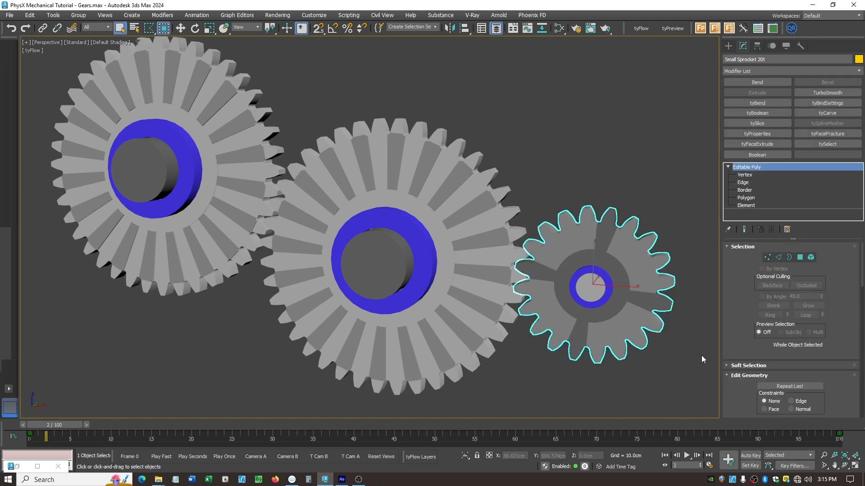
pyautogui.moveTo(64, 431); pyautogui.dragTo(42, 429)
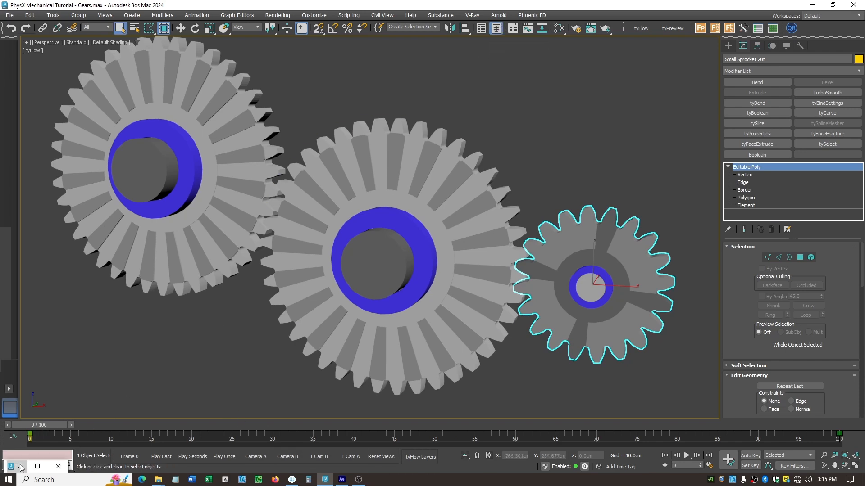
# Open the Layer Explorer, show only the tyFlow layer, and open the tyFlow editor for the gear scene
pyautogui.click(37, 467)
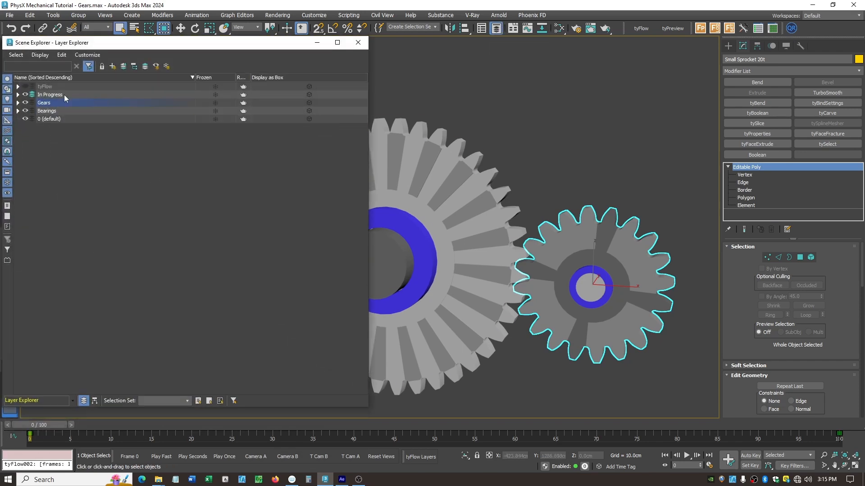
pyautogui.click(426, 458)
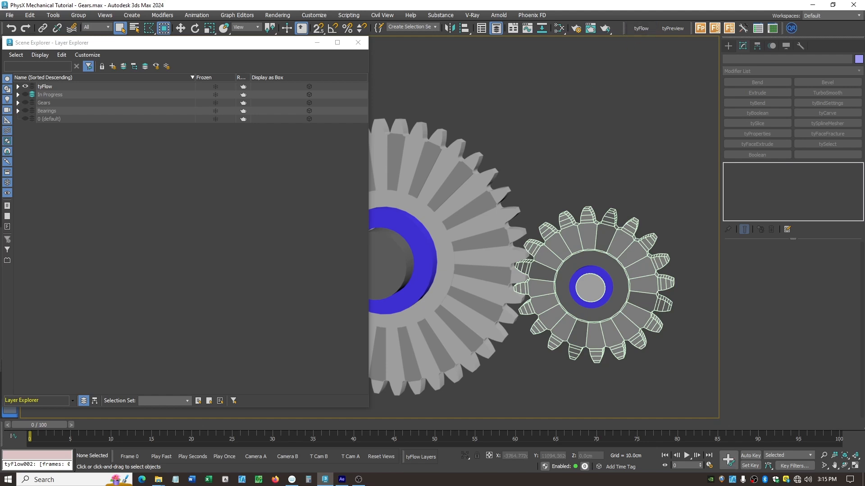
pyautogui.moveTo(0, 94); pyautogui.dragTo(185, 58)
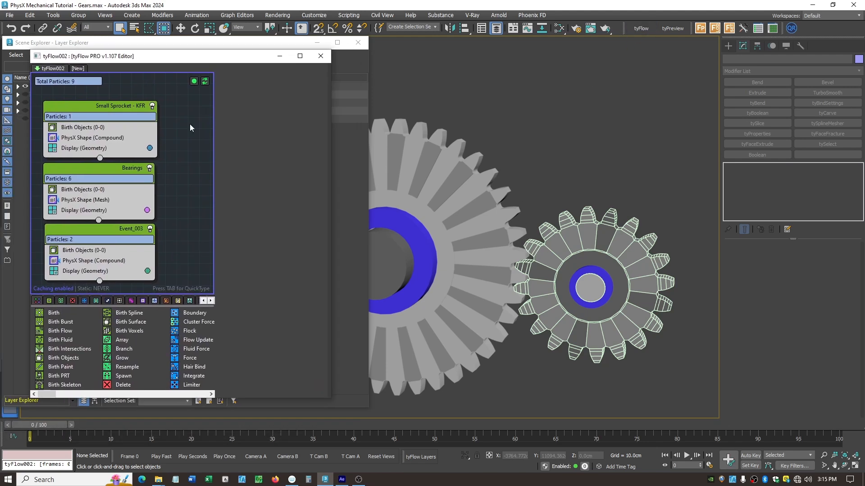
# Check the Birth Objects list of Event_003 and rename the event Large Sprockets - Dynamic
pyautogui.click(105, 172)
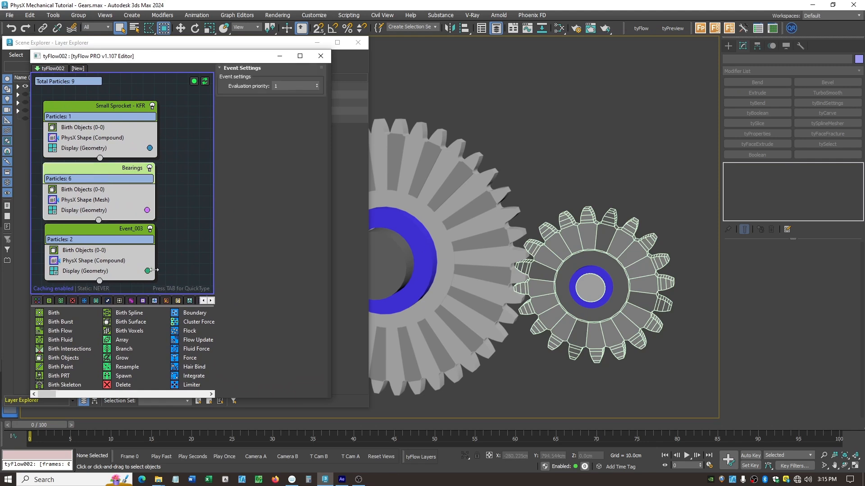
pyautogui.click(124, 231)
pyautogui.click(105, 251)
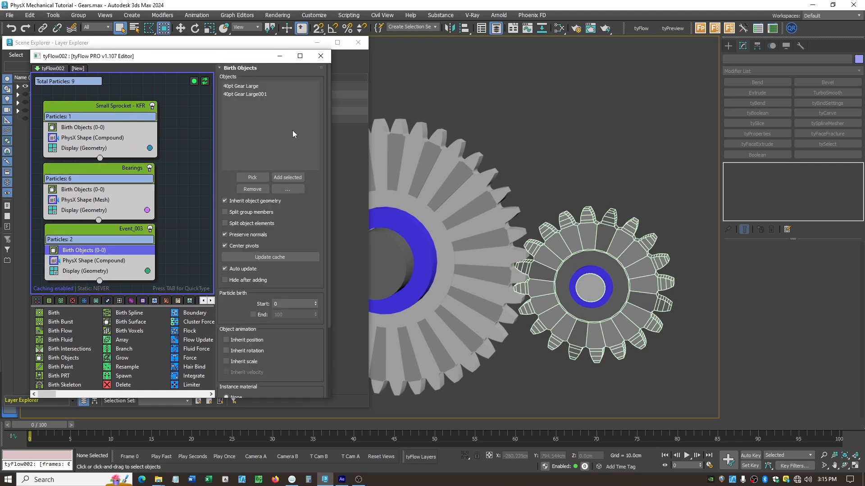
pyautogui.rightClick(131, 228)
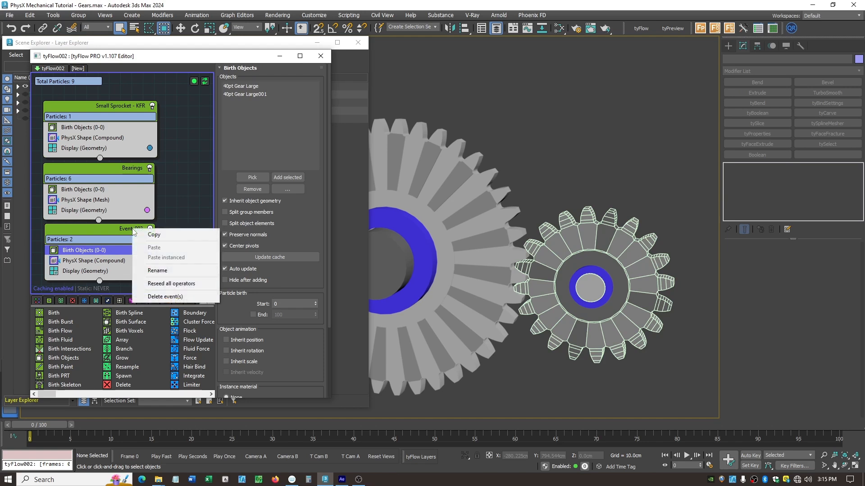
pyautogui.click(158, 269)
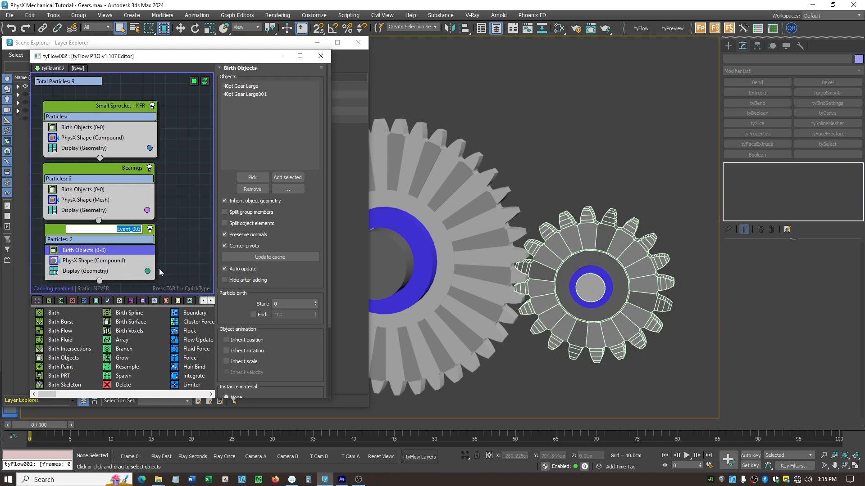
pyautogui.write('Large Sprockets - Dynamic')
# Review the Small Sprocket - KFR event's birth settings and turn off the hull display in its PhysX Shape
pyautogui.click(130, 107)
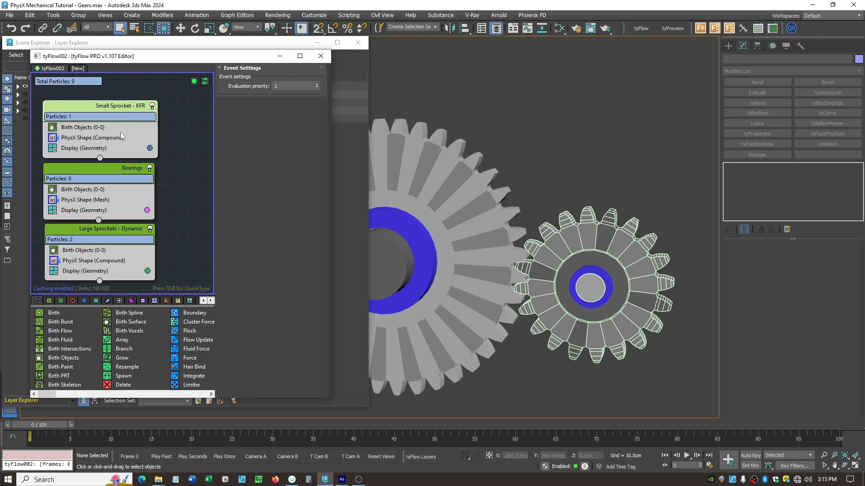
pyautogui.click(94, 127)
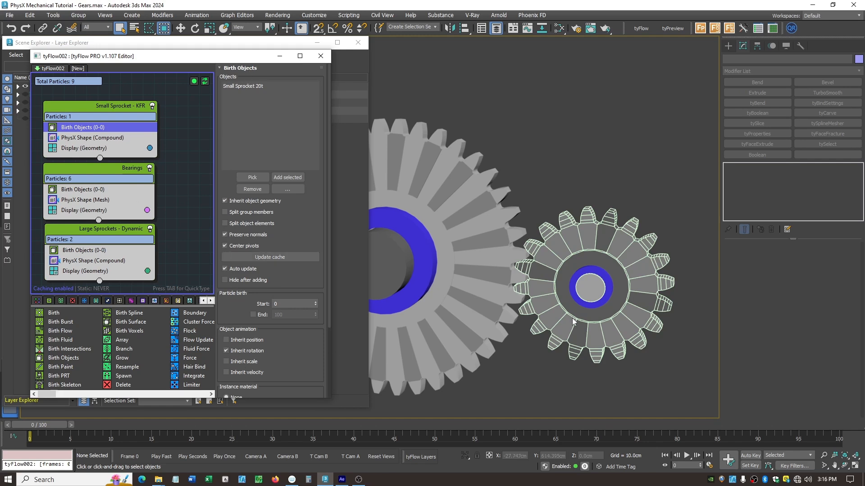
pyautogui.click(102, 141)
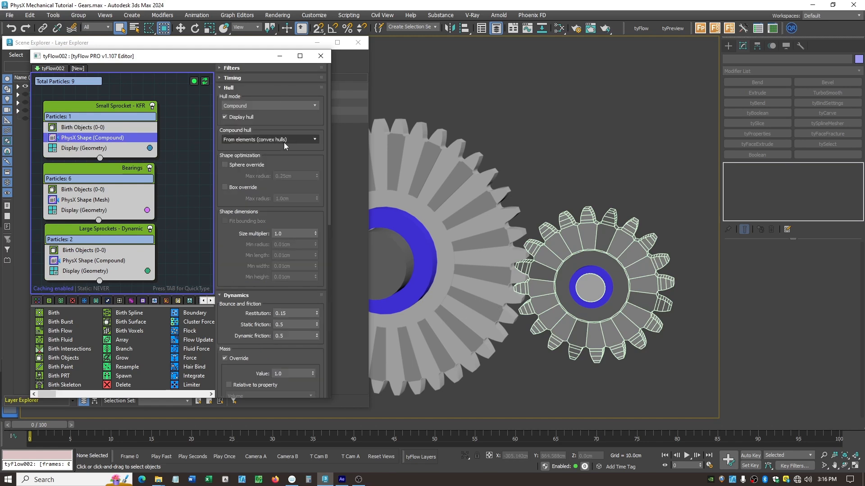
pyautogui.click(225, 118)
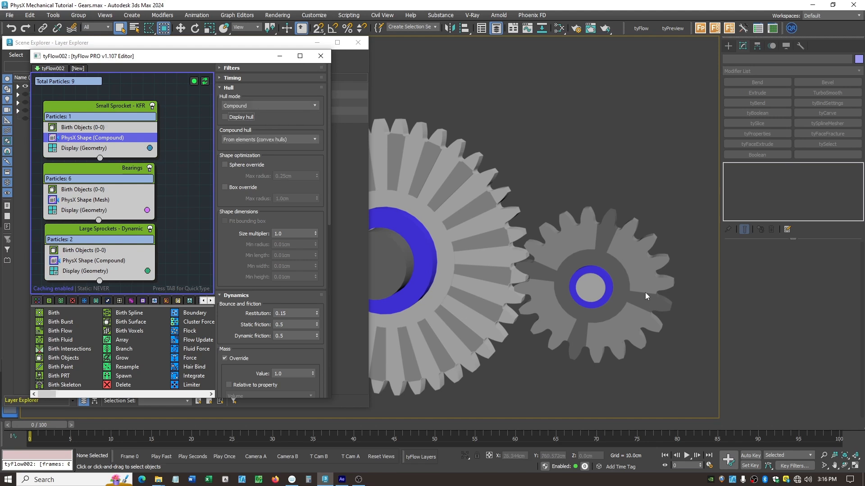
# Scrub the simulation to frame 31 and examine up close how the small sprocket's teeth engage the large gear
pyautogui.click(88, 128)
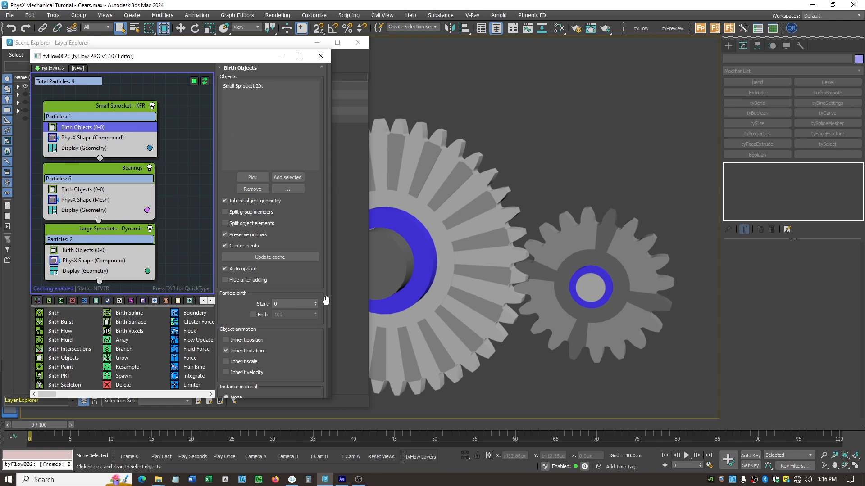
pyautogui.moveTo(46, 428); pyautogui.dragTo(278, 481)
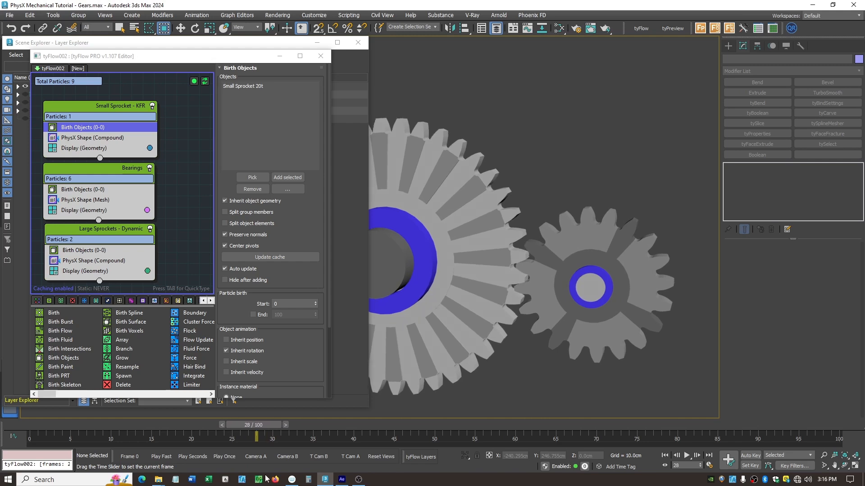
pyautogui.moveTo(274, 480); pyautogui.dragTo(292, 482)
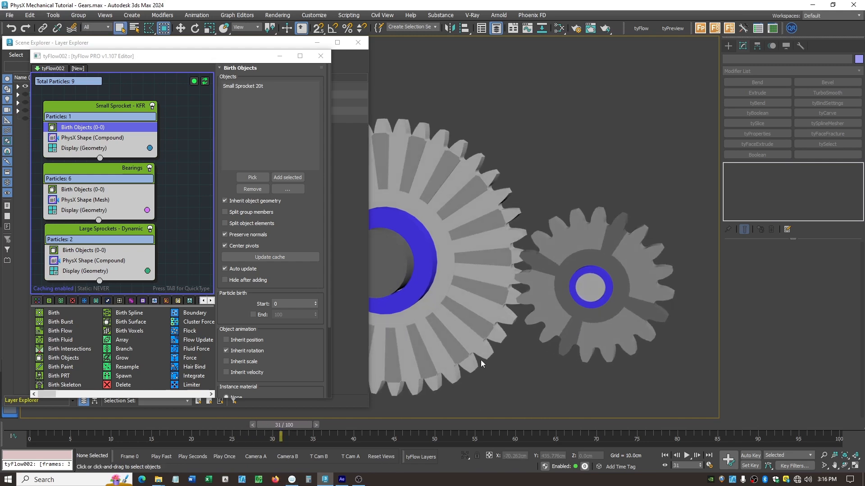
pyautogui.scroll(10, 525, 265)
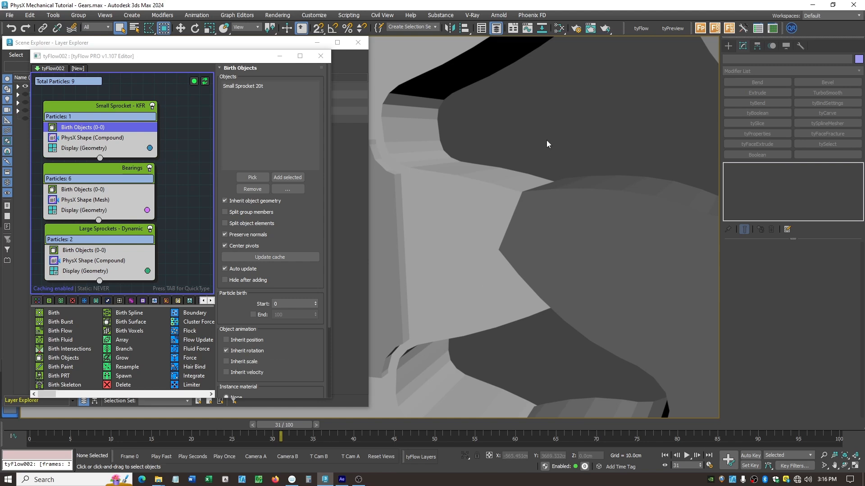
pyautogui.scroll(-5, 547, 142)
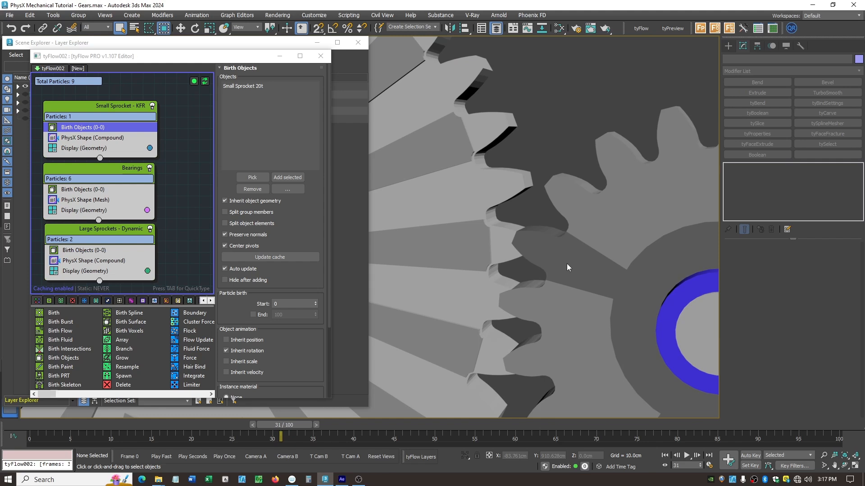
# Set the hull mode of the Small Sprocket - KFR event's PhysX Shape to Mesh
pyautogui.click(89, 138)
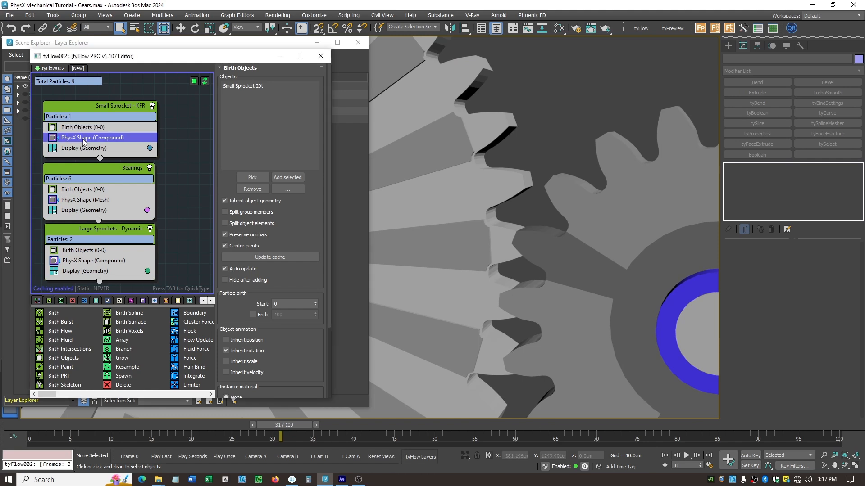
pyautogui.click(309, 107)
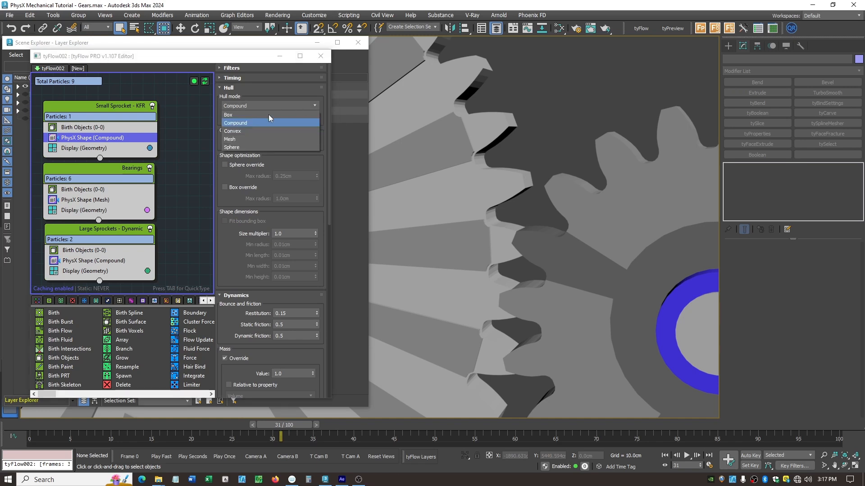
pyautogui.click(245, 140)
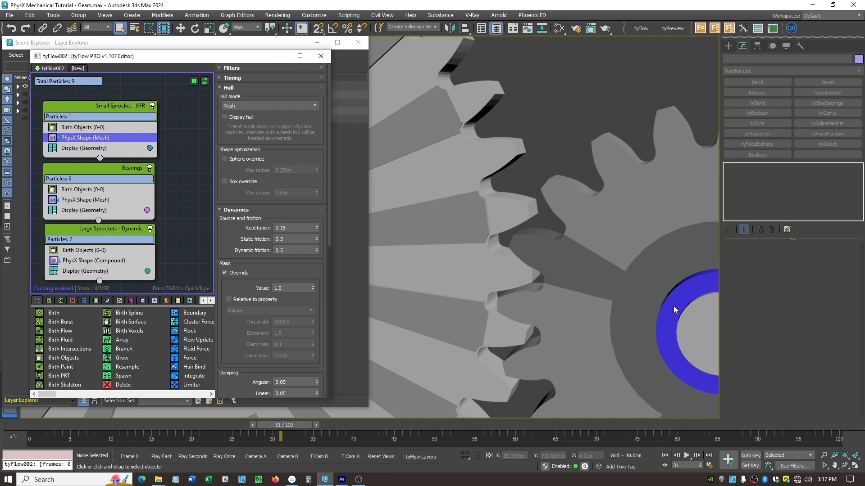
# Review the small sprocket's Birth Objects animation inheritance and examine the tooth contact with the Mesh hull
pyautogui.click(84, 128)
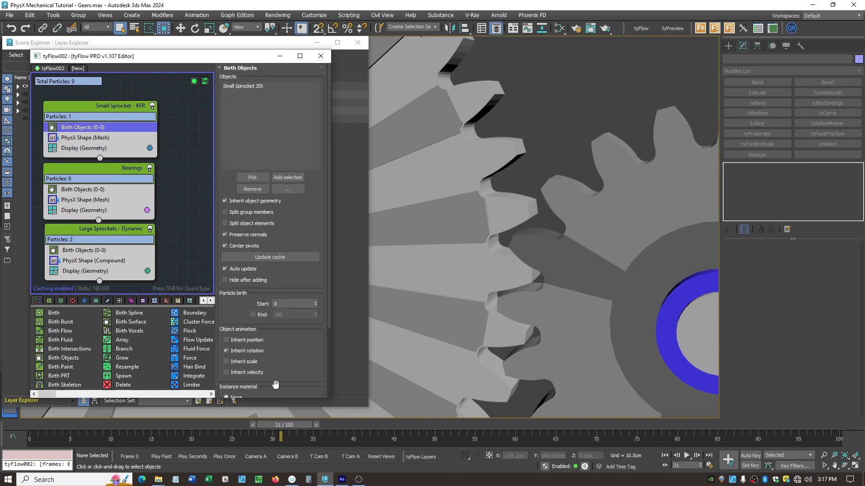
pyautogui.click(518, 178)
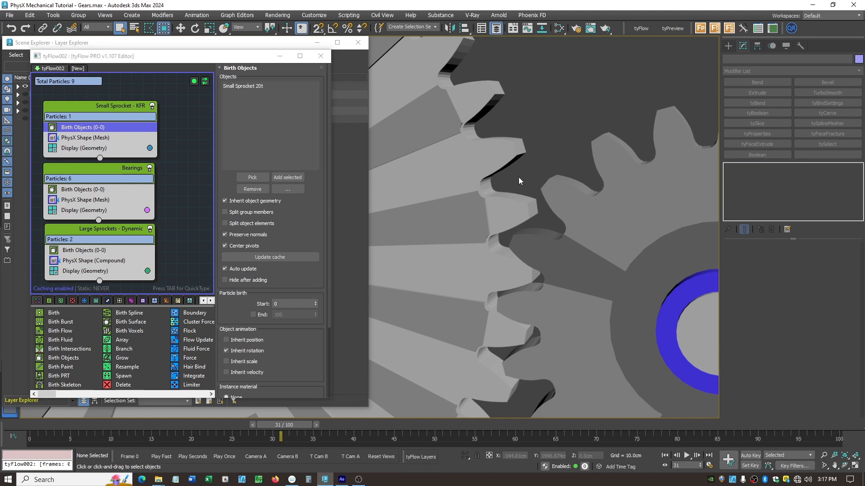
pyautogui.scroll(-3, 518, 177)
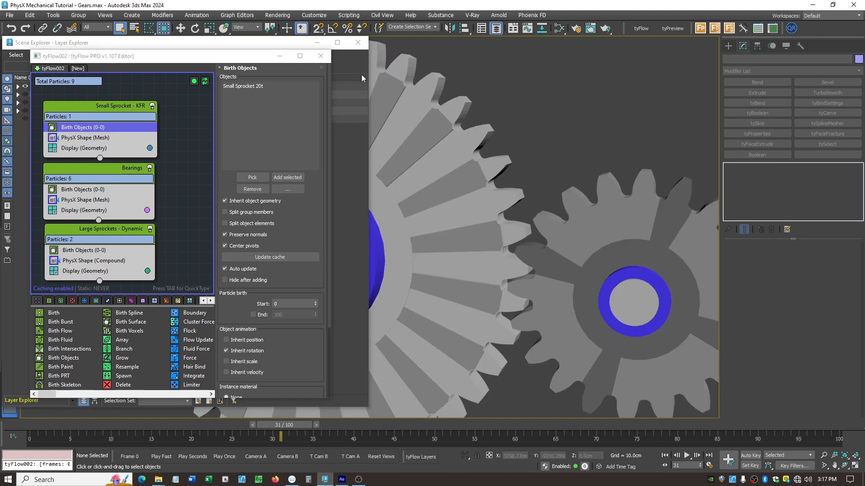
# Minimize the tyFlow editor and Layer Explorer, play the gear simulation, and examine the rotation of the whole gear train
pyautogui.click(279, 57)
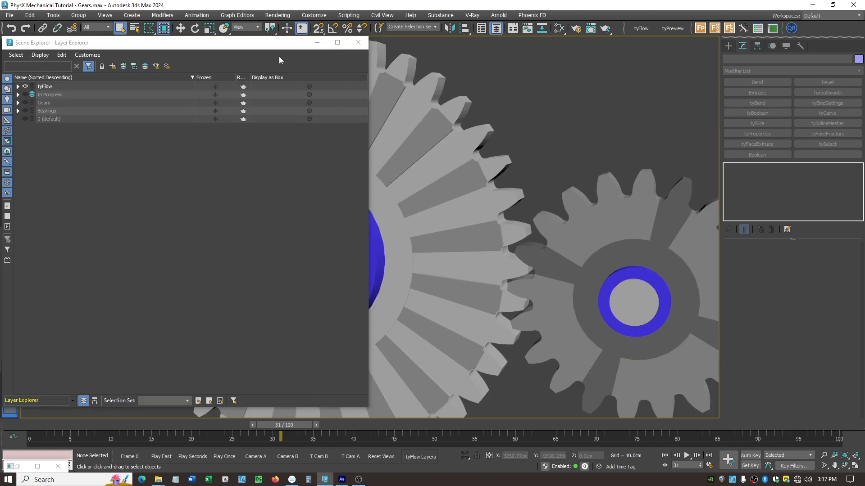
pyautogui.click(317, 44)
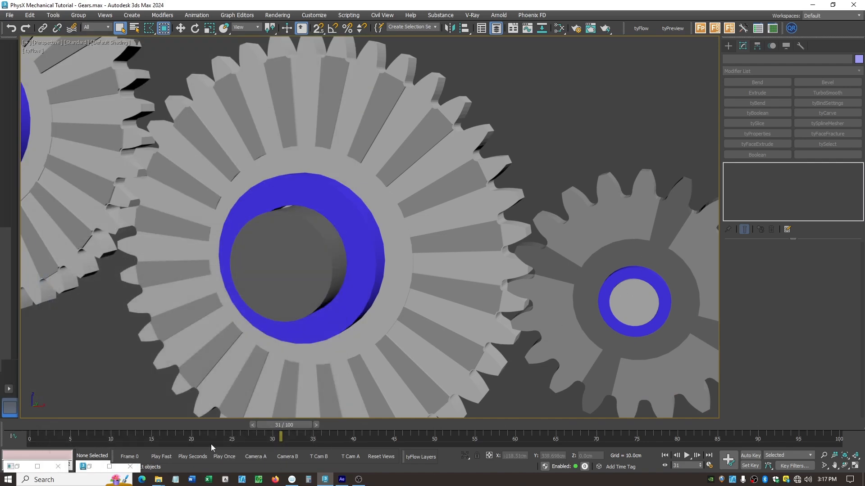
pyautogui.moveTo(299, 427); pyautogui.dragTo(470, 478)
pyautogui.click(687, 456)
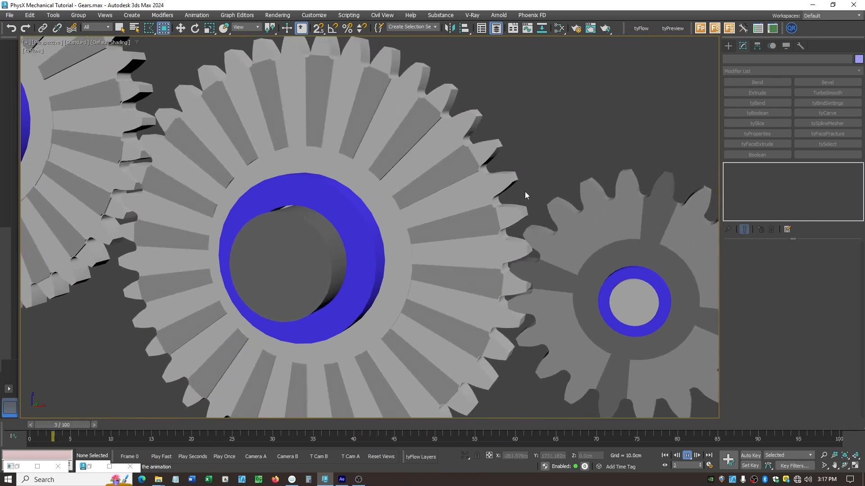
pyautogui.click(824, 466)
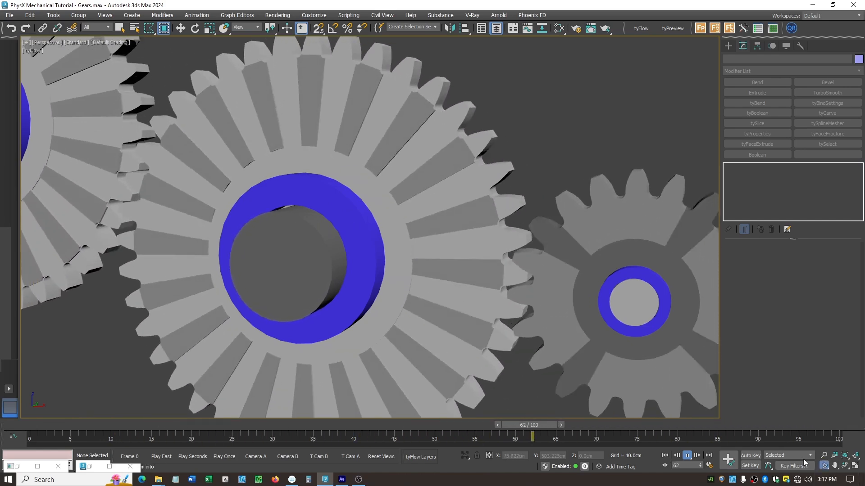
pyautogui.moveTo(560, 190); pyautogui.dragTo(566, 217)
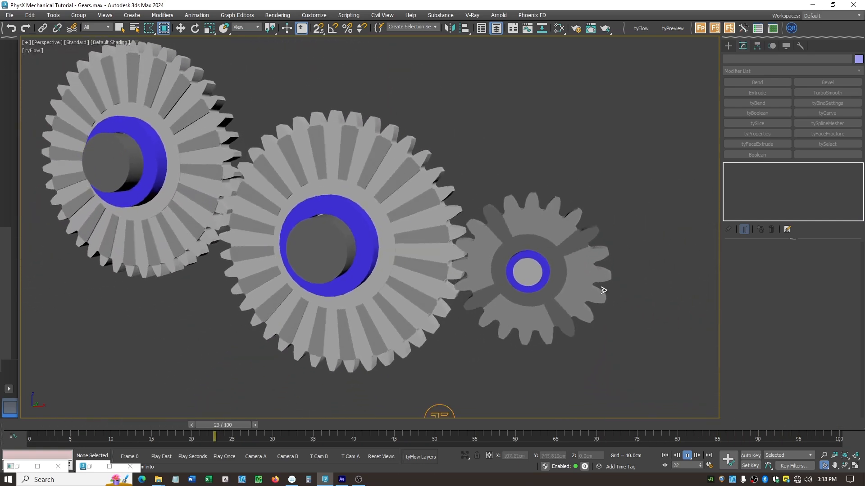
pyautogui.click(834, 466)
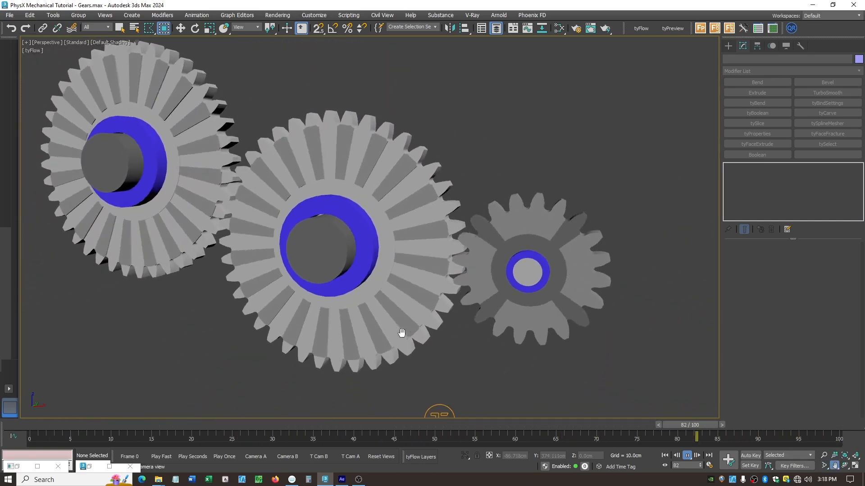
pyautogui.moveTo(401, 332); pyautogui.dragTo(440, 347)
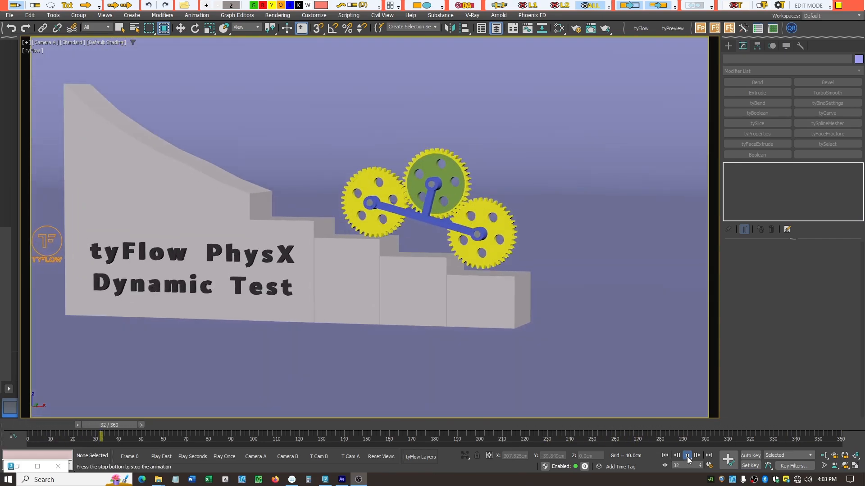
# Stop playback of the tyFlow PhysX Dynamic Test and scrub the gear assembly's simulation to frame 76
pyautogui.click(687, 457)
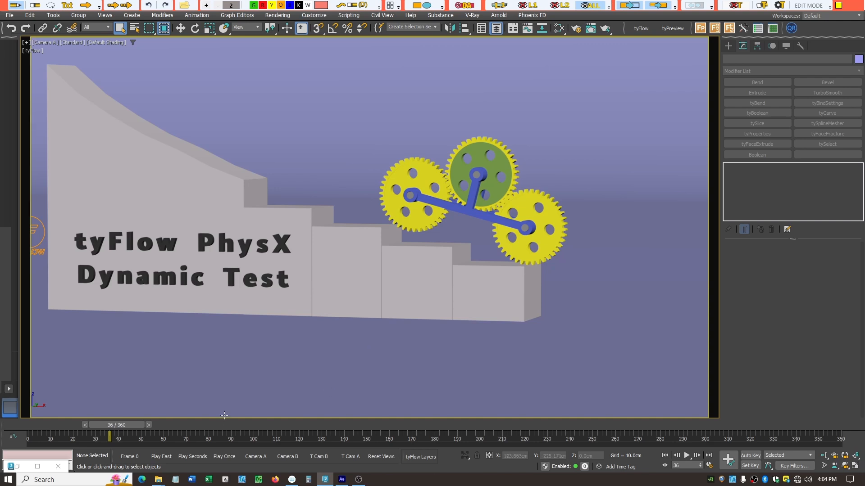
pyautogui.moveTo(145, 425); pyautogui.dragTo(225, 467)
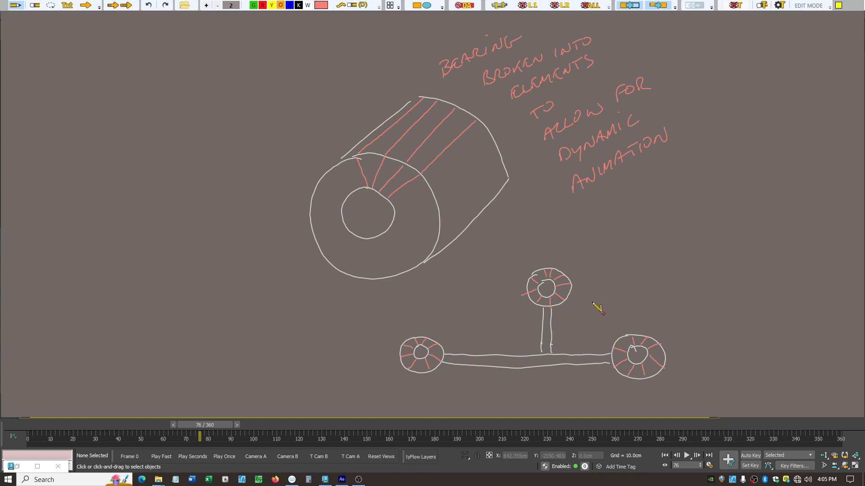
# Sketch an annotation of the support arm from above: two parallel bars with bearing boxes at both ends and the middle
pyautogui.moveTo(670, 250)
pyautogui.mouseDown()
pyautogui.moveTo(767, 251)
pyautogui.moveTo(767, 265)
pyautogui.moveTo(687, 265)
pyautogui.moveTo(671, 249)
pyautogui.mouseUp()
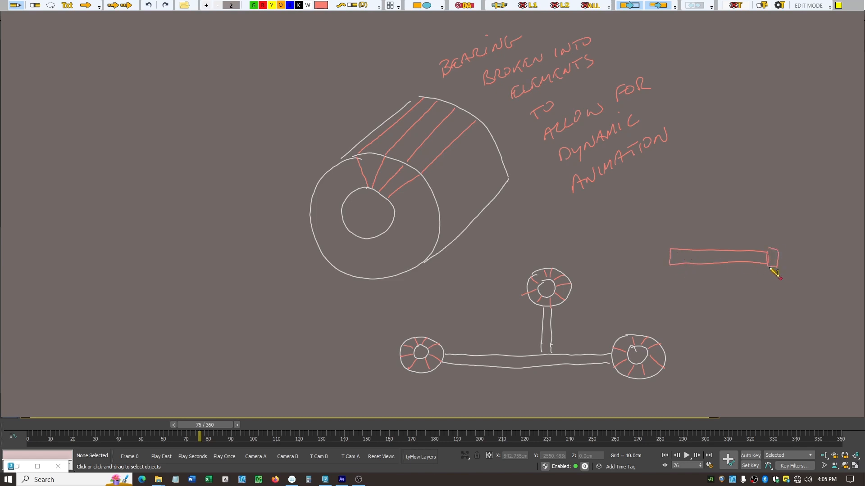
pyautogui.moveTo(724, 247)
pyautogui.mouseDown()
pyautogui.moveTo(733, 251)
pyautogui.moveTo(721, 269)
pyautogui.moveTo(664, 270)
pyautogui.mouseUp()
pyautogui.moveTo(670, 207)
pyautogui.mouseDown()
pyautogui.moveTo(764, 195)
pyautogui.moveTo(764, 207)
pyautogui.moveTo(693, 200)
pyautogui.moveTo(734, 216)
pyautogui.mouseUp()
pyautogui.moveTo(769, 189); pyautogui.dragTo(761, 207)
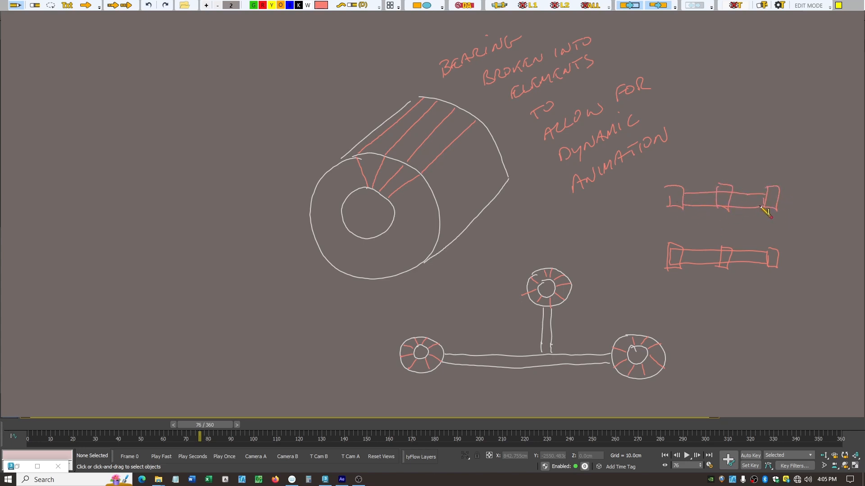
# Sketch a sprocket between the left pair of bearings and mark the separate bearings and bar sections with crosses
pyautogui.moveTo(655, 220)
pyautogui.mouseDown()
pyautogui.moveTo(702, 222)
pyautogui.moveTo(652, 231)
pyautogui.moveTo(678, 218)
pyautogui.moveTo(680, 245)
pyautogui.mouseUp()
pyautogui.moveTo(677, 270)
pyautogui.mouseDown()
pyautogui.moveTo(674, 280)
pyautogui.moveTo(693, 277)
pyautogui.moveTo(730, 263)
pyautogui.mouseUp()
pyautogui.moveTo(721, 266)
pyautogui.mouseDown()
pyautogui.moveTo(730, 279)
pyautogui.moveTo(751, 260)
pyautogui.moveTo(753, 271)
pyautogui.moveTo(775, 274)
pyautogui.mouseUp()
pyautogui.moveTo(774, 266); pyautogui.dragTo(767, 274)
pyautogui.moveTo(784, 194); pyautogui.dragTo(774, 206)
pyautogui.moveTo(775, 195)
pyautogui.mouseDown()
pyautogui.moveTo(786, 207)
pyautogui.moveTo(729, 211)
pyautogui.mouseUp()
pyautogui.moveTo(728, 190)
pyautogui.mouseDown()
pyautogui.moveTo(706, 205)
pyautogui.moveTo(666, 202)
pyautogui.mouseUp()
pyautogui.moveTo(669, 195); pyautogui.dragTo(685, 203)
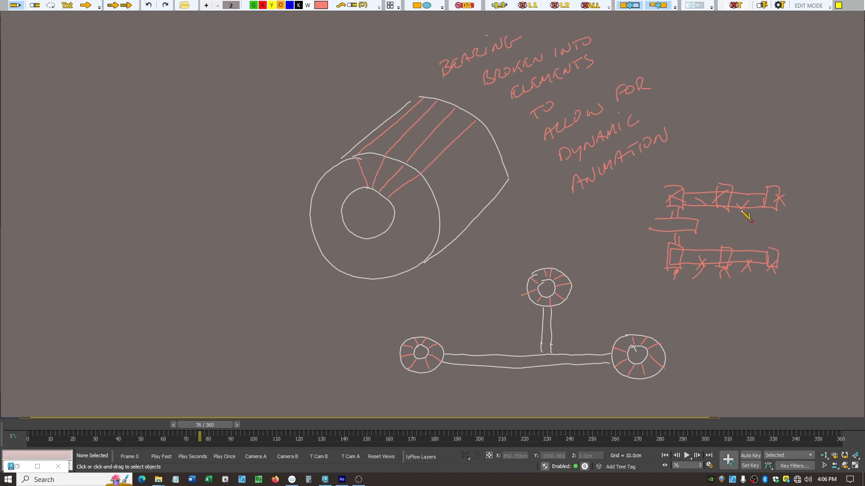
# Sketch two cross members joining the parallel bars, then clear all the annotations
pyautogui.moveTo(743, 211); pyautogui.dragTo(748, 243)
pyautogui.moveTo(707, 209); pyautogui.dragTo(707, 247)
pyautogui.moveTo(708, 208); pyautogui.dragTo(715, 250)
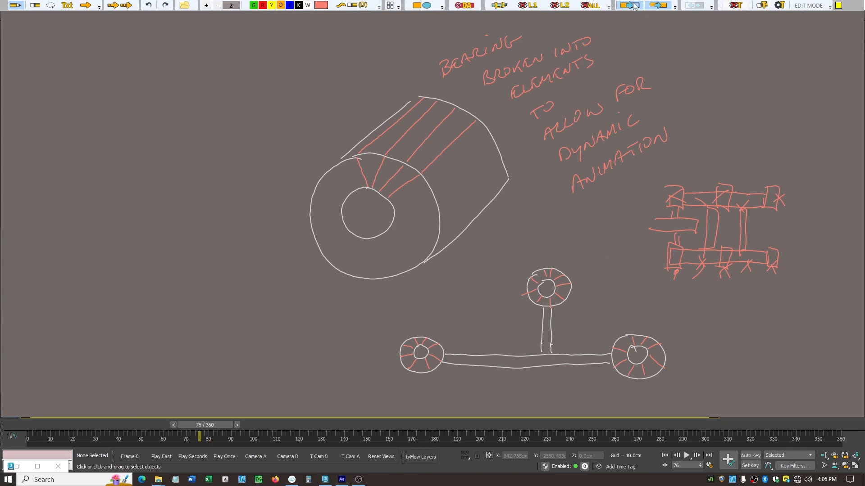
pyautogui.click(597, 9)
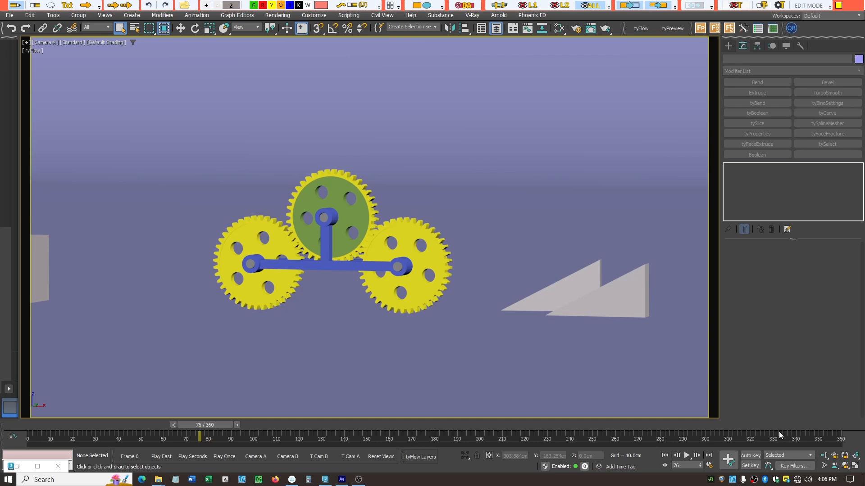
# Switch visibility from the tyFlow layer to the source geometry layers, show all four viewports, and scrub to frame 62
pyautogui.click(17, 467)
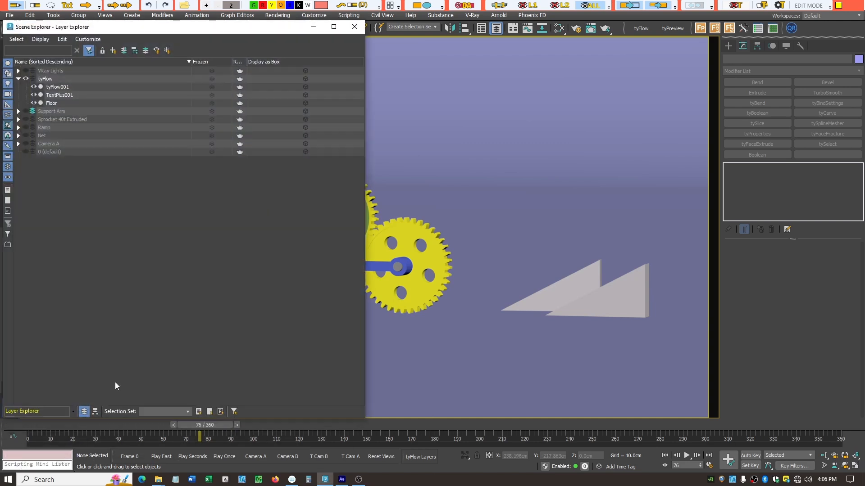
pyautogui.click(418, 457)
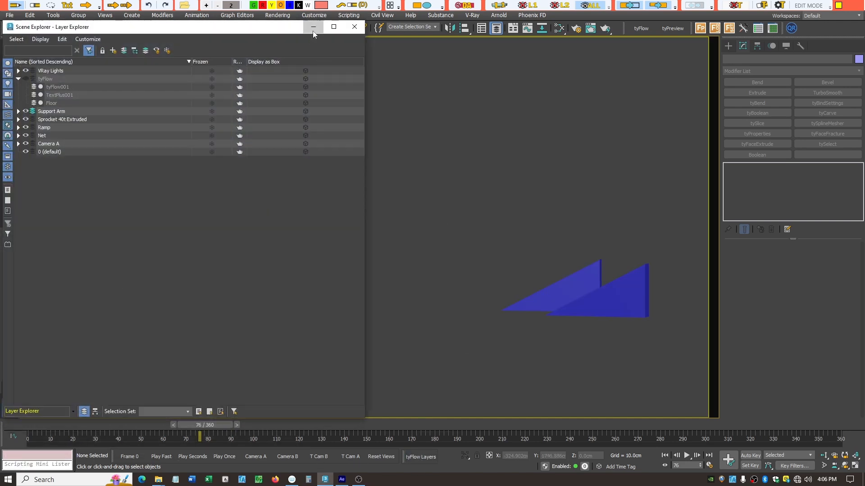
pyautogui.click(314, 28)
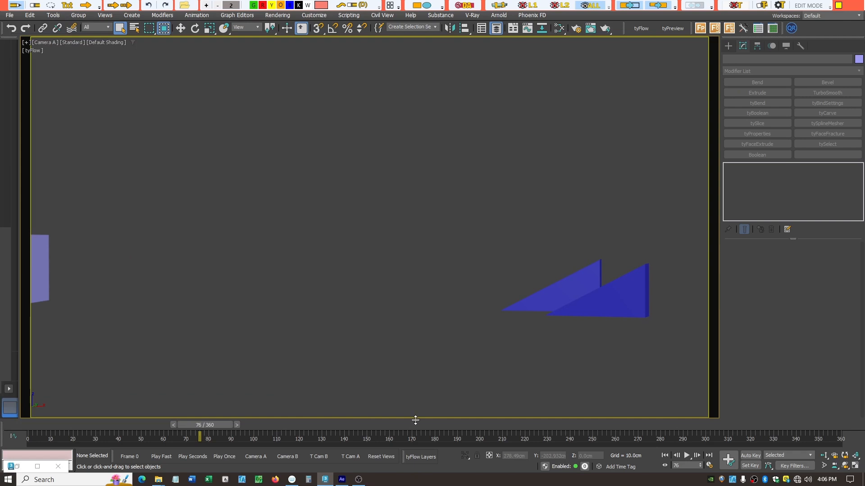
pyautogui.click(856, 469)
pyautogui.moveTo(213, 428); pyautogui.dragTo(183, 427)
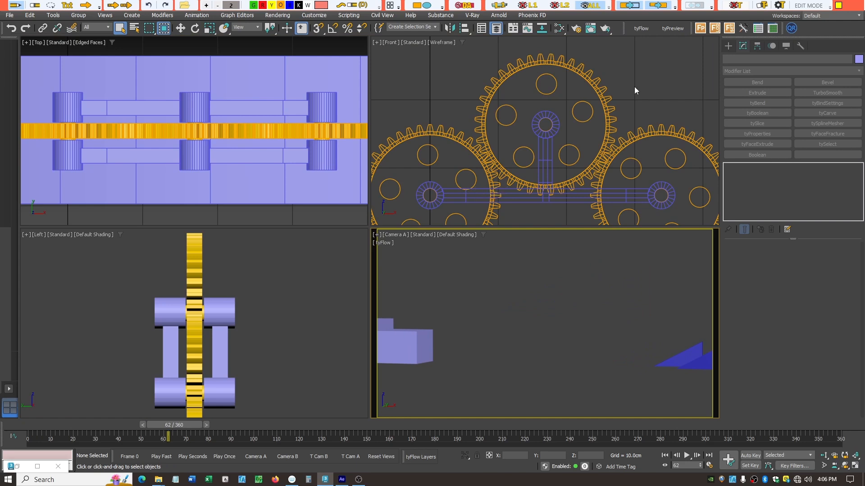
# Inspect the Support Arm at Element level by selecting its horizontal bar and its vertical bar in the Front view
pyautogui.click(638, 128)
pyautogui.click(575, 200)
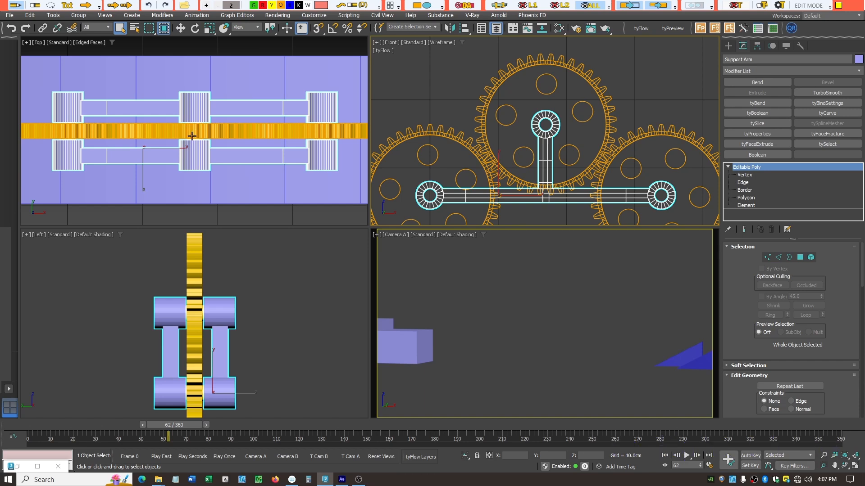
pyautogui.click(746, 206)
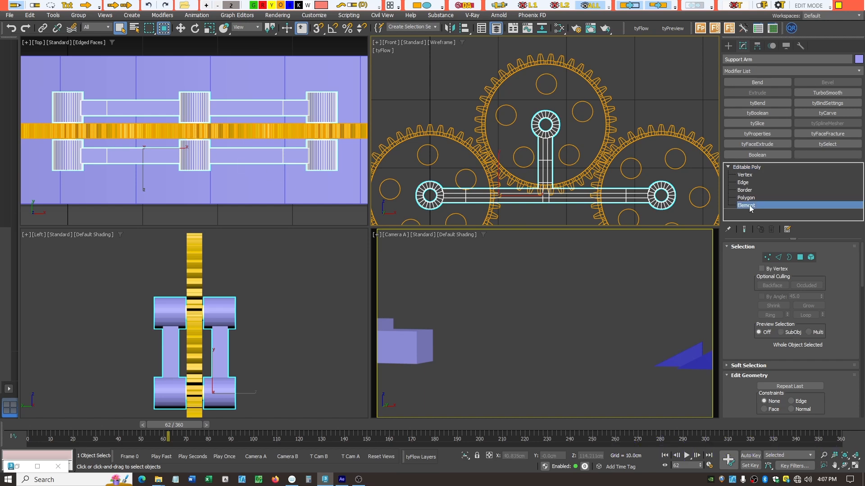
pyautogui.click(579, 204)
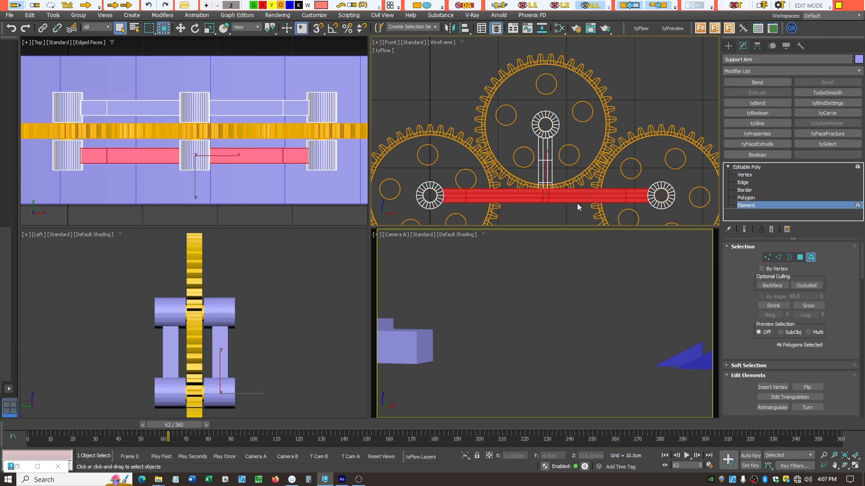
pyautogui.click(548, 170)
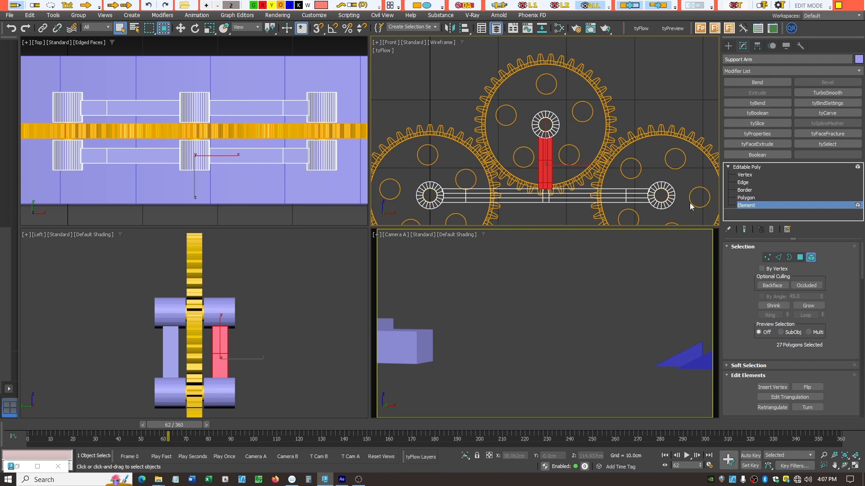
# Inspect the wedge elements of the Support Arm's right bearing one by one, then leave Element level
pyautogui.scroll(5, 683, 203)
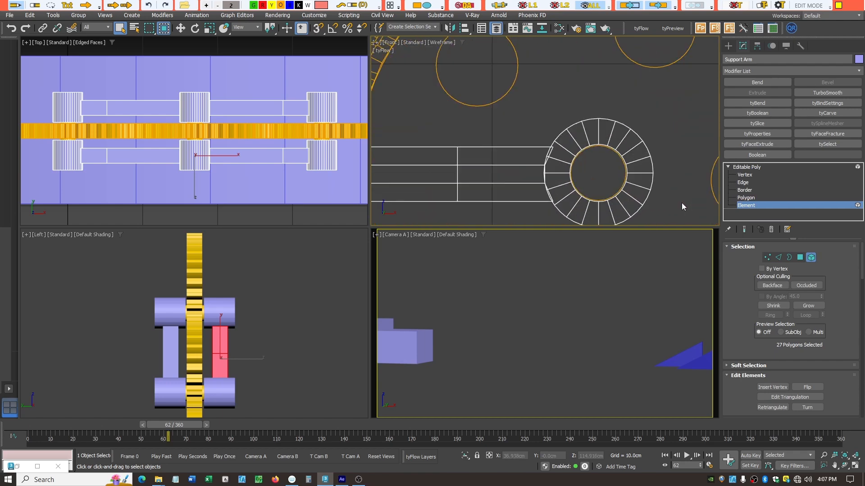
pyautogui.scroll(3, 636, 177)
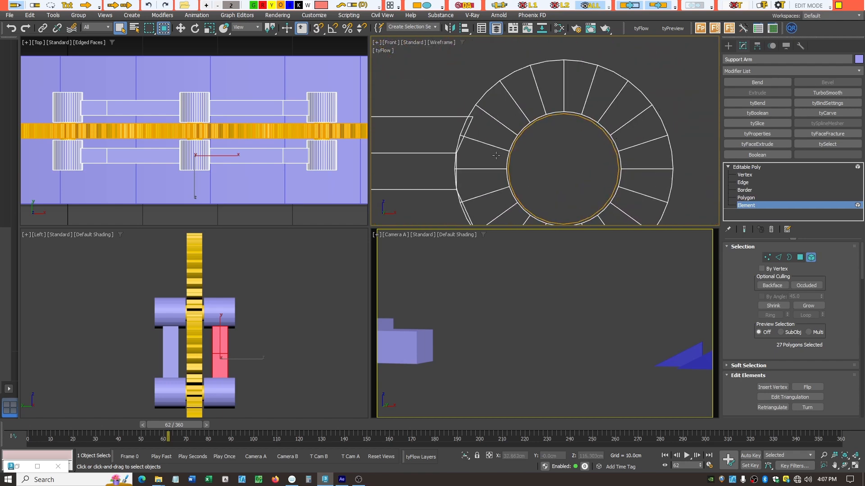
pyautogui.click(570, 87)
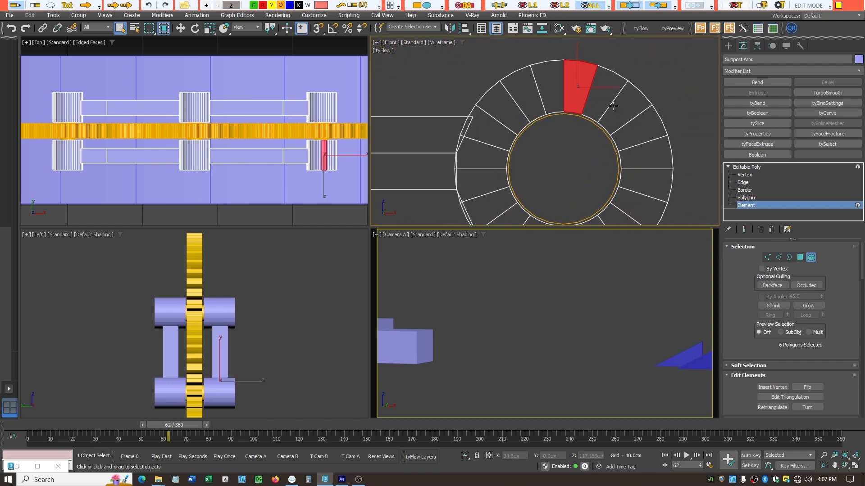
pyautogui.click(602, 98)
pyautogui.click(629, 112)
pyautogui.click(642, 130)
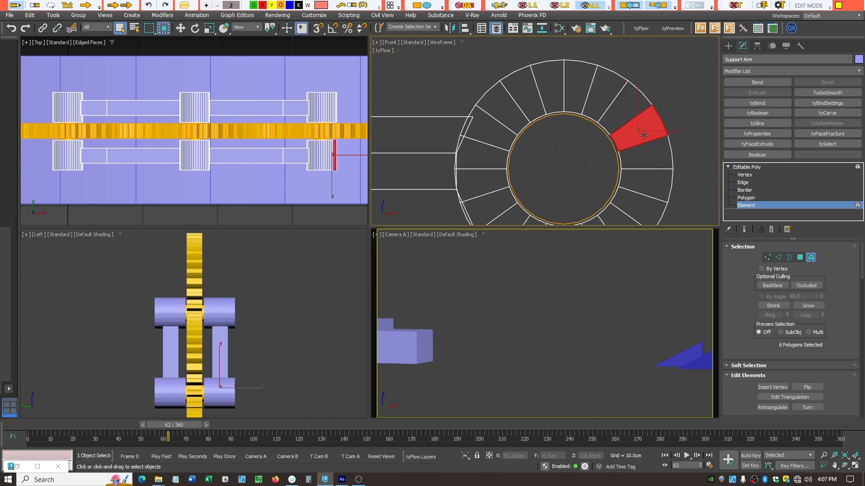
pyautogui.click(658, 165)
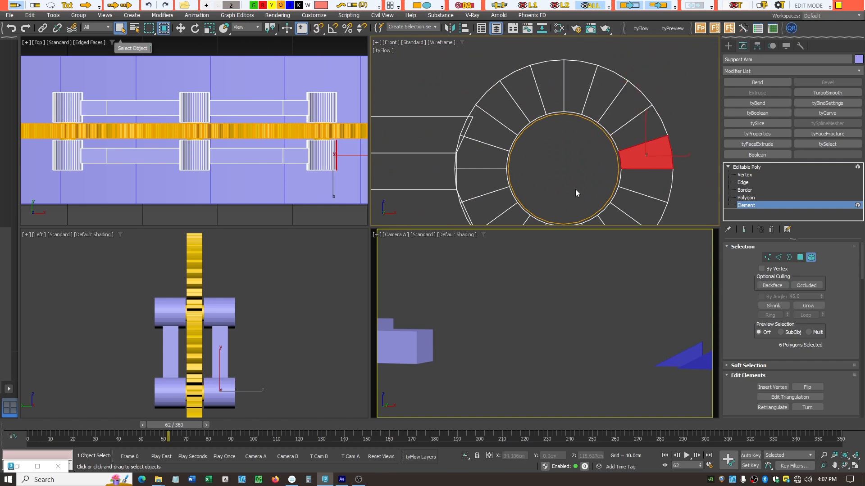
pyautogui.click(636, 188)
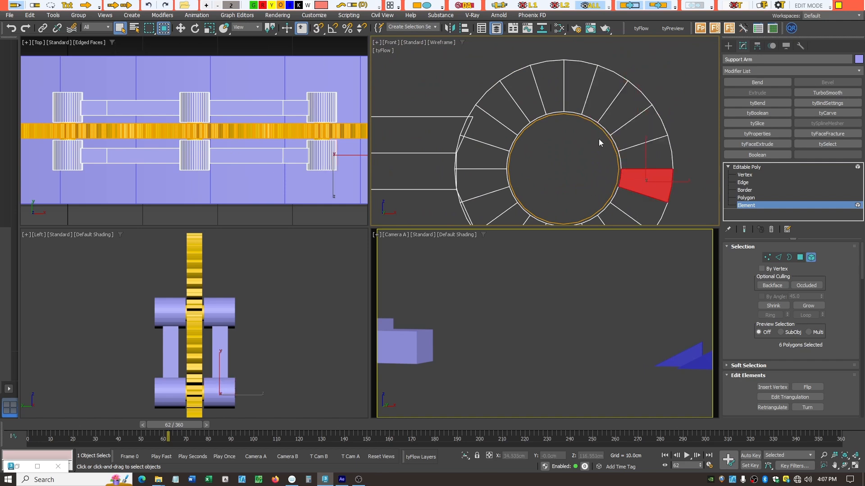
pyautogui.scroll(-4, 579, 124)
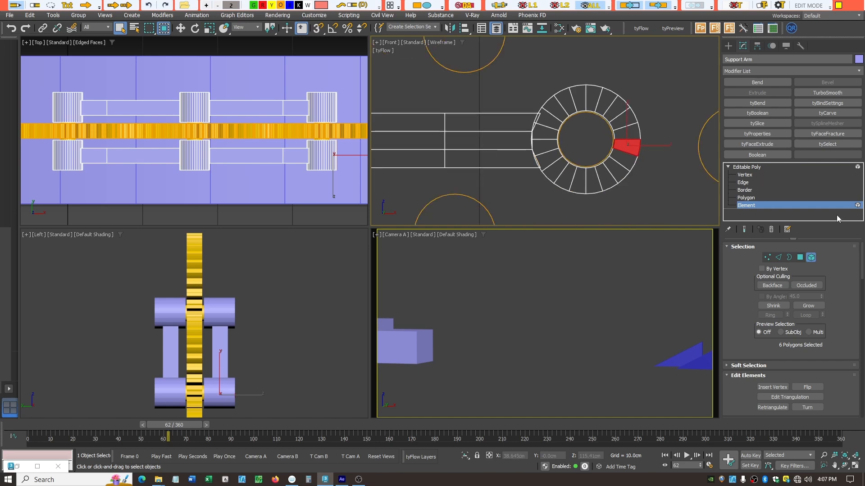
pyautogui.click(746, 168)
# Switch visibility back to the tyFlow layer, maximize the Camera A view, and scrub the simulation through frame 148 to frame 242
pyautogui.moveTo(181, 424); pyautogui.dragTo(372, 434)
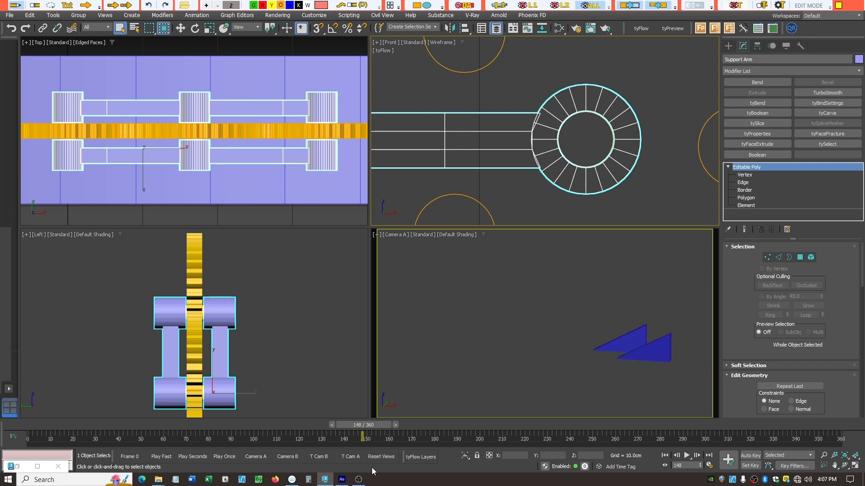
pyautogui.click(37, 466)
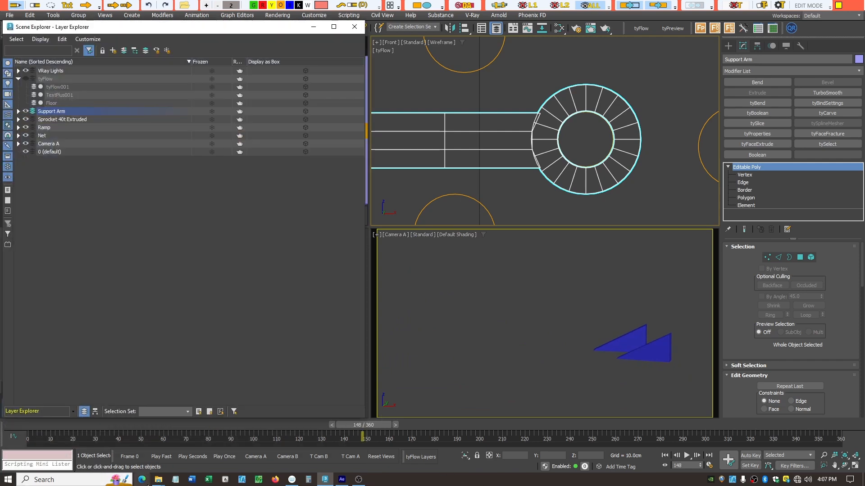
pyautogui.click(424, 461)
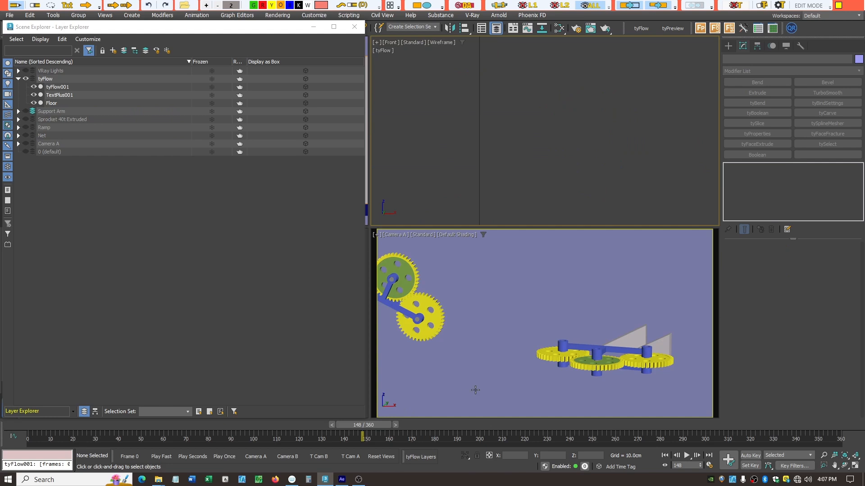
pyautogui.click(314, 27)
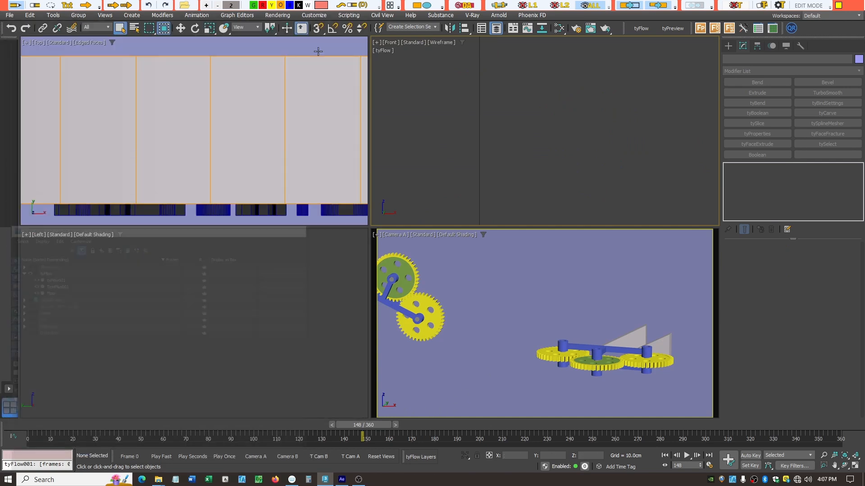
pyautogui.click(855, 466)
pyautogui.click(856, 468)
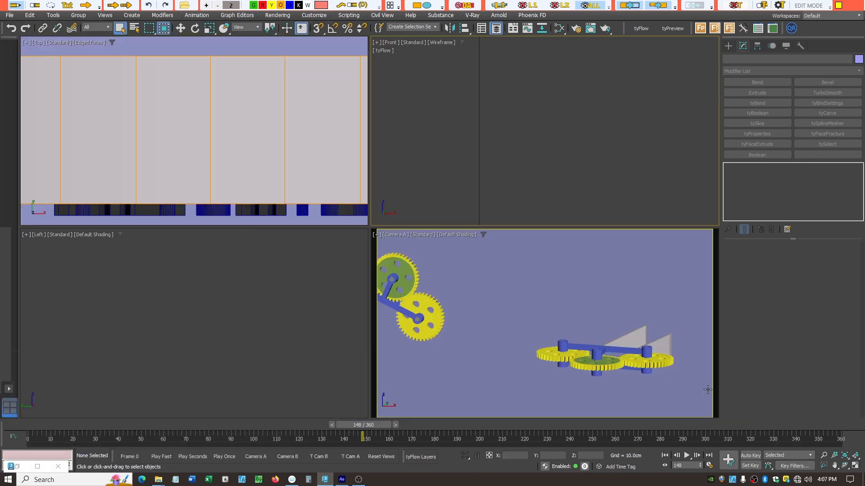
pyautogui.click(857, 468)
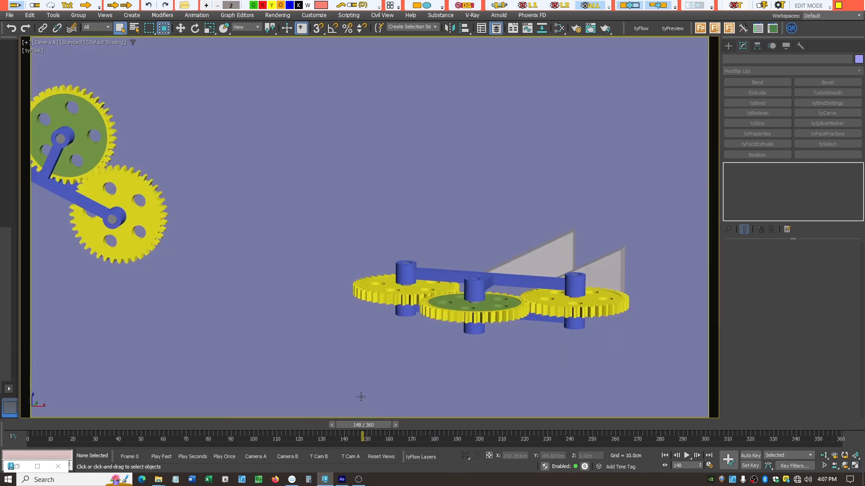
pyautogui.moveTo(362, 431); pyautogui.dragTo(595, 442)
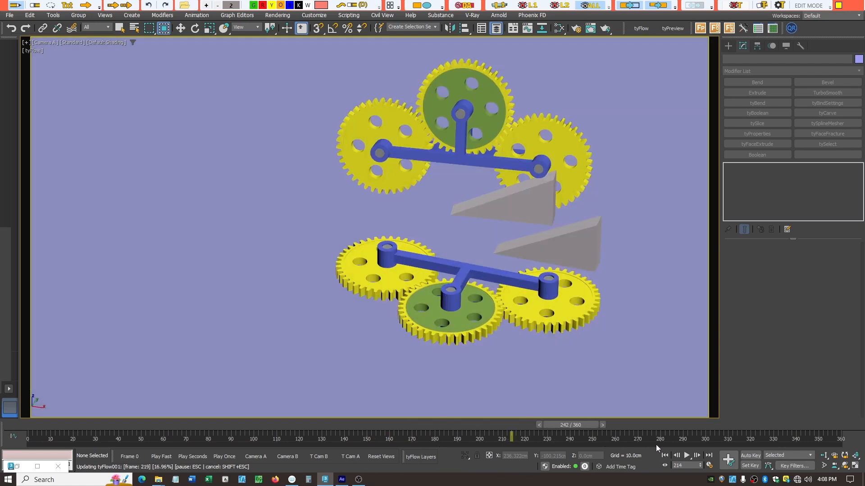